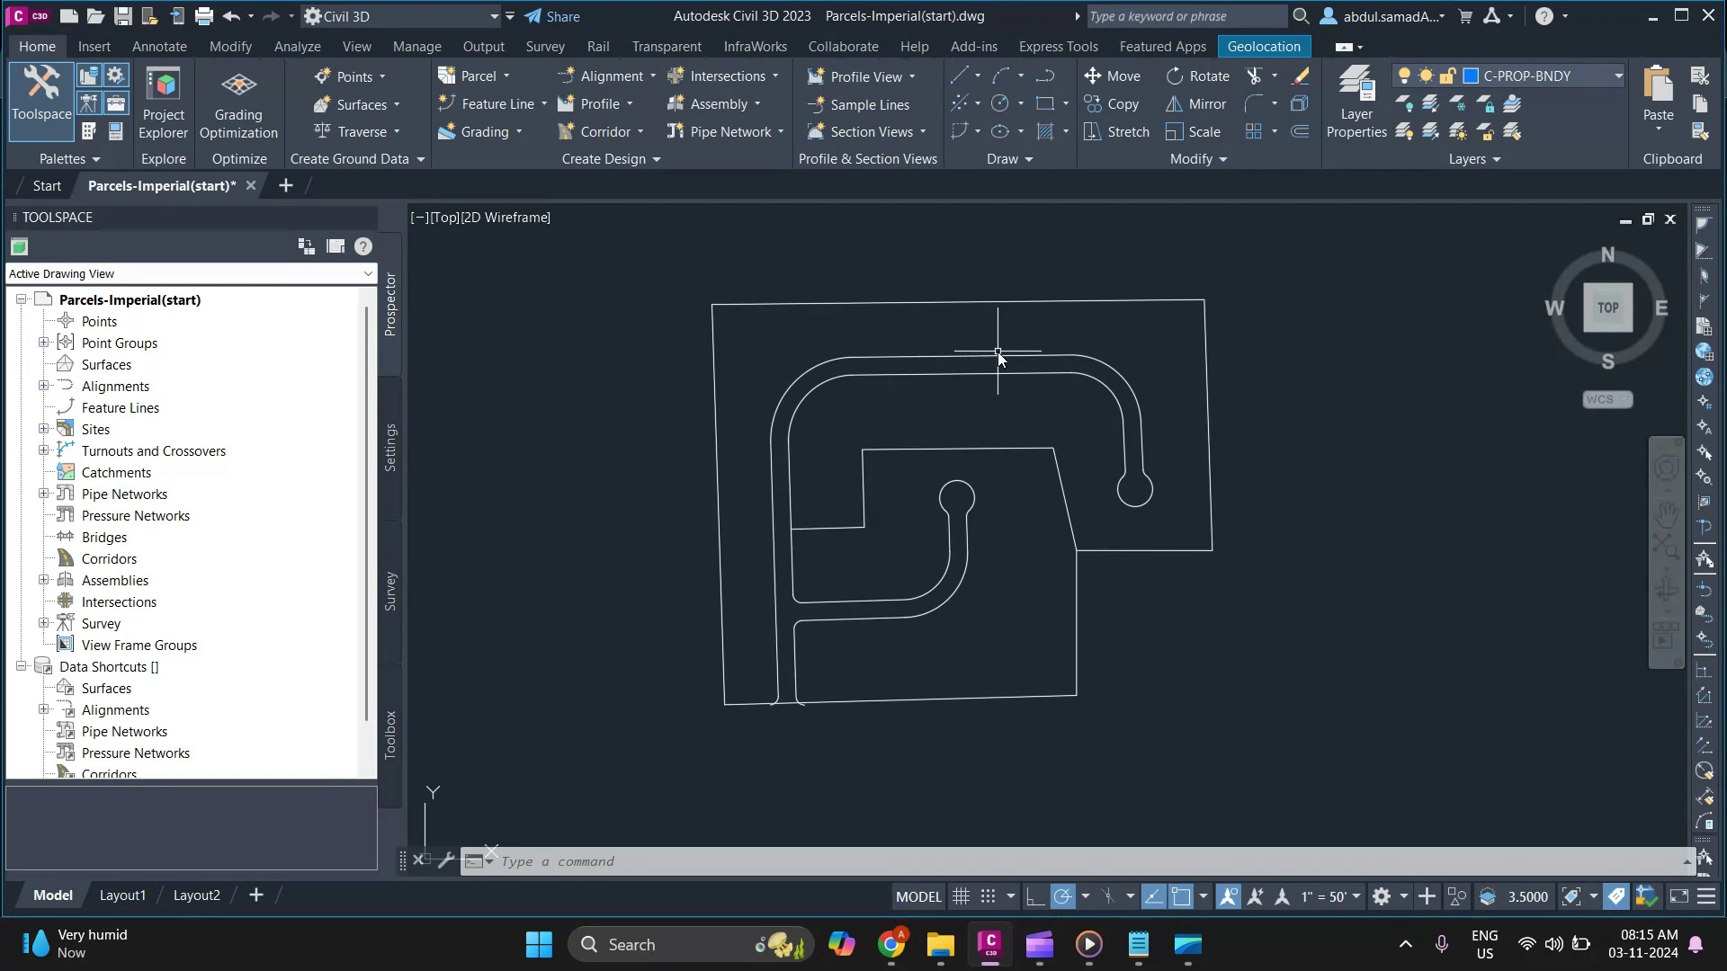
Step: Review the parcel creation tools notes, then return to the drawing
{"action": "left_click", "coordinate": [1138, 946]}
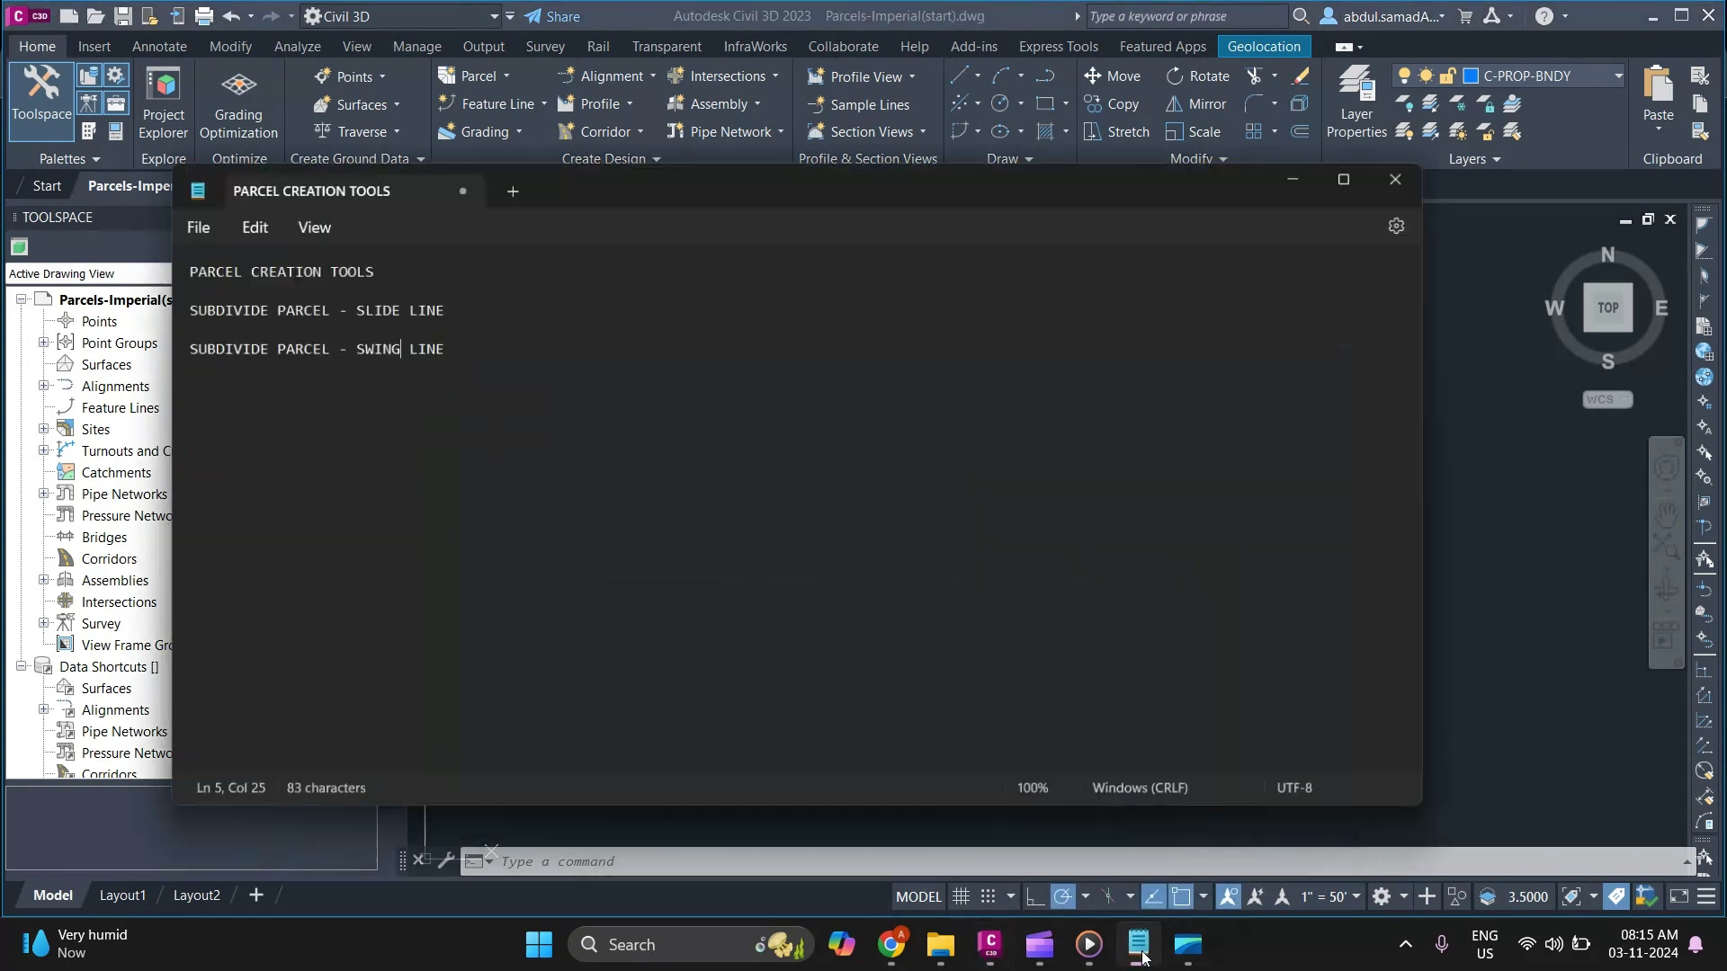
{"action": "scroll", "coordinate": [277, 268], "scroll_direction": "up", "scroll_amount": 2, "text": "ctrl"}
{"action": "scroll", "coordinate": [277, 268], "scroll_direction": "up", "scroll_amount": 6, "text": "ctrl"}
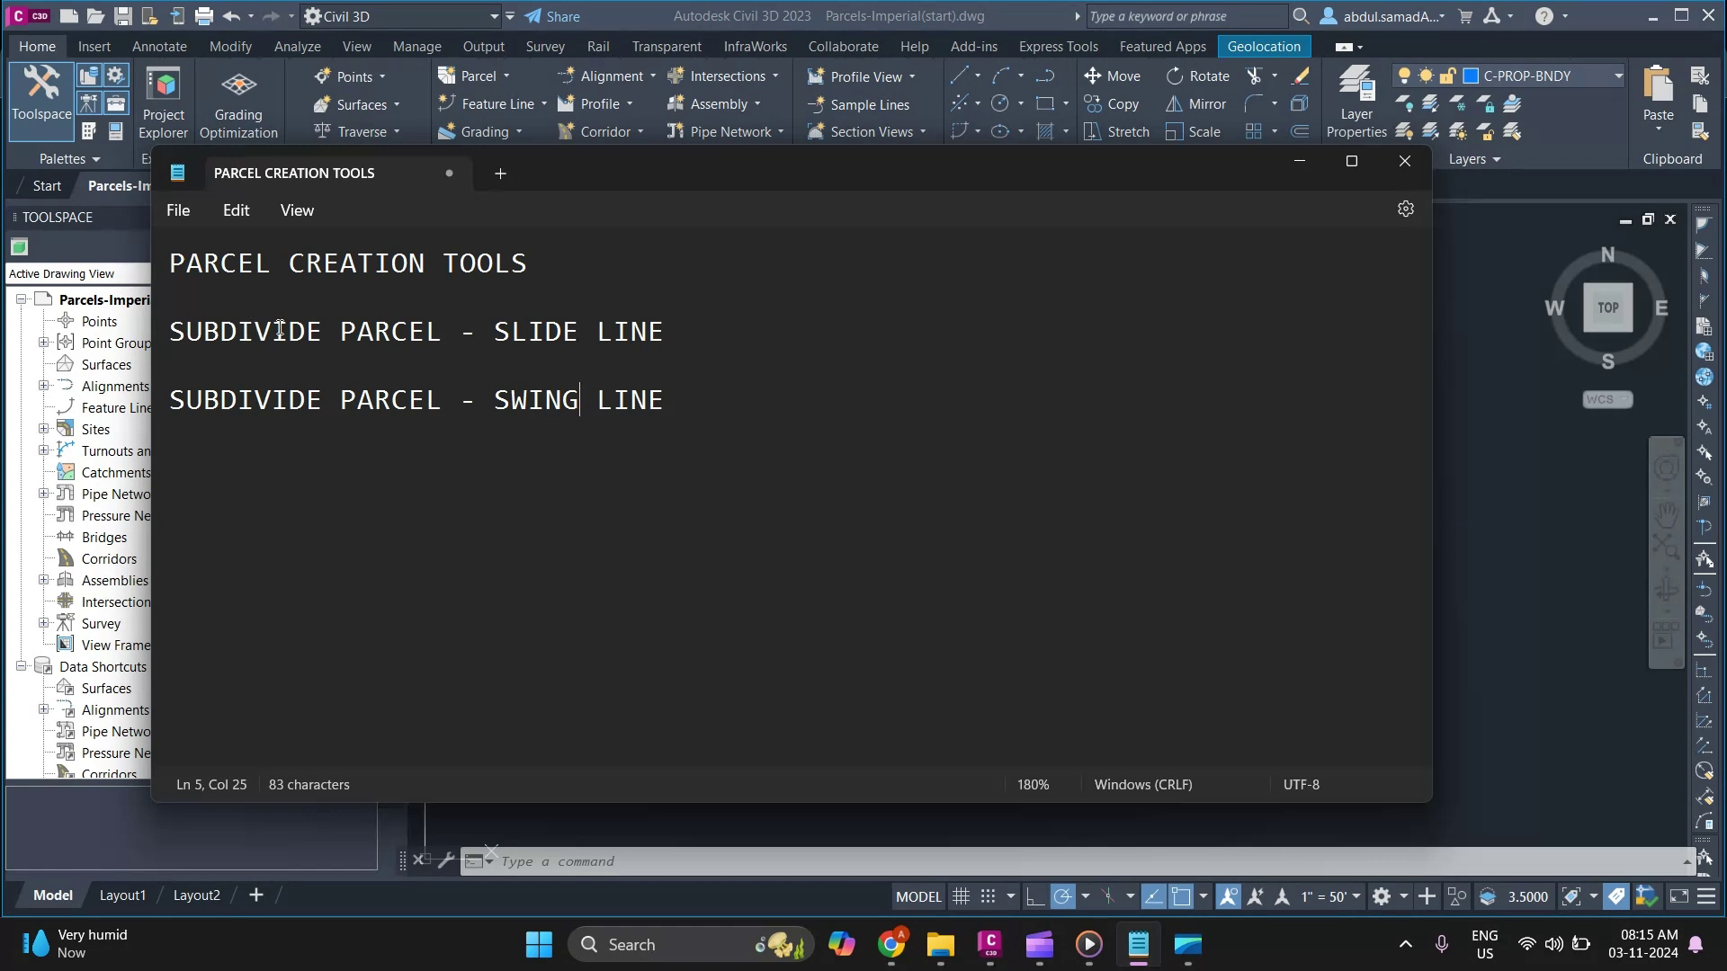
{"action": "left_click", "coordinate": [1300, 163]}
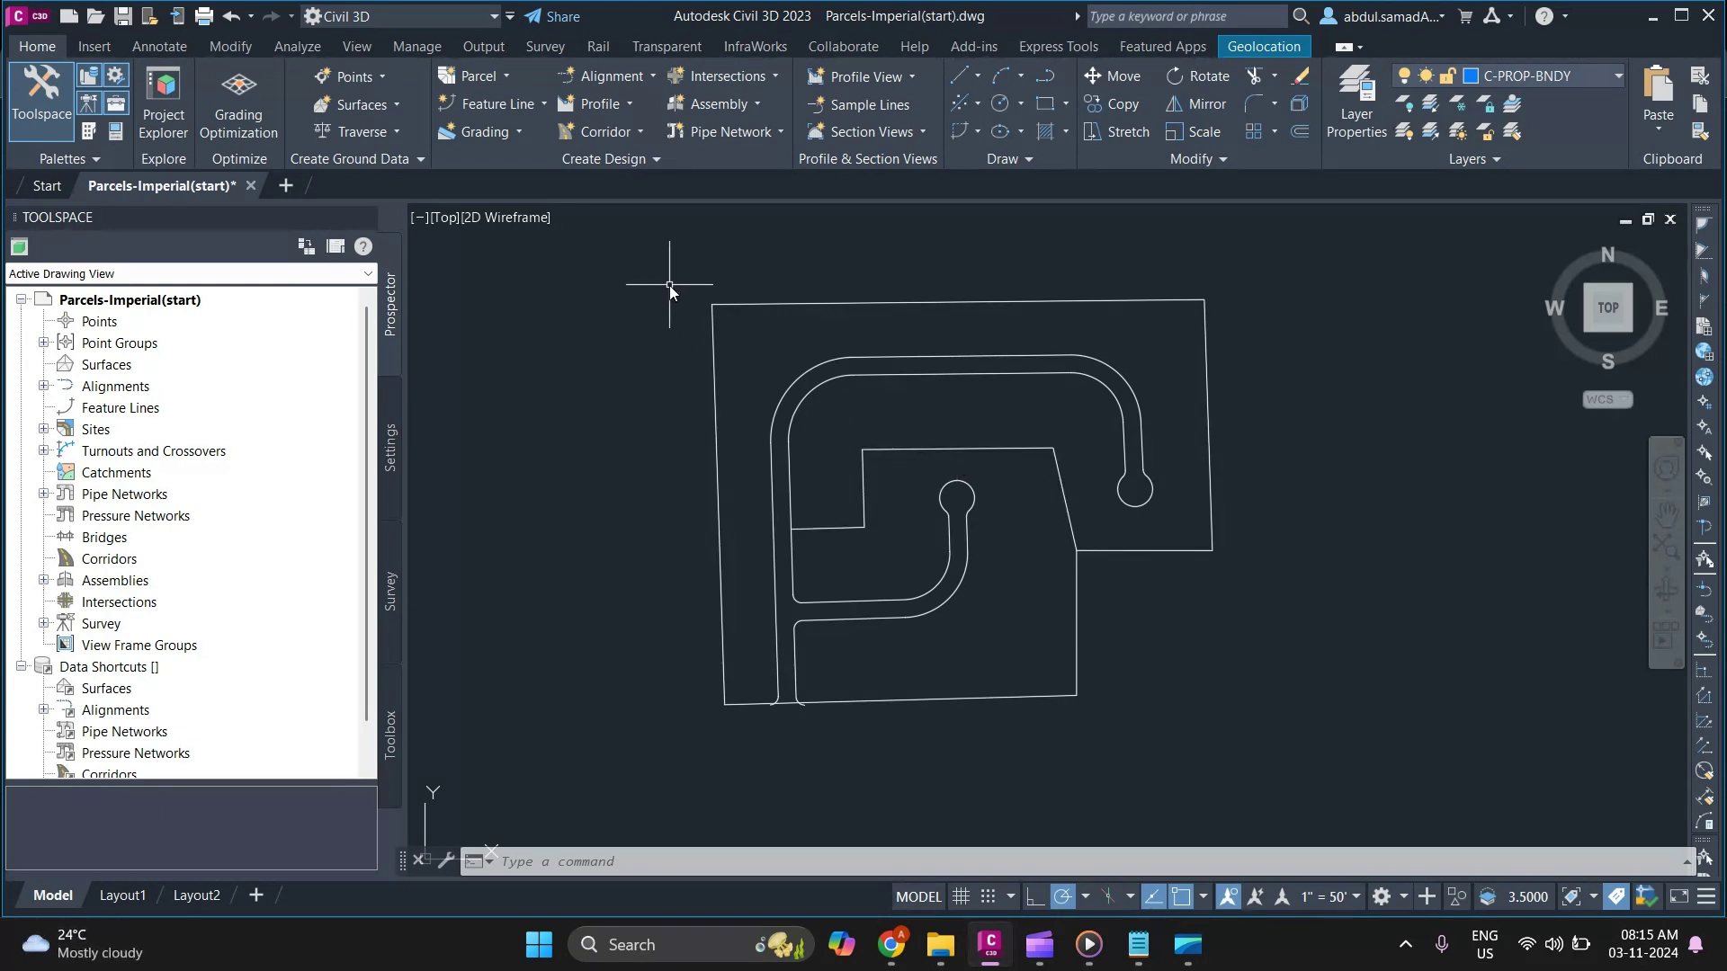
Step: Start Create Parcel from Objects and crossing-select all the site's lines, arcs and polylines
{"action": "left_click", "coordinate": [506, 79]}
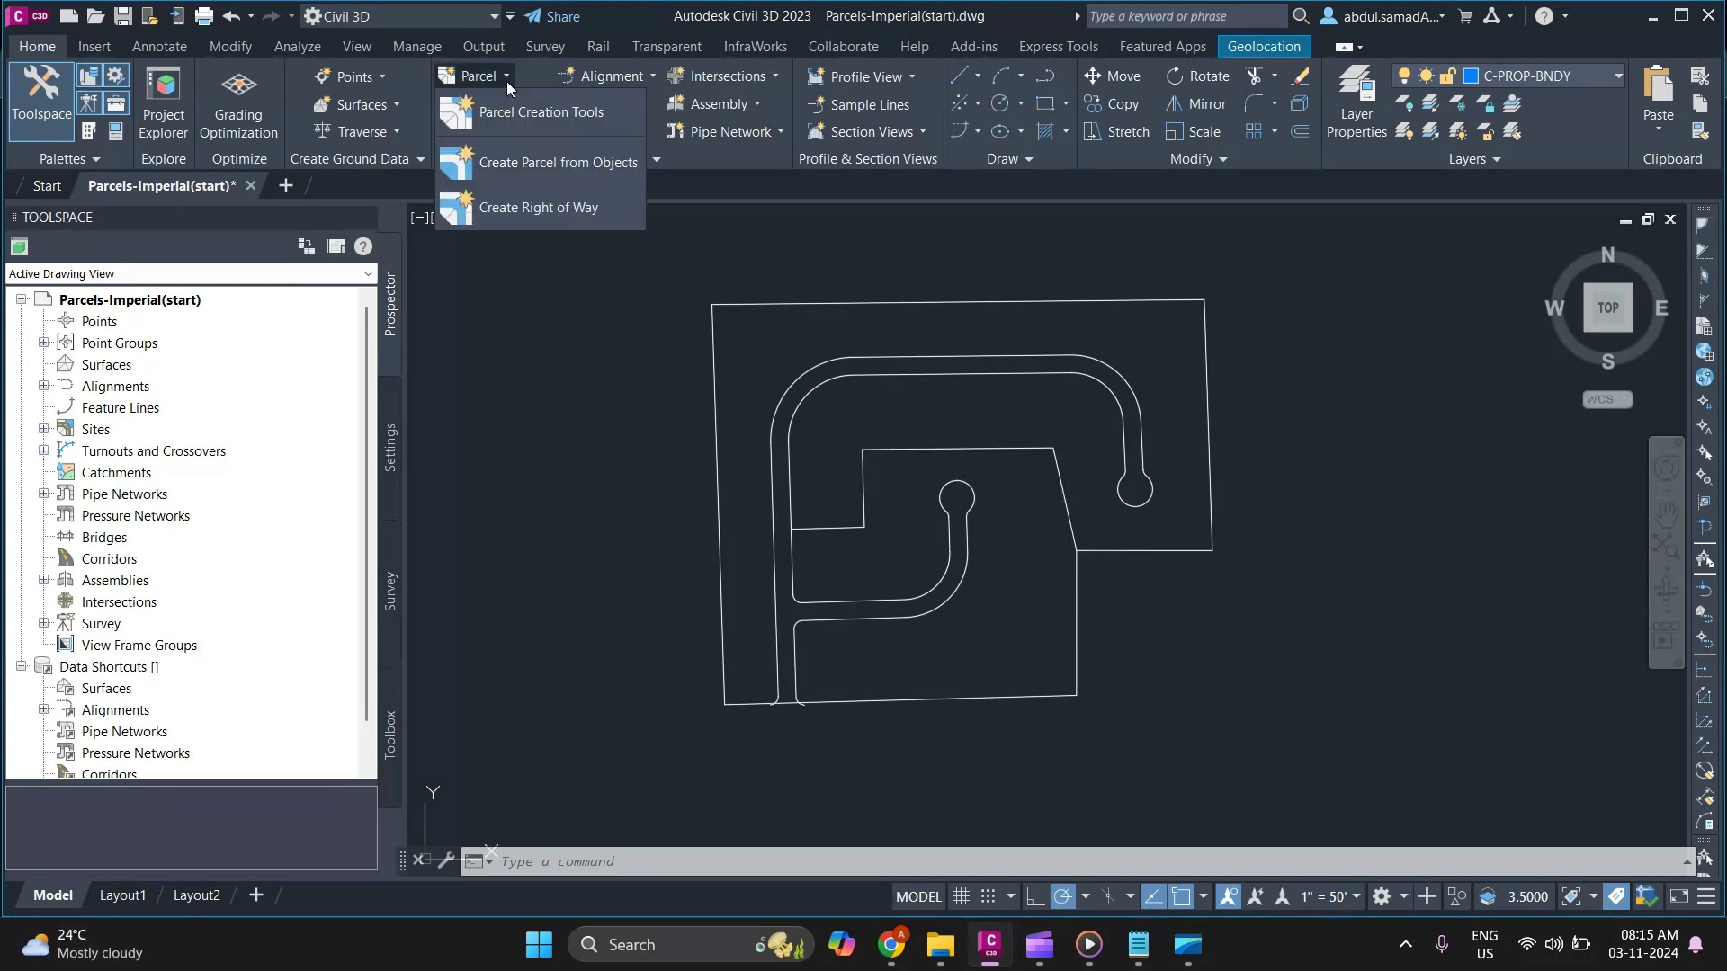
{"action": "left_click", "coordinate": [556, 162]}
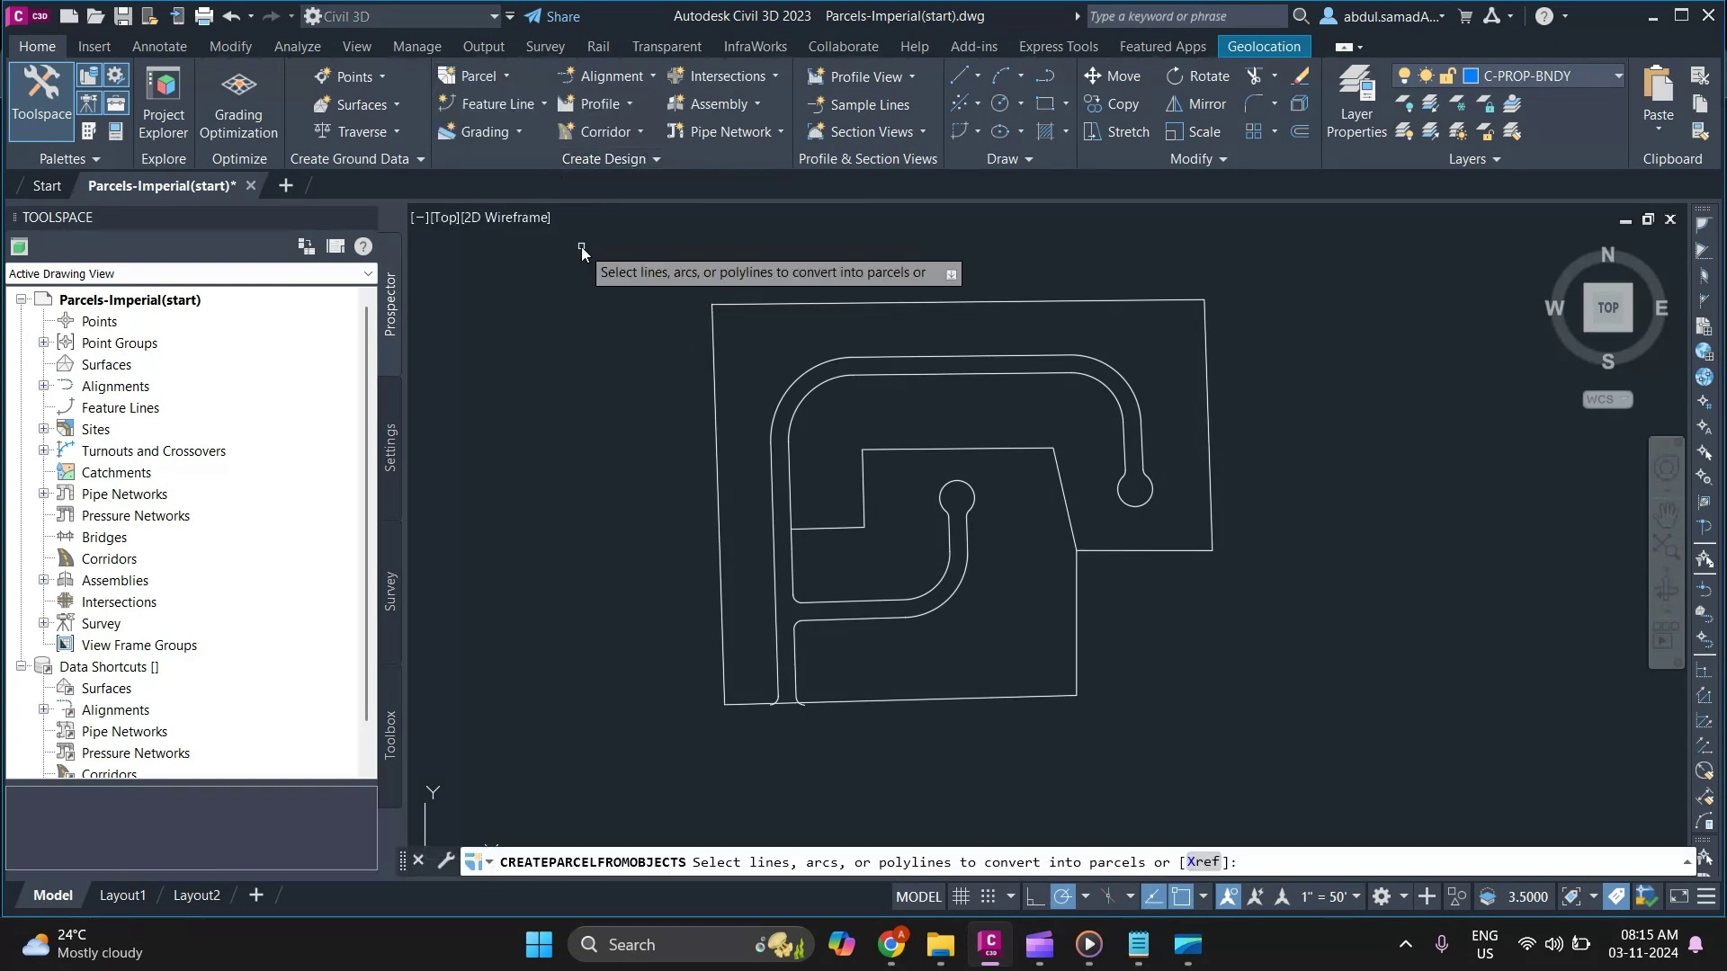
{"action": "mouse_move", "coordinate": [672, 262]}
{"action": "left_mouse_down"}
{"action": "mouse_move", "coordinate": [1207, 604]}
{"action": "mouse_move", "coordinate": [1152, 588]}
{"action": "left_mouse_up"}
{"action": "mouse_move", "coordinate": [1382, 256]}
{"action": "left_mouse_down"}
{"action": "mouse_move", "coordinate": [801, 568]}
{"action": "mouse_move", "coordinate": [738, 626]}
{"action": "mouse_move", "coordinate": [710, 680]}
{"action": "mouse_move", "coordinate": [717, 715]}
{"action": "left_mouse_up"}
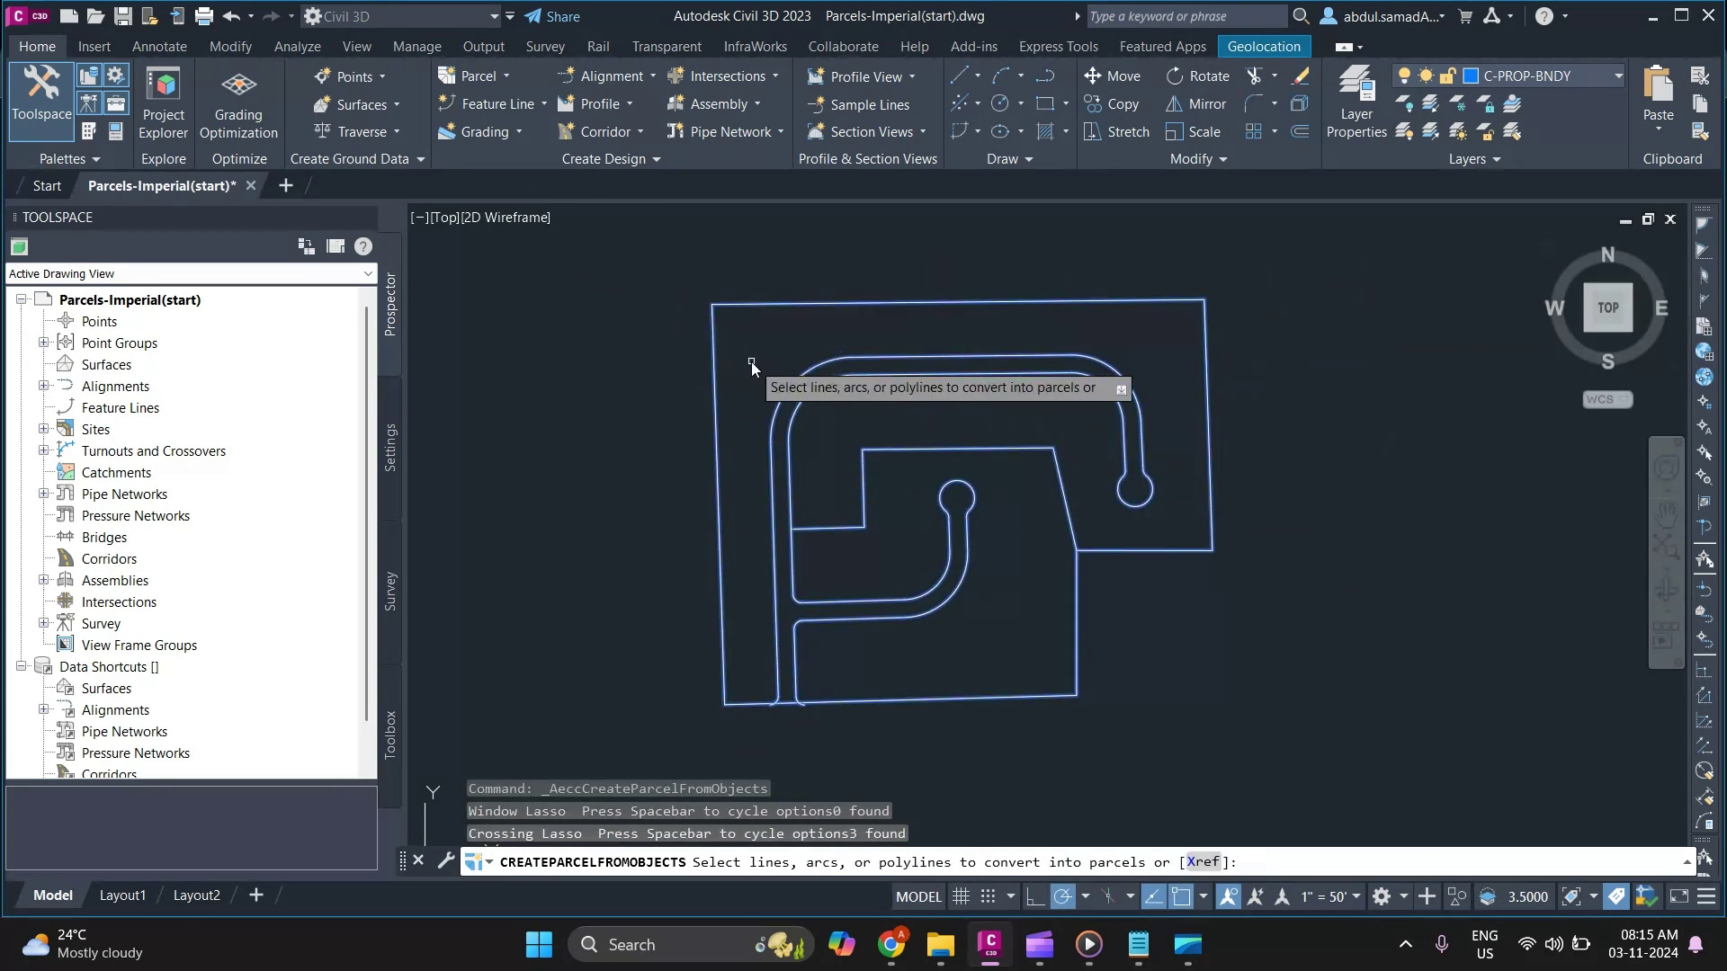
{"action": "key", "text": "Return"}
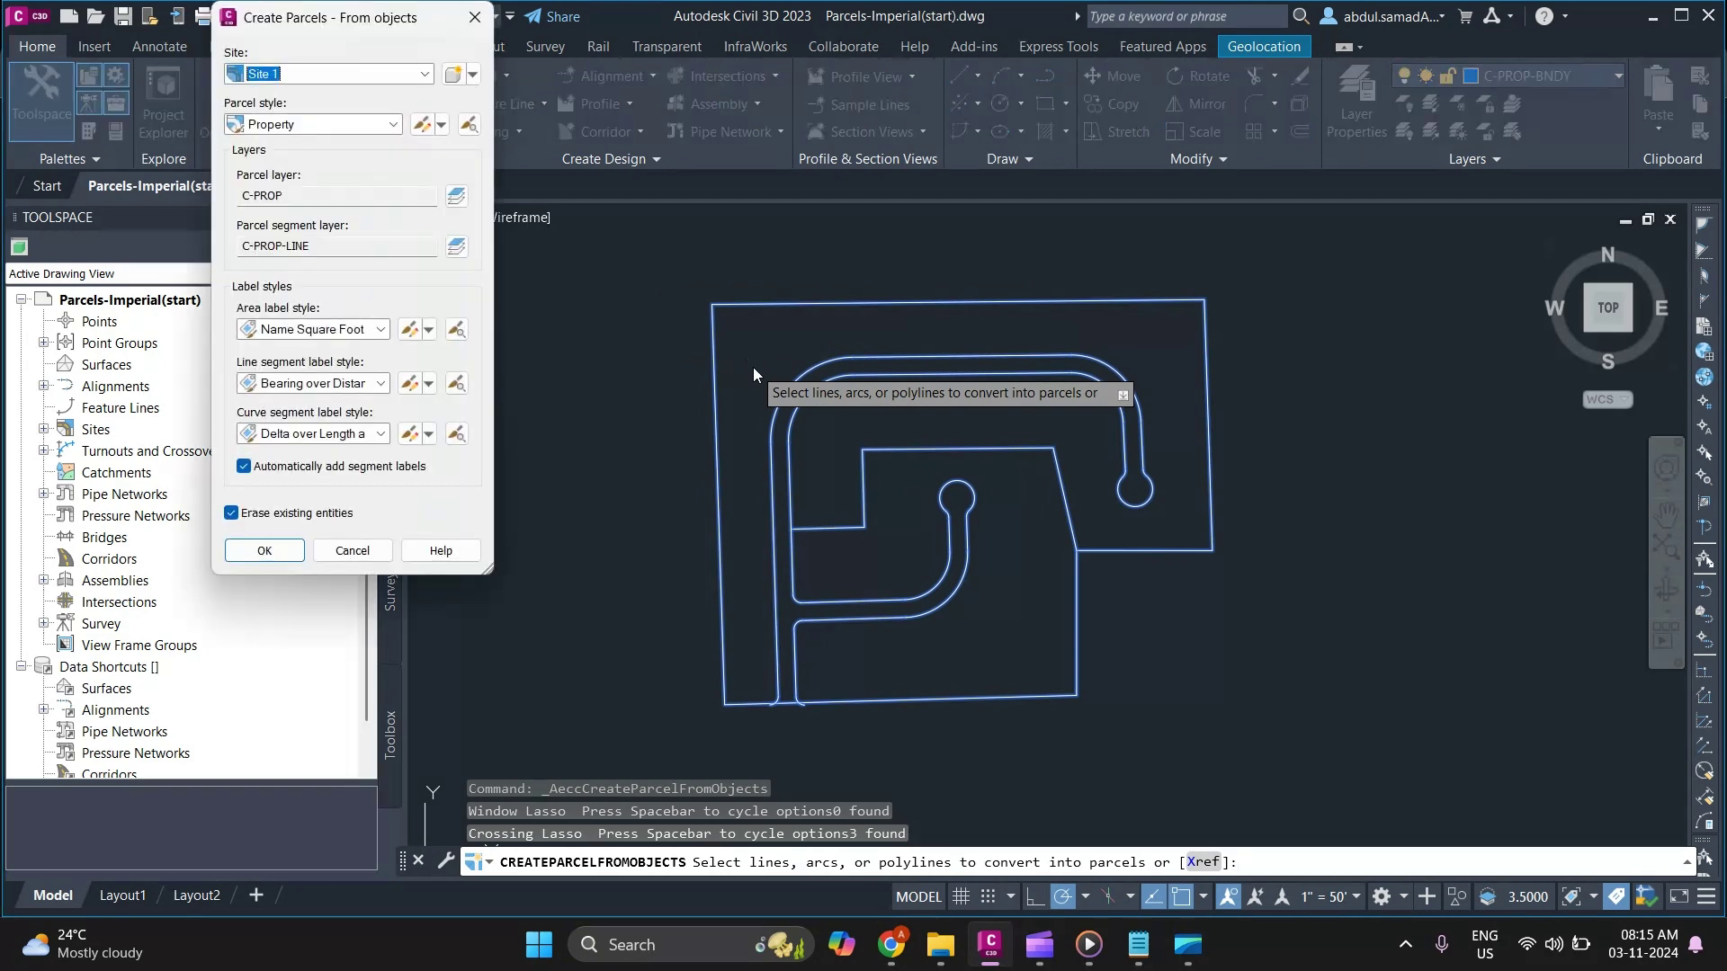
Step: Create the parcels in a new site named PARCEL with automatic segment labels turned off
{"action": "left_click", "coordinate": [457, 75]}
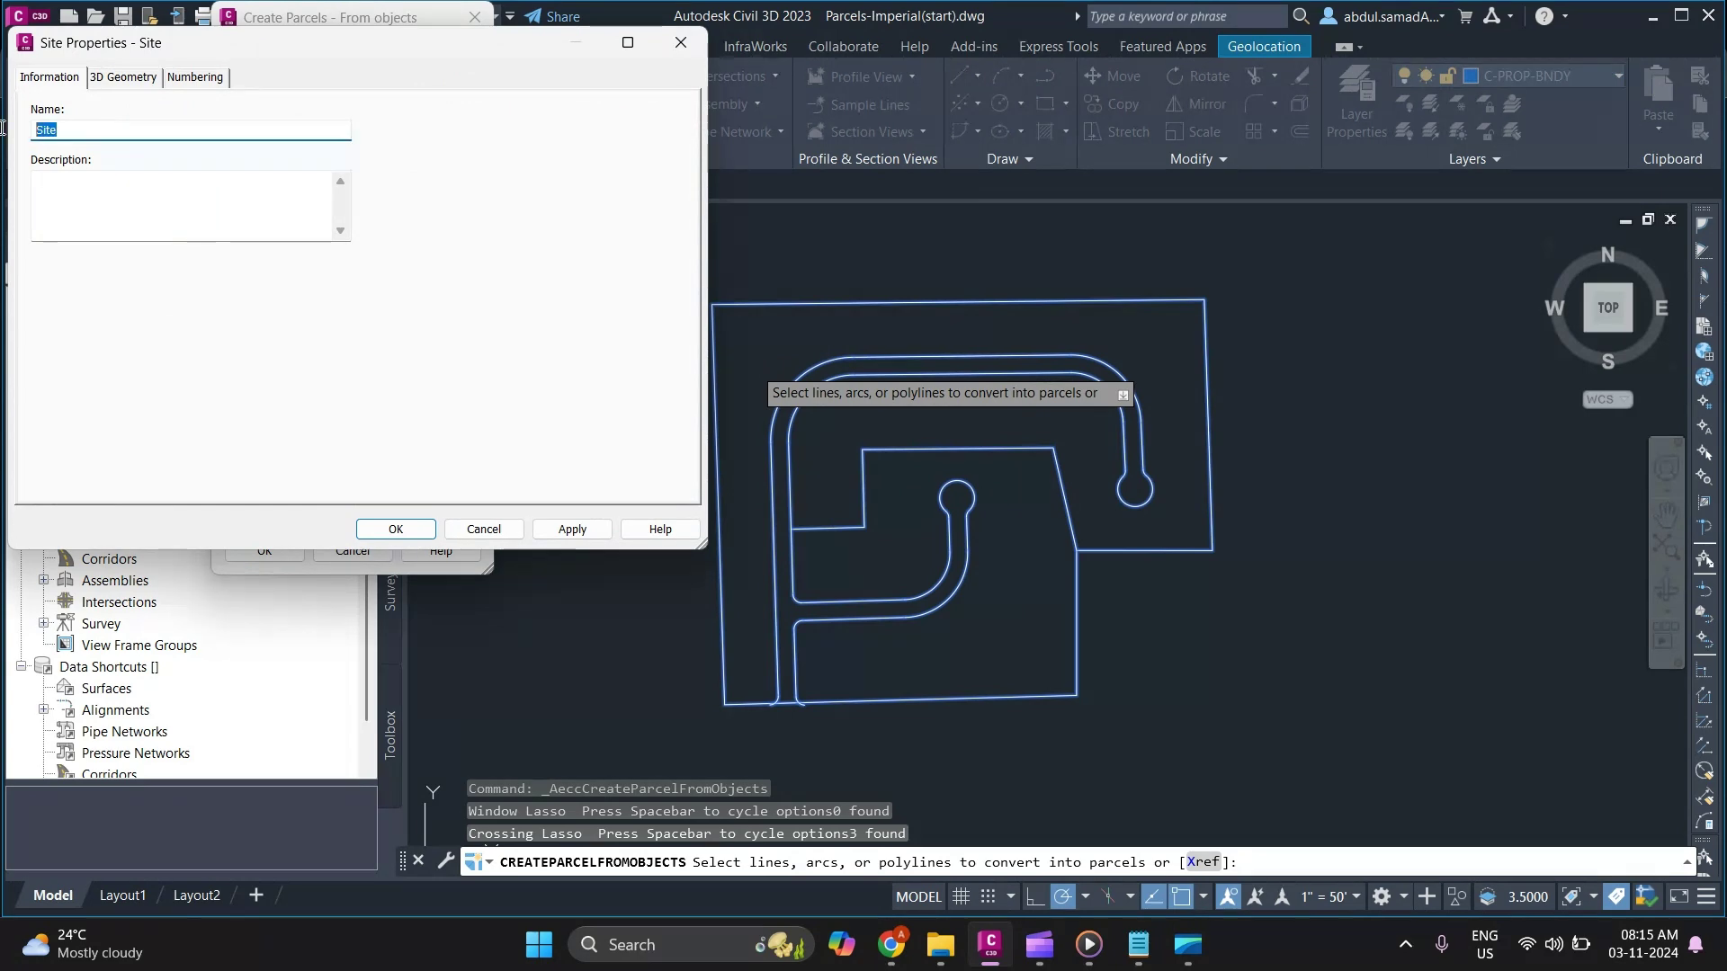
{"action": "type", "text": "PARCEL"}
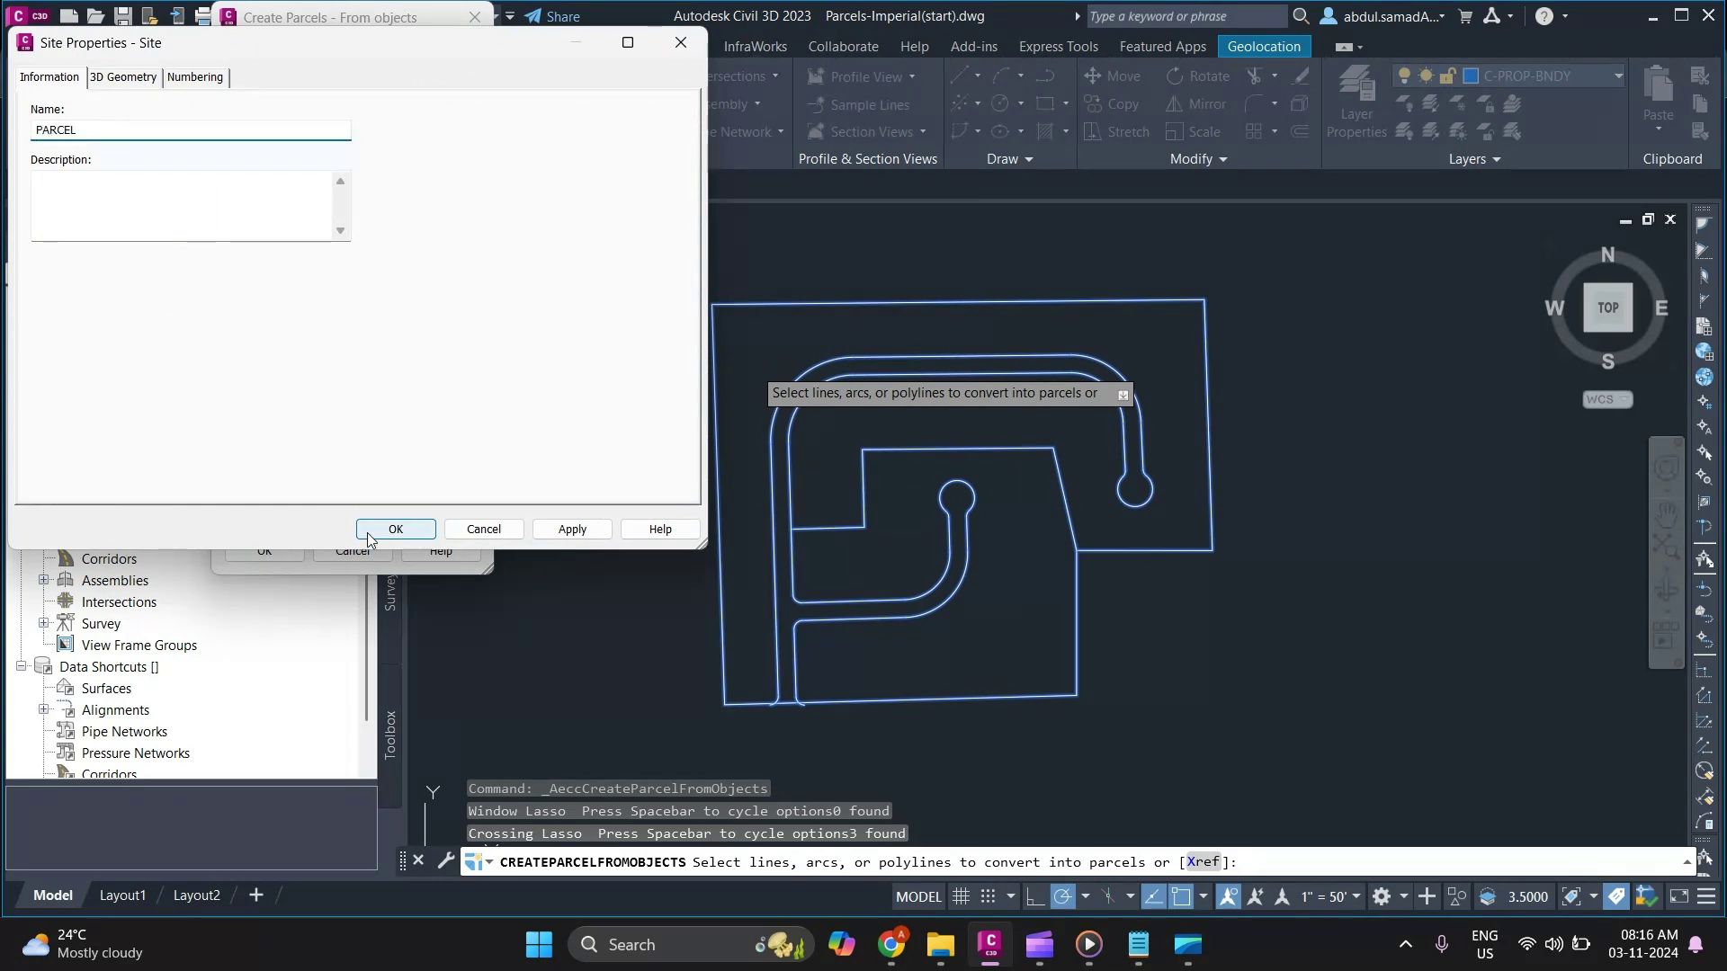
{"action": "left_click", "coordinate": [396, 529]}
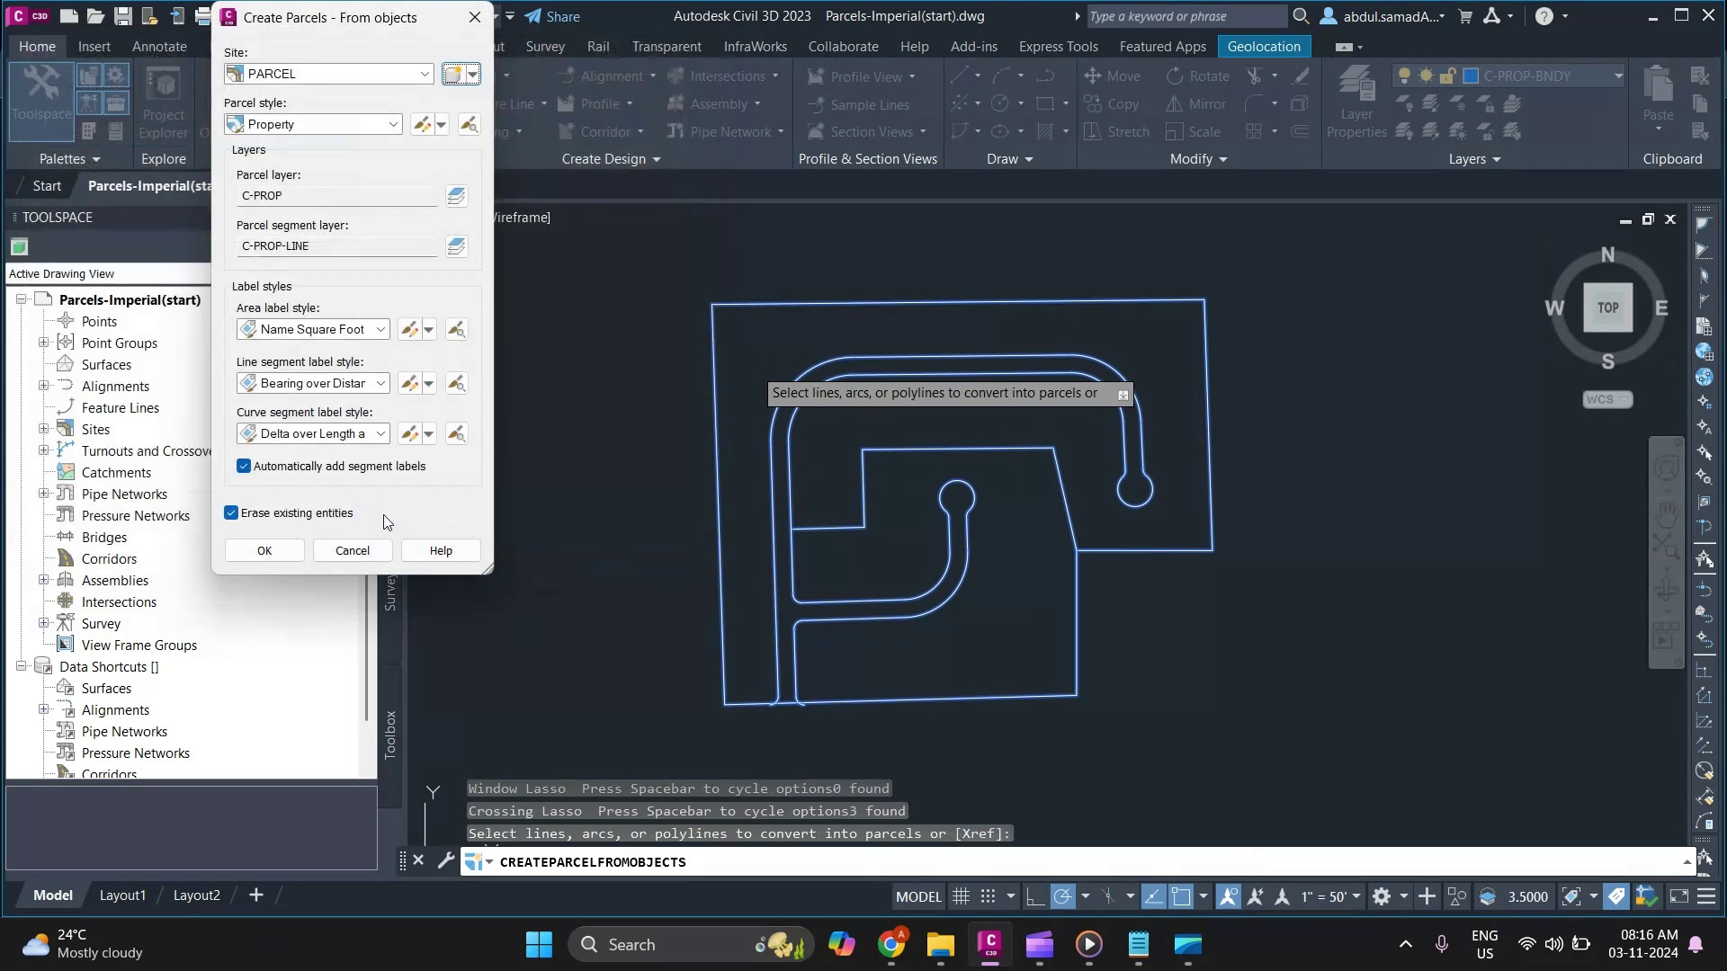
{"action": "left_click", "coordinate": [243, 468]}
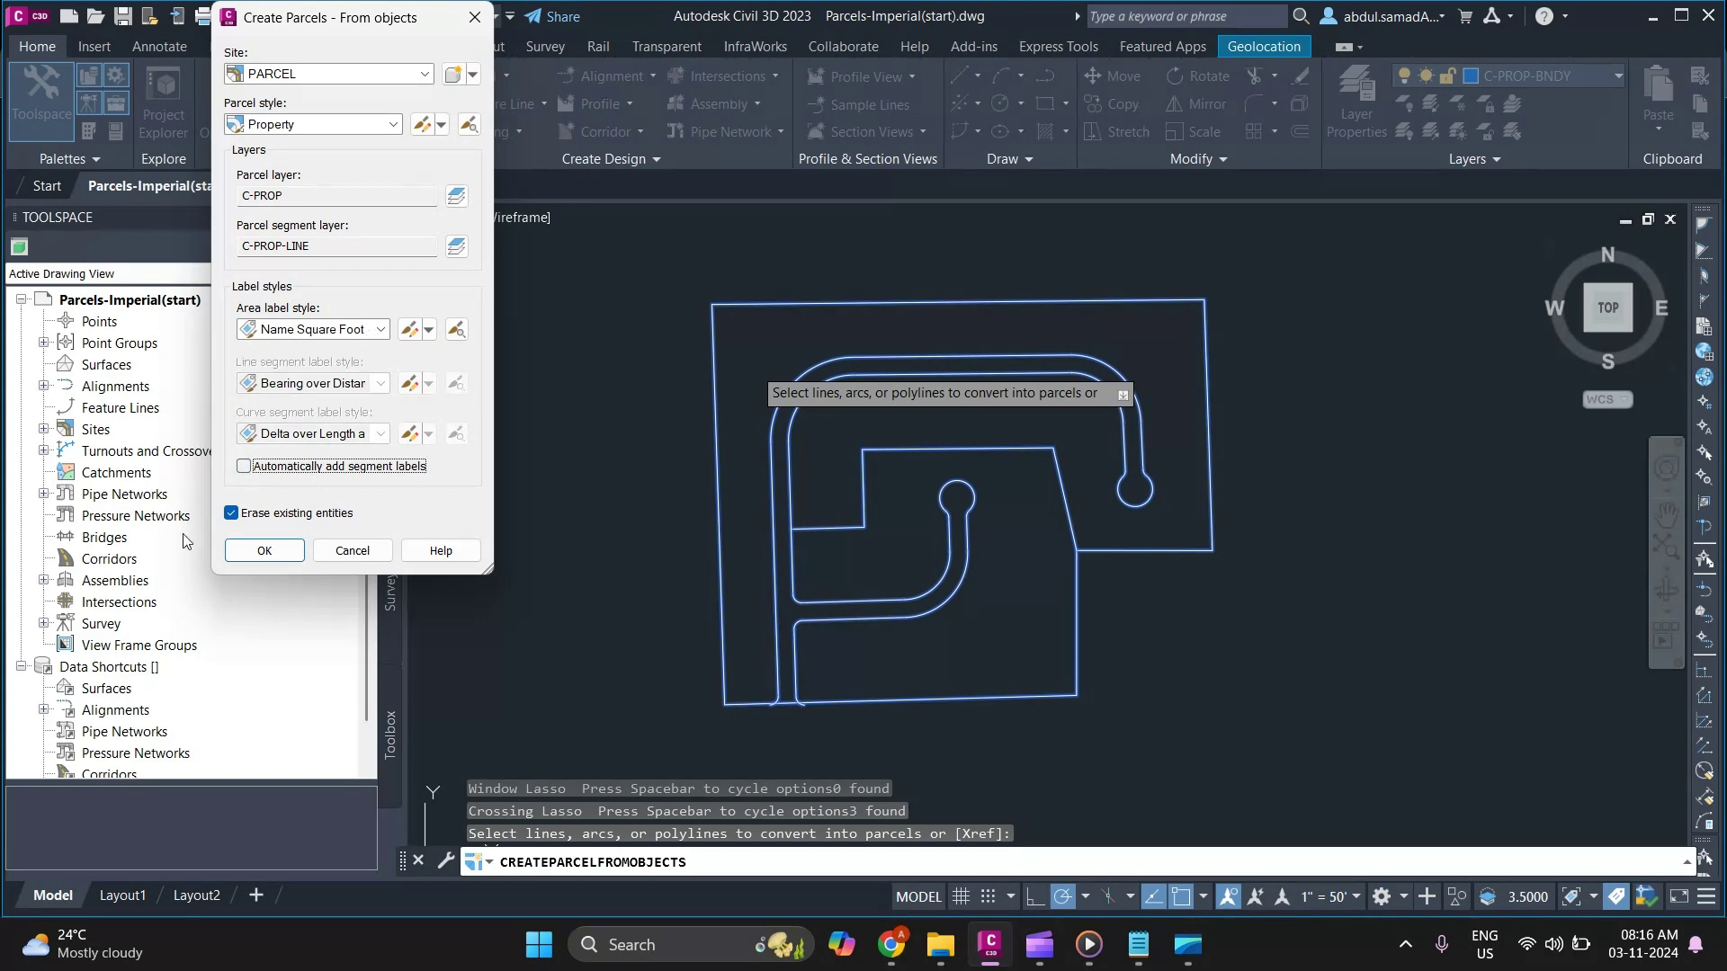
{"action": "left_click", "coordinate": [264, 552]}
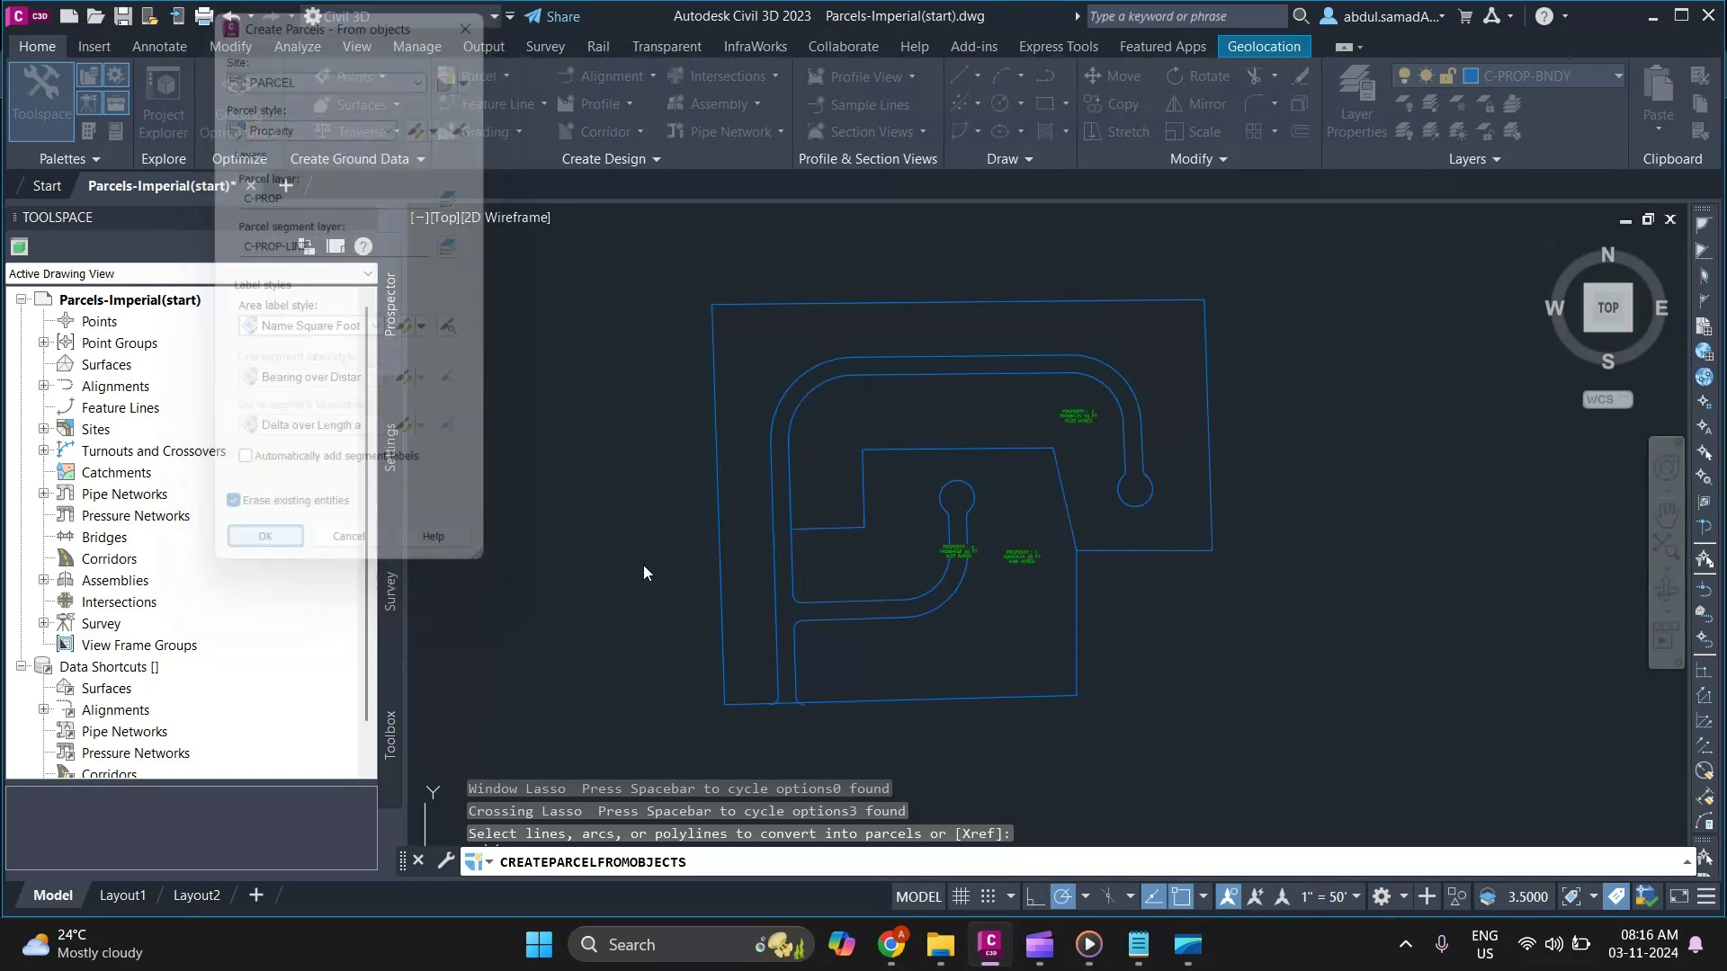
{"action": "scroll", "coordinate": [1017, 538], "scroll_direction": "up", "scroll_amount": 2}
{"action": "scroll", "coordinate": [969, 532], "scroll_direction": "up", "scroll_amount": 2}
{"action": "scroll", "coordinate": [908, 585], "scroll_direction": "down", "scroll_amount": 5}
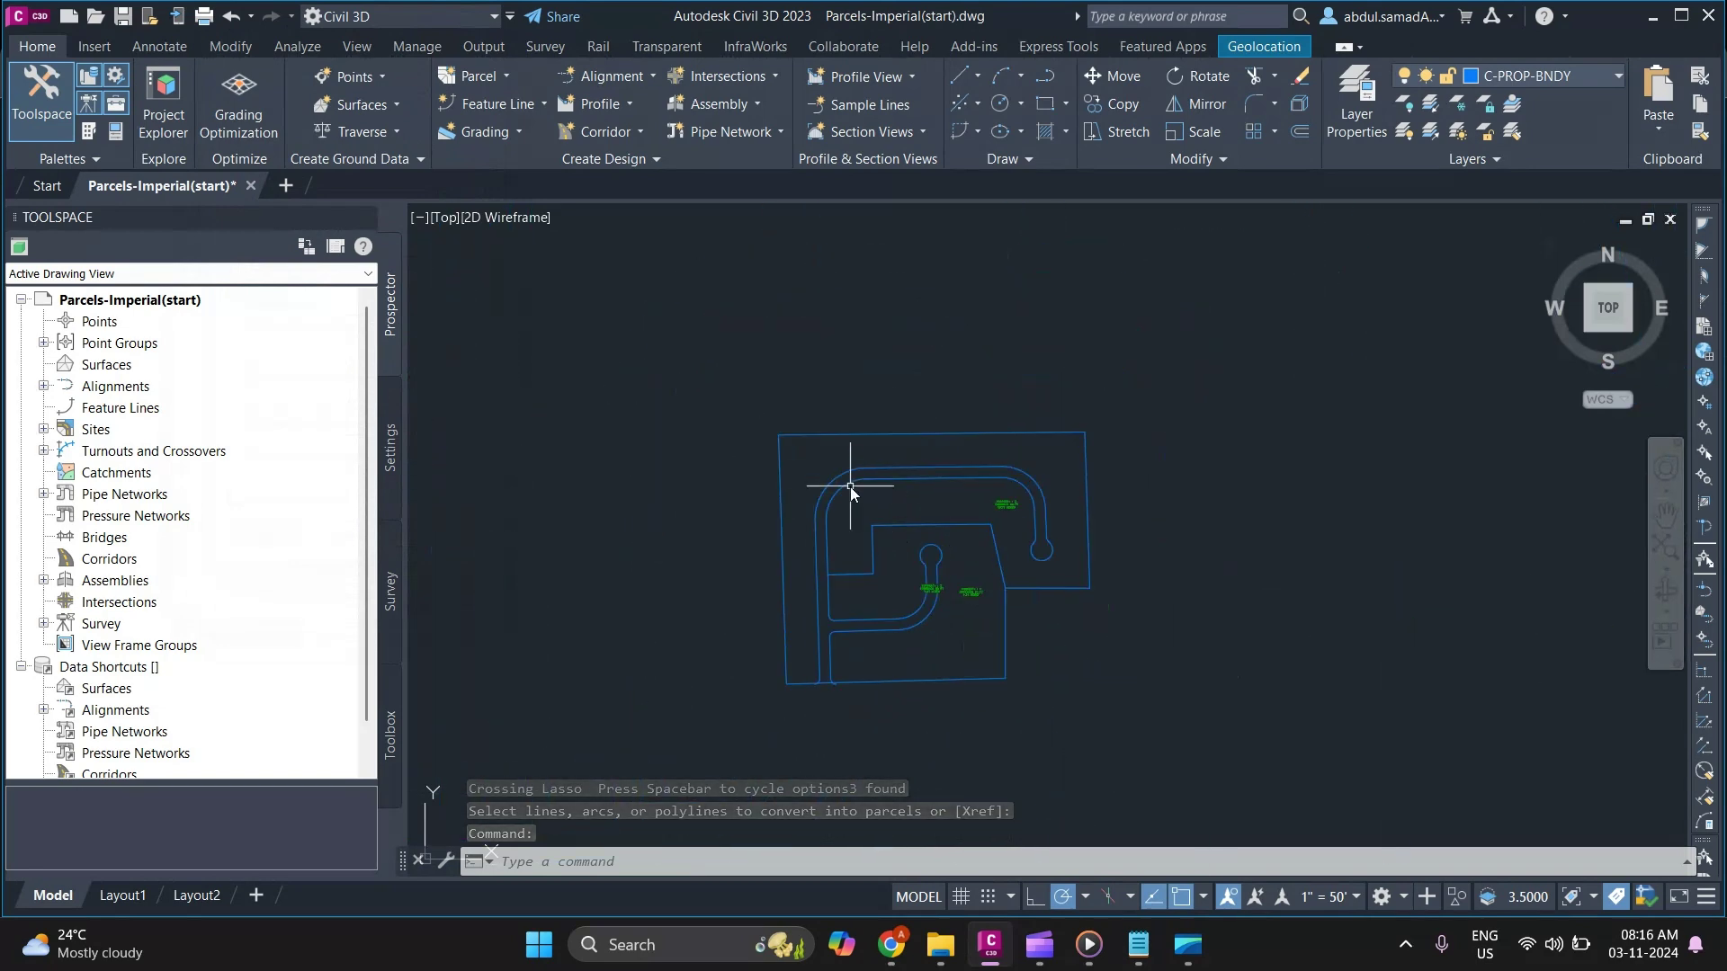
{"action": "scroll", "coordinate": [882, 501], "scroll_direction": "up", "scroll_amount": 3}
Step: Check the parcel creation tools notes again and bring up the parcel creation commands
{"action": "left_click", "coordinate": [1140, 946]}
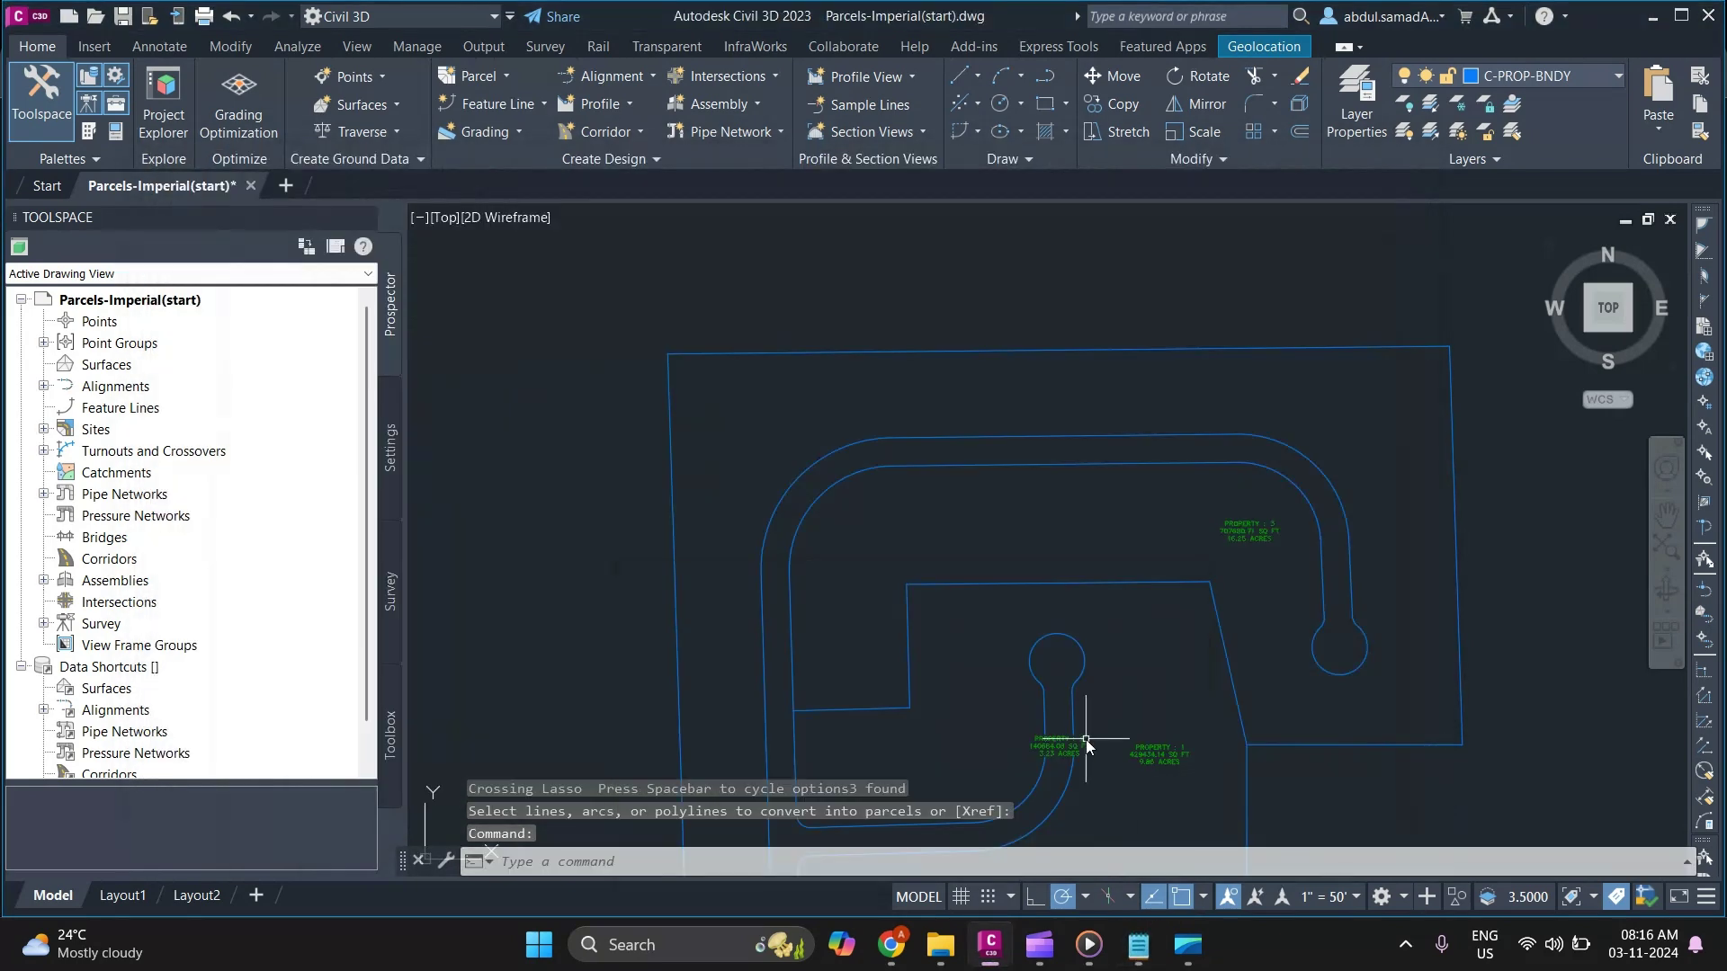
{"action": "scroll", "coordinate": [845, 560], "scroll_direction": "down", "scroll_amount": 4}
{"action": "scroll", "coordinate": [995, 617], "scroll_direction": "up", "scroll_amount": 3}
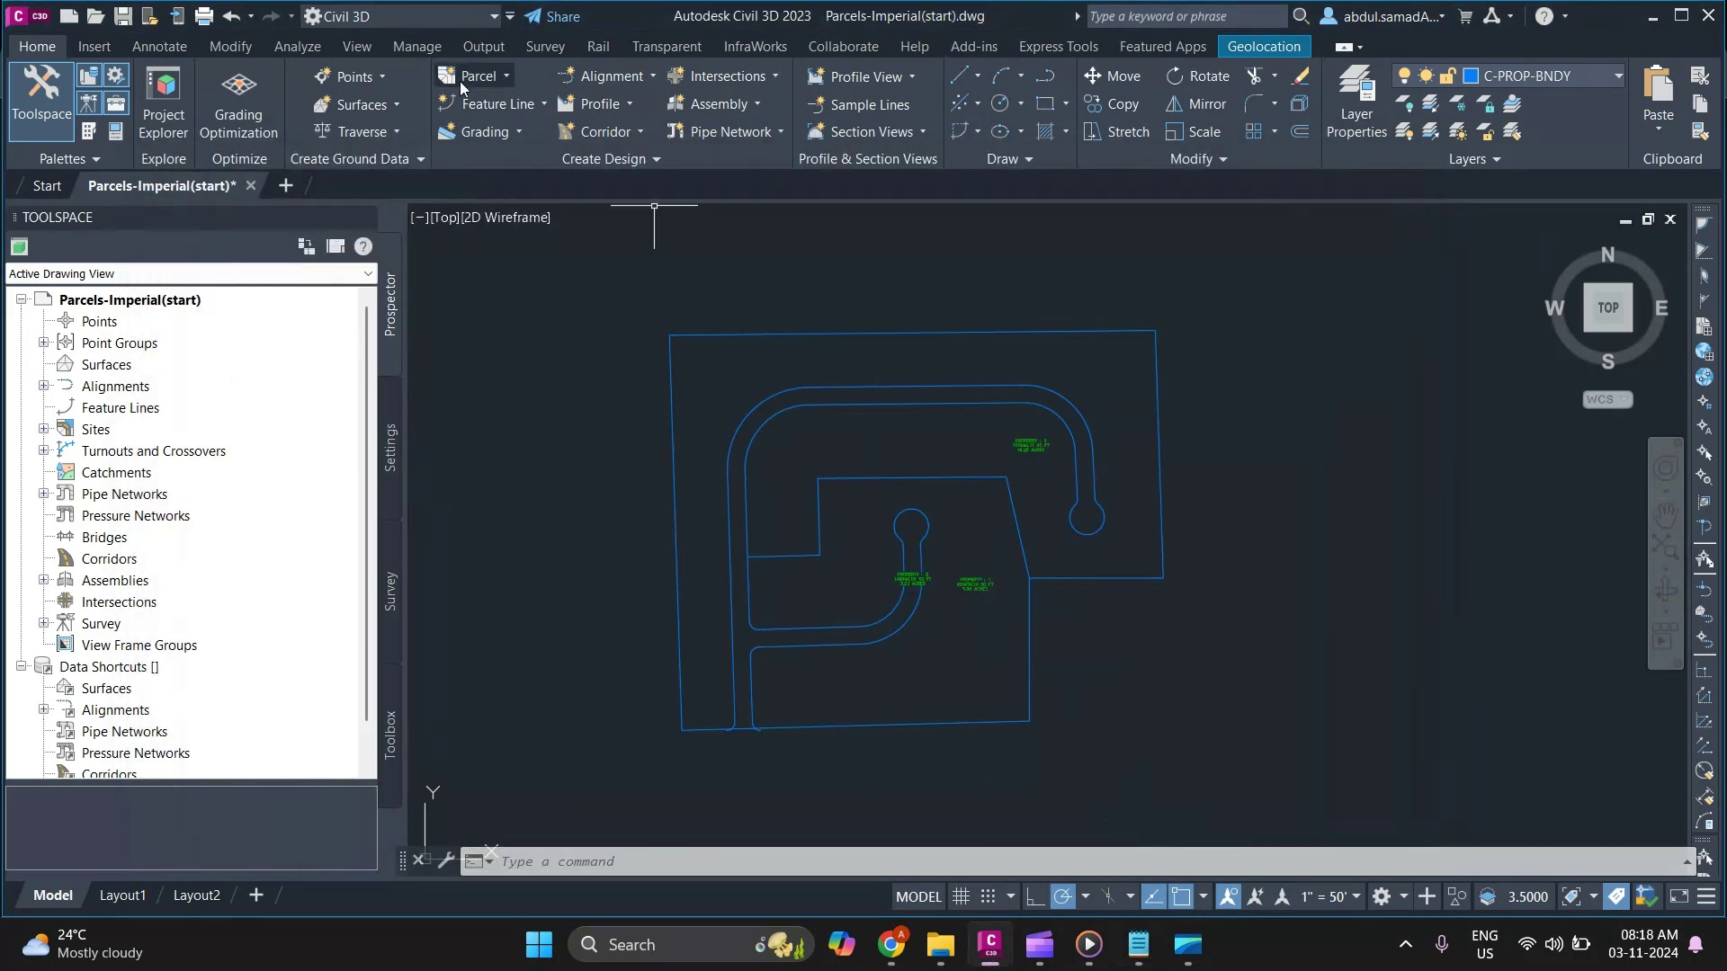
{"action": "left_click", "coordinate": [502, 79]}
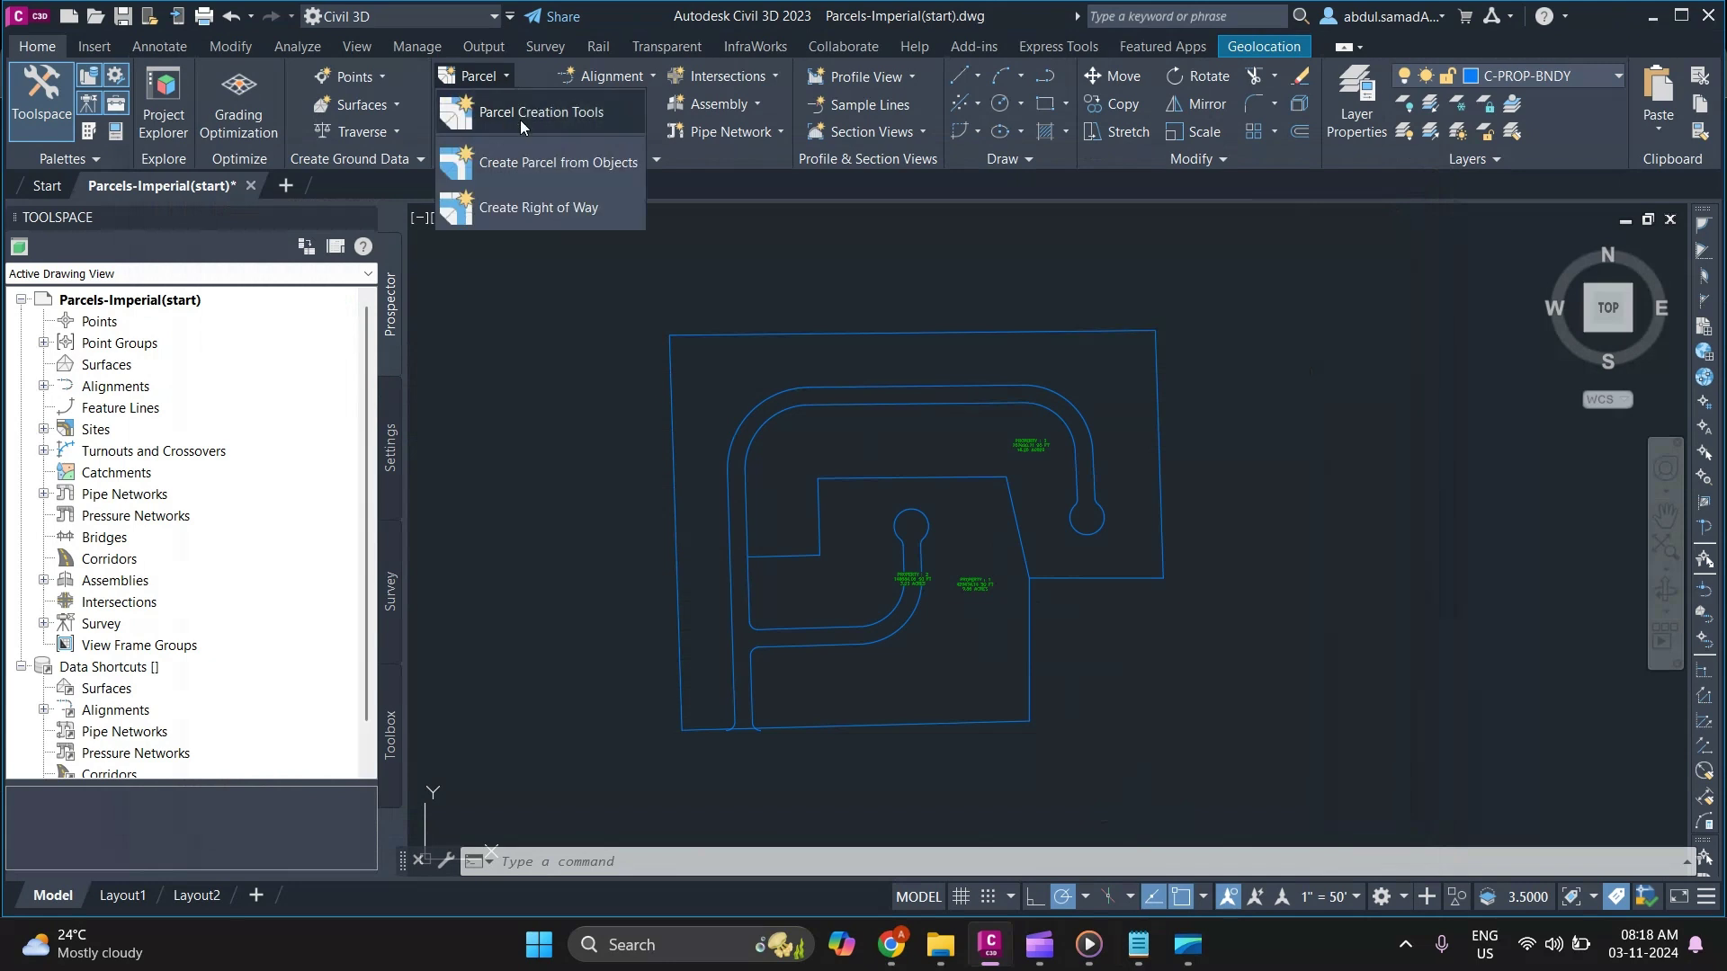
Step: In Parcel Layout Tools, set the Minimum Area to 43560 sq ft
{"action": "left_click", "coordinate": [519, 120]}
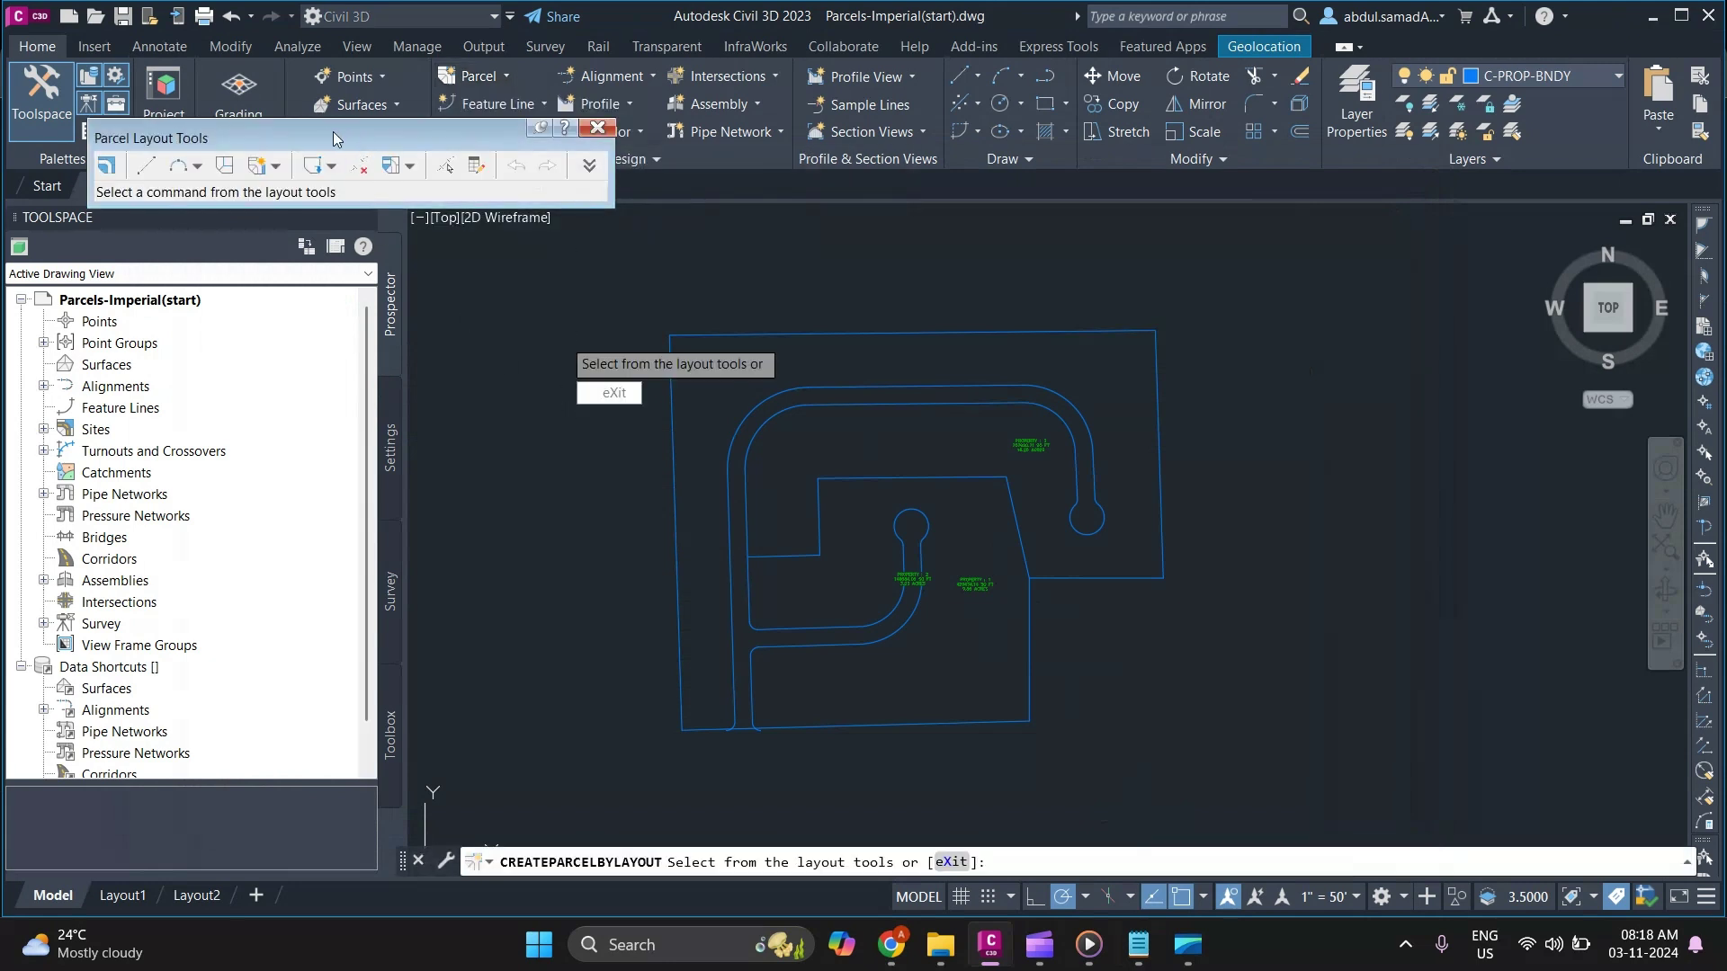
{"action": "left_click_drag", "start_coordinate": [333, 131], "coordinate": [397, 144]}
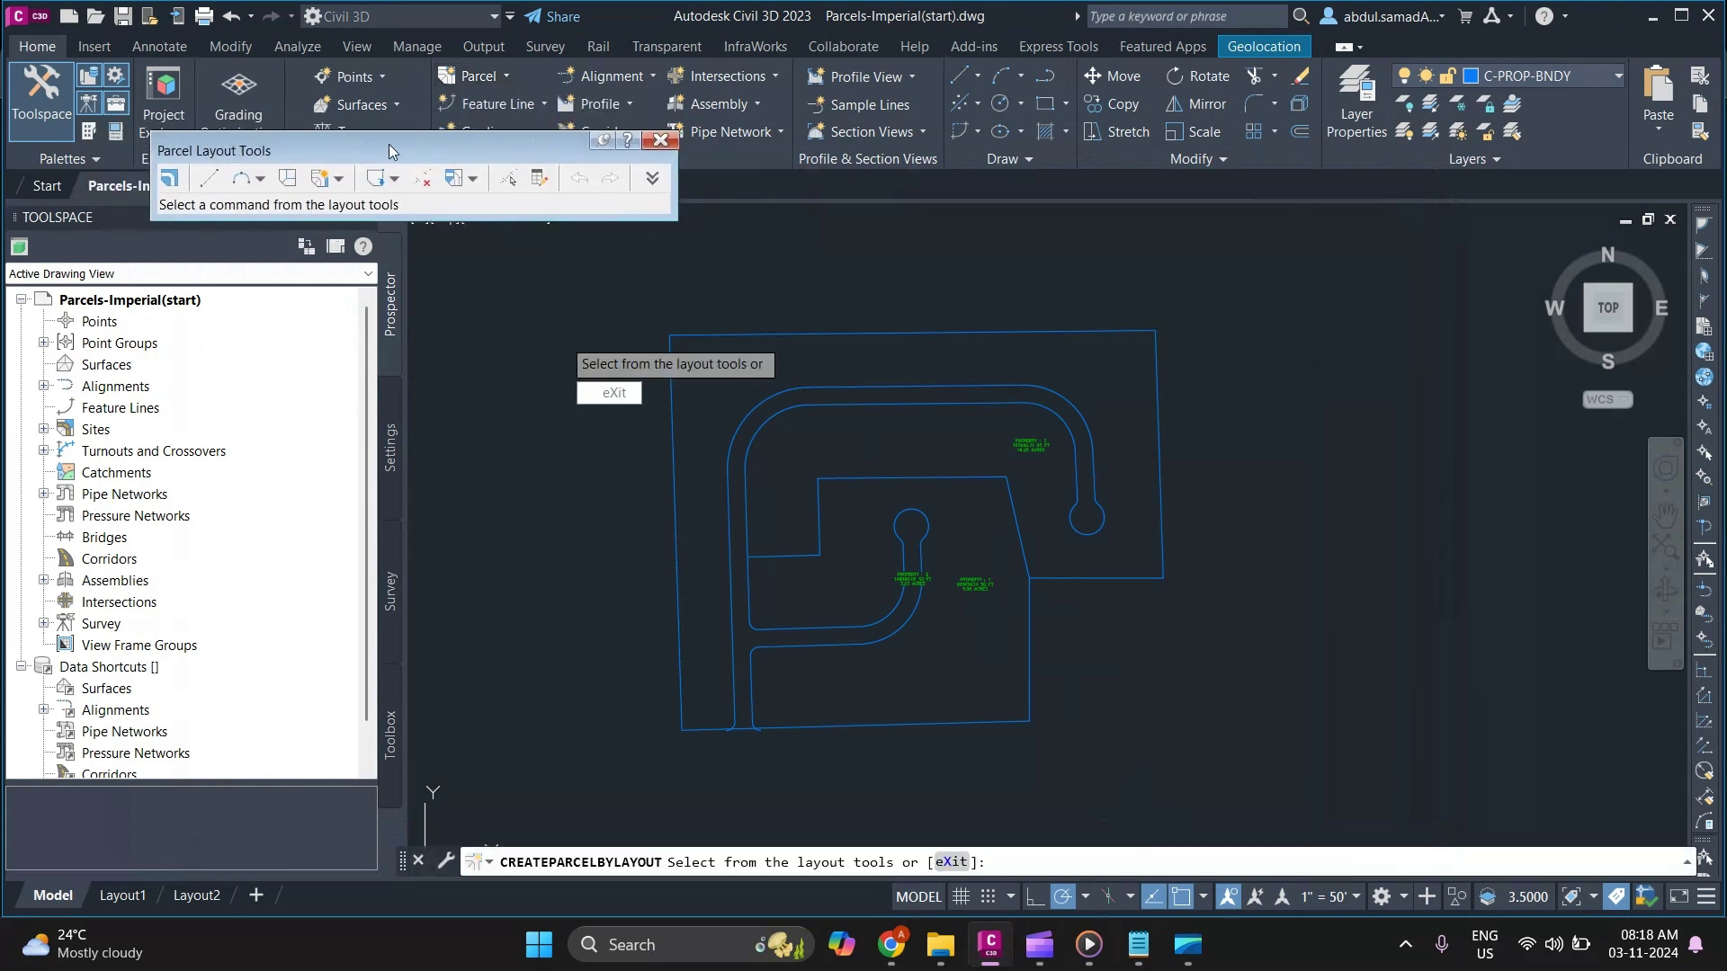
{"action": "left_click", "coordinate": [653, 181]}
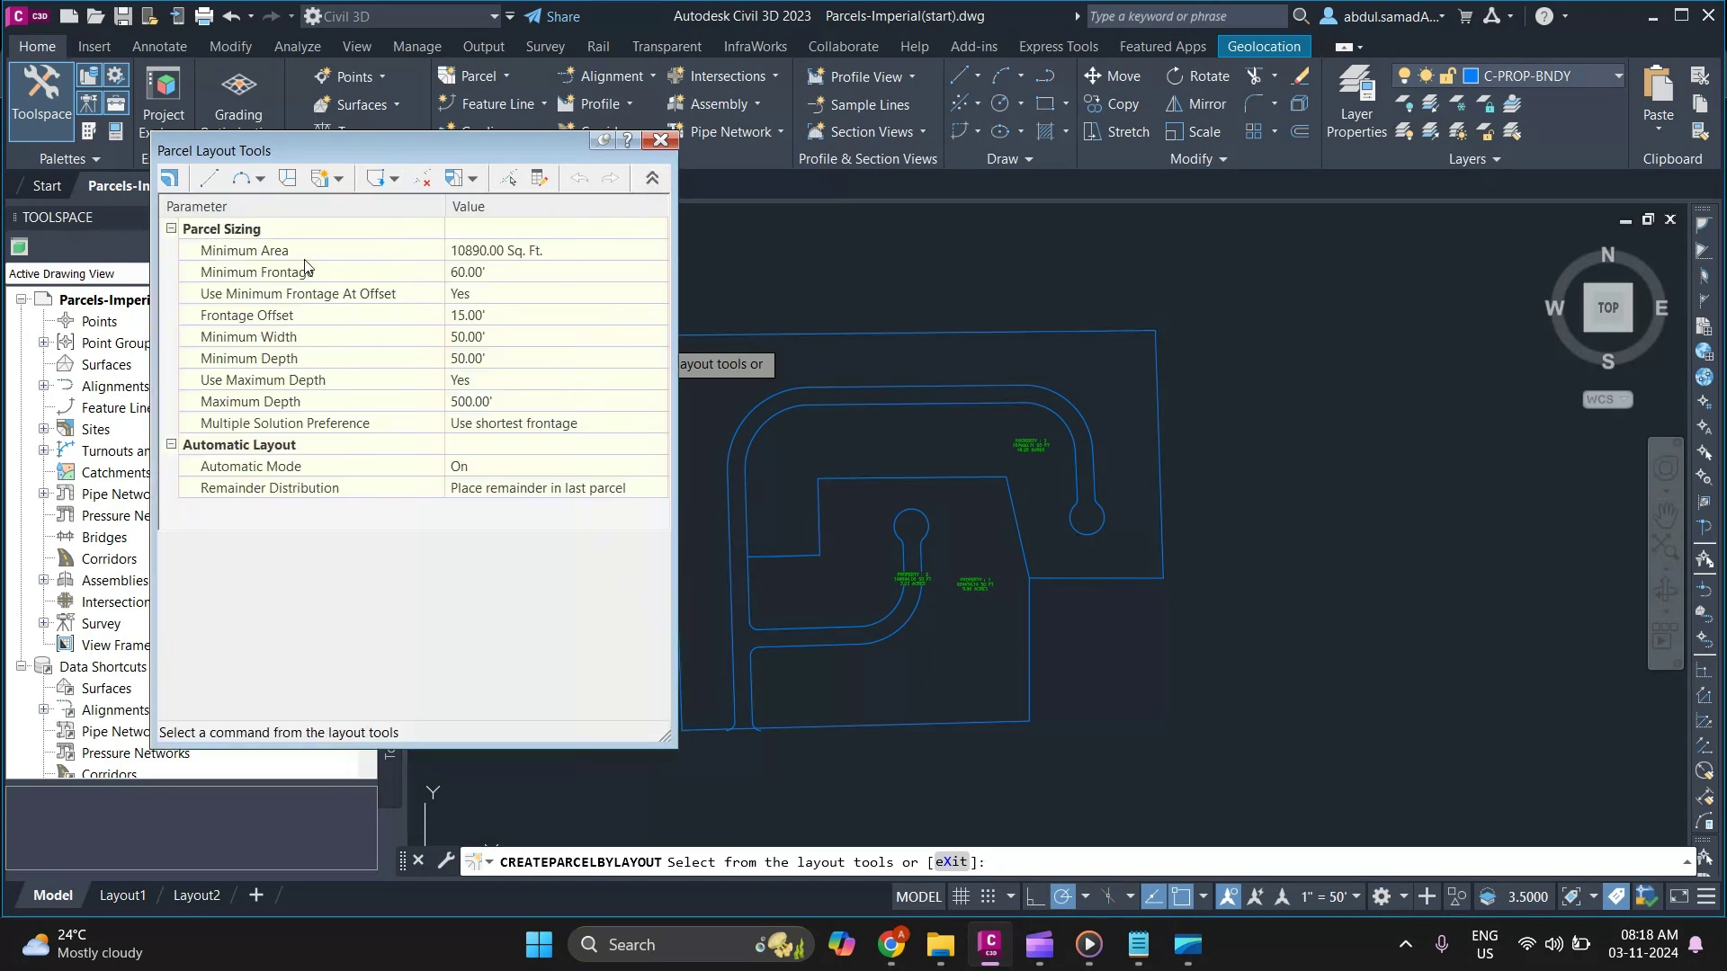
{"action": "left_click", "coordinate": [485, 252]}
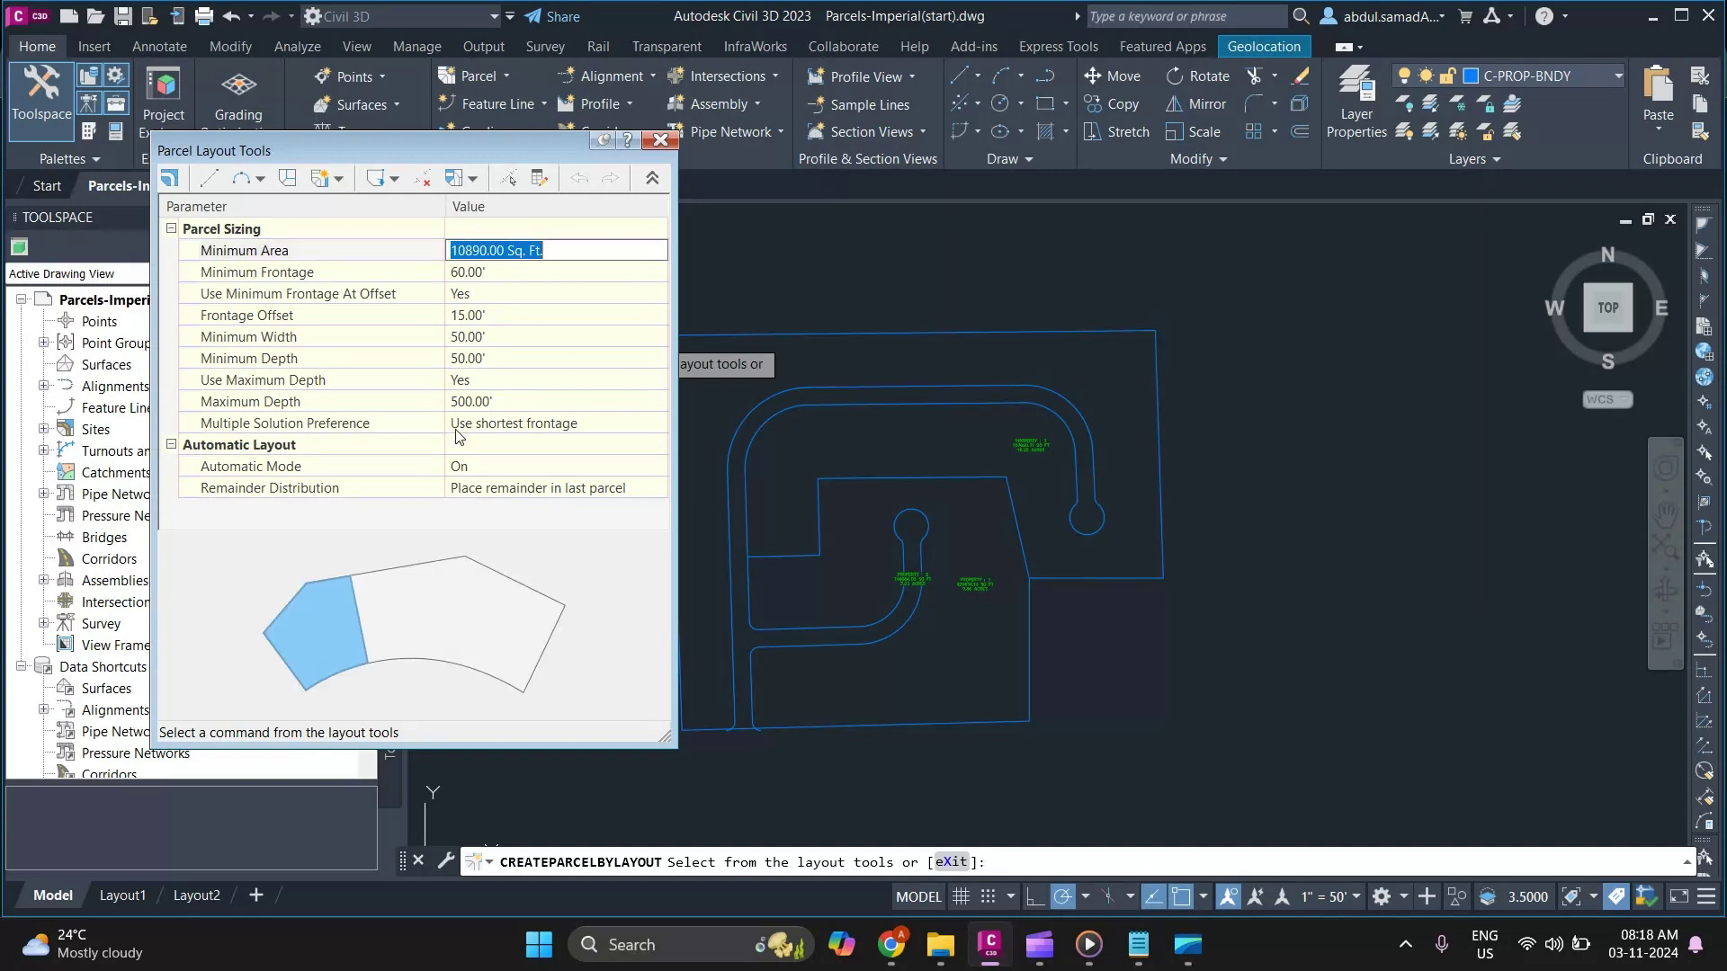
{"action": "type", "text": "4356"}
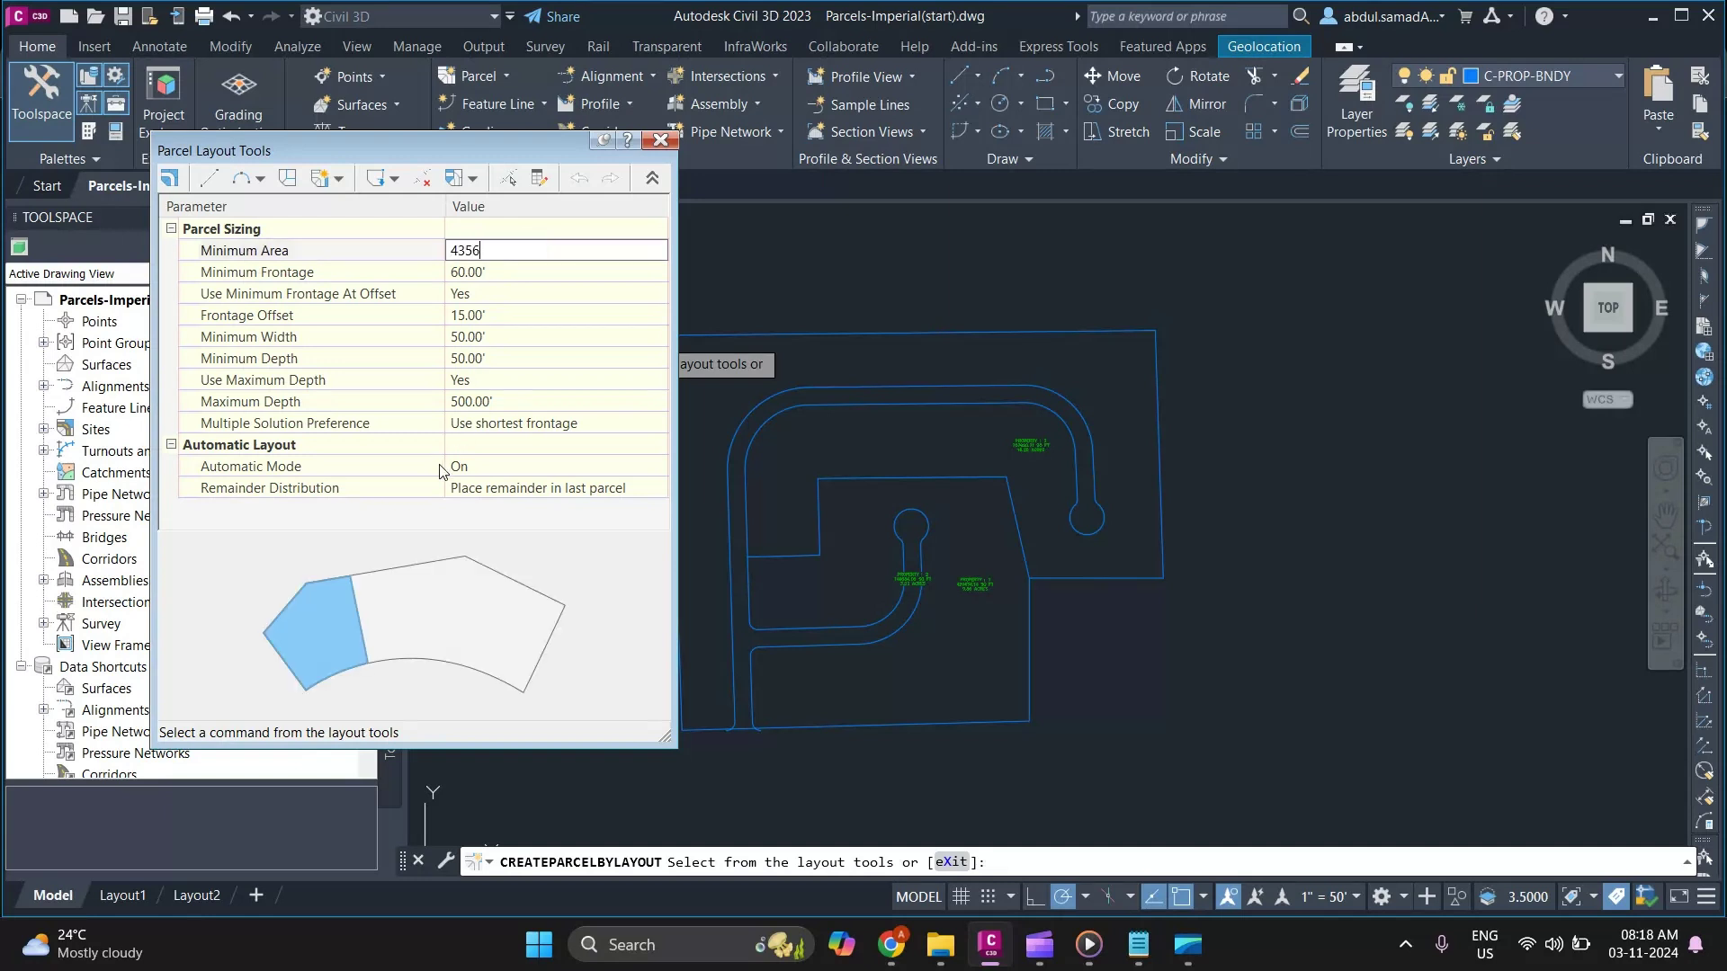
{"action": "type", "text": "0"}
{"action": "left_click", "coordinate": [332, 279]}
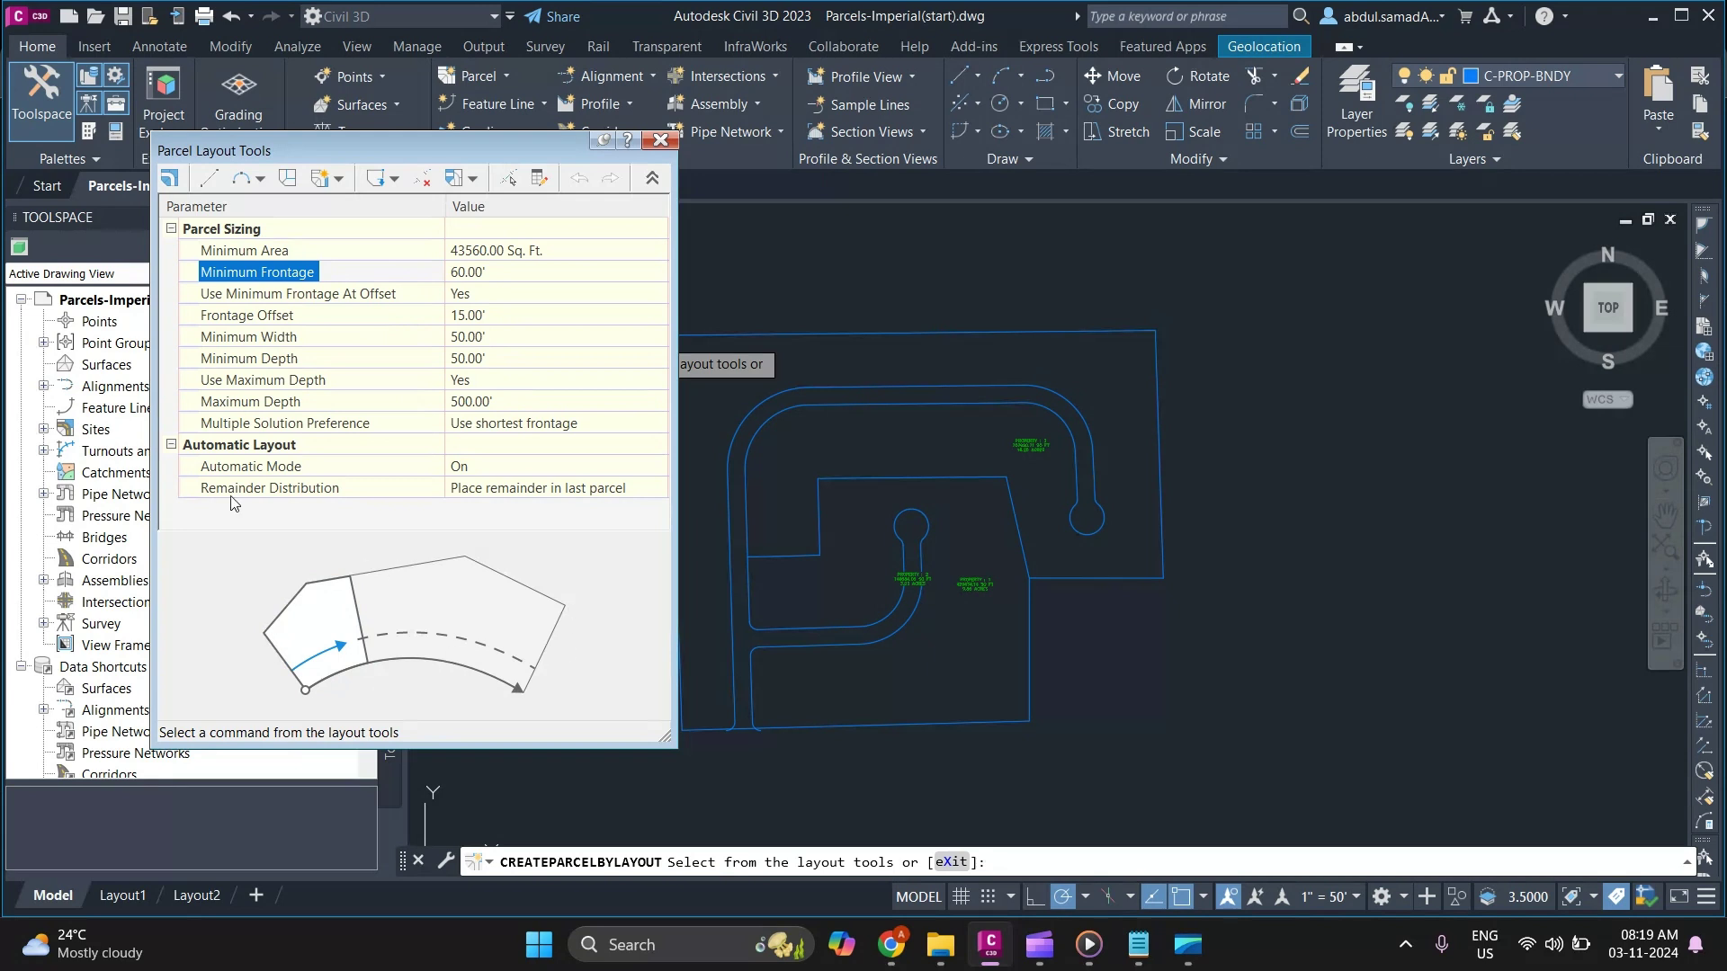
Step: Review the frontage, minimum width and maximum depth settings, then show the slide and swing line options
{"action": "left_click", "coordinate": [314, 298]}
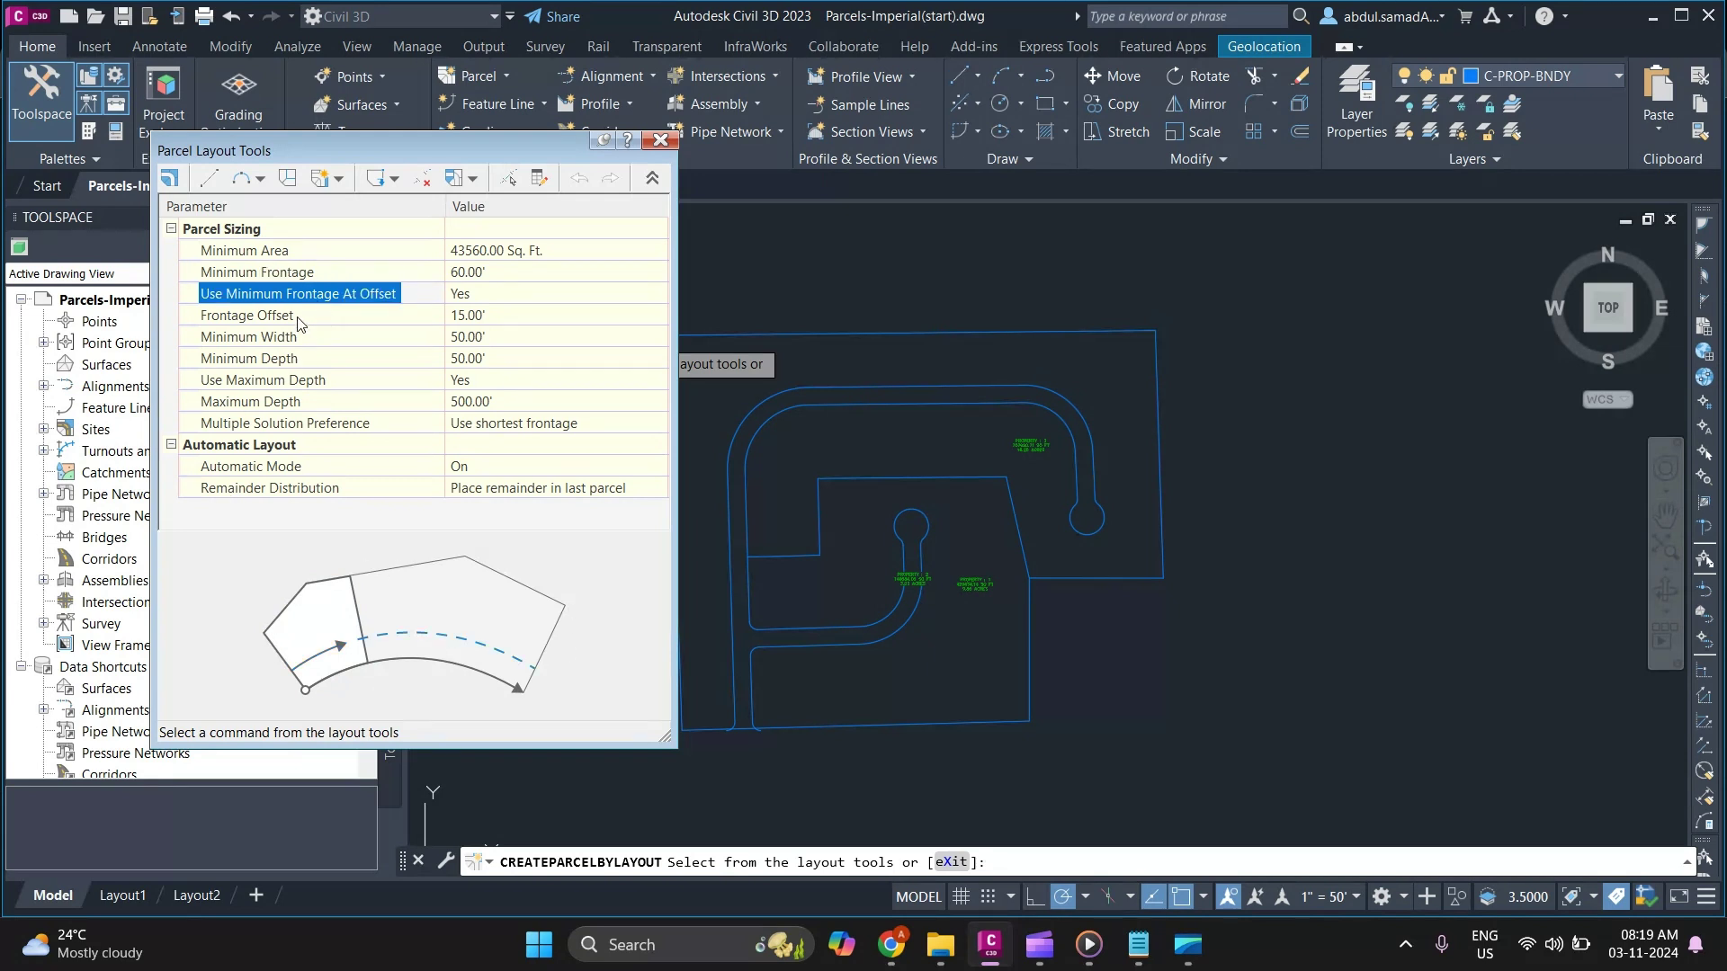
{"action": "left_click", "coordinate": [303, 317]}
{"action": "left_click", "coordinate": [317, 341]}
{"action": "left_click", "coordinate": [315, 381]}
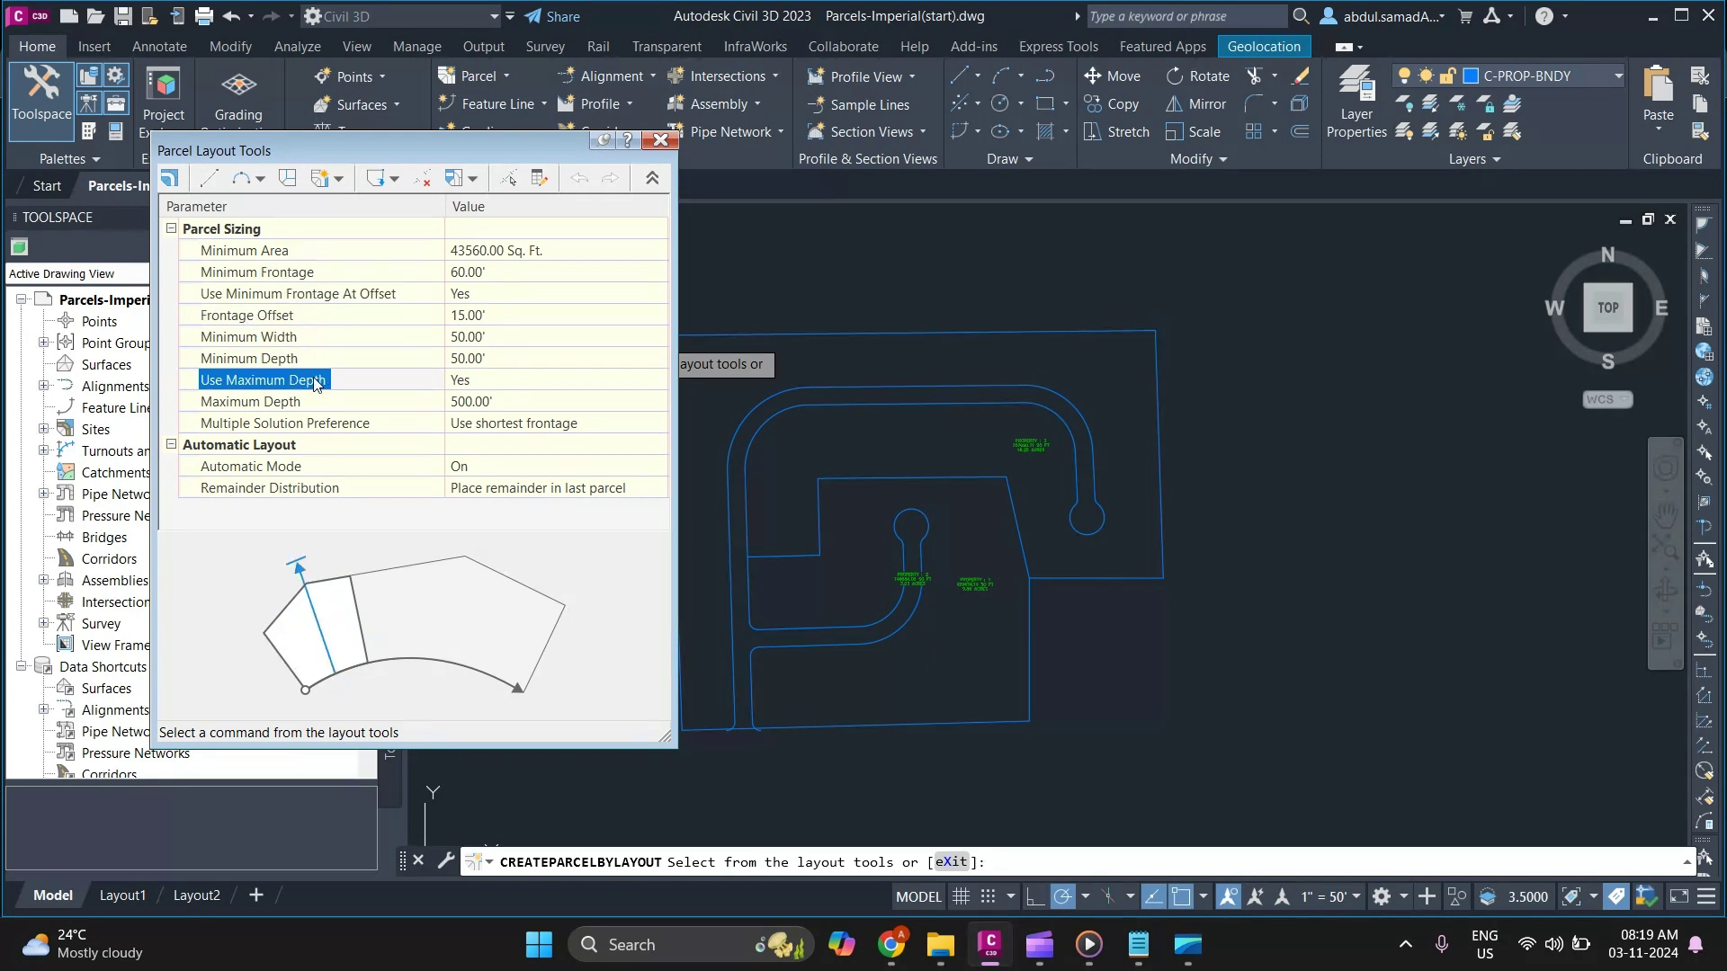
{"action": "left_click", "coordinate": [311, 404]}
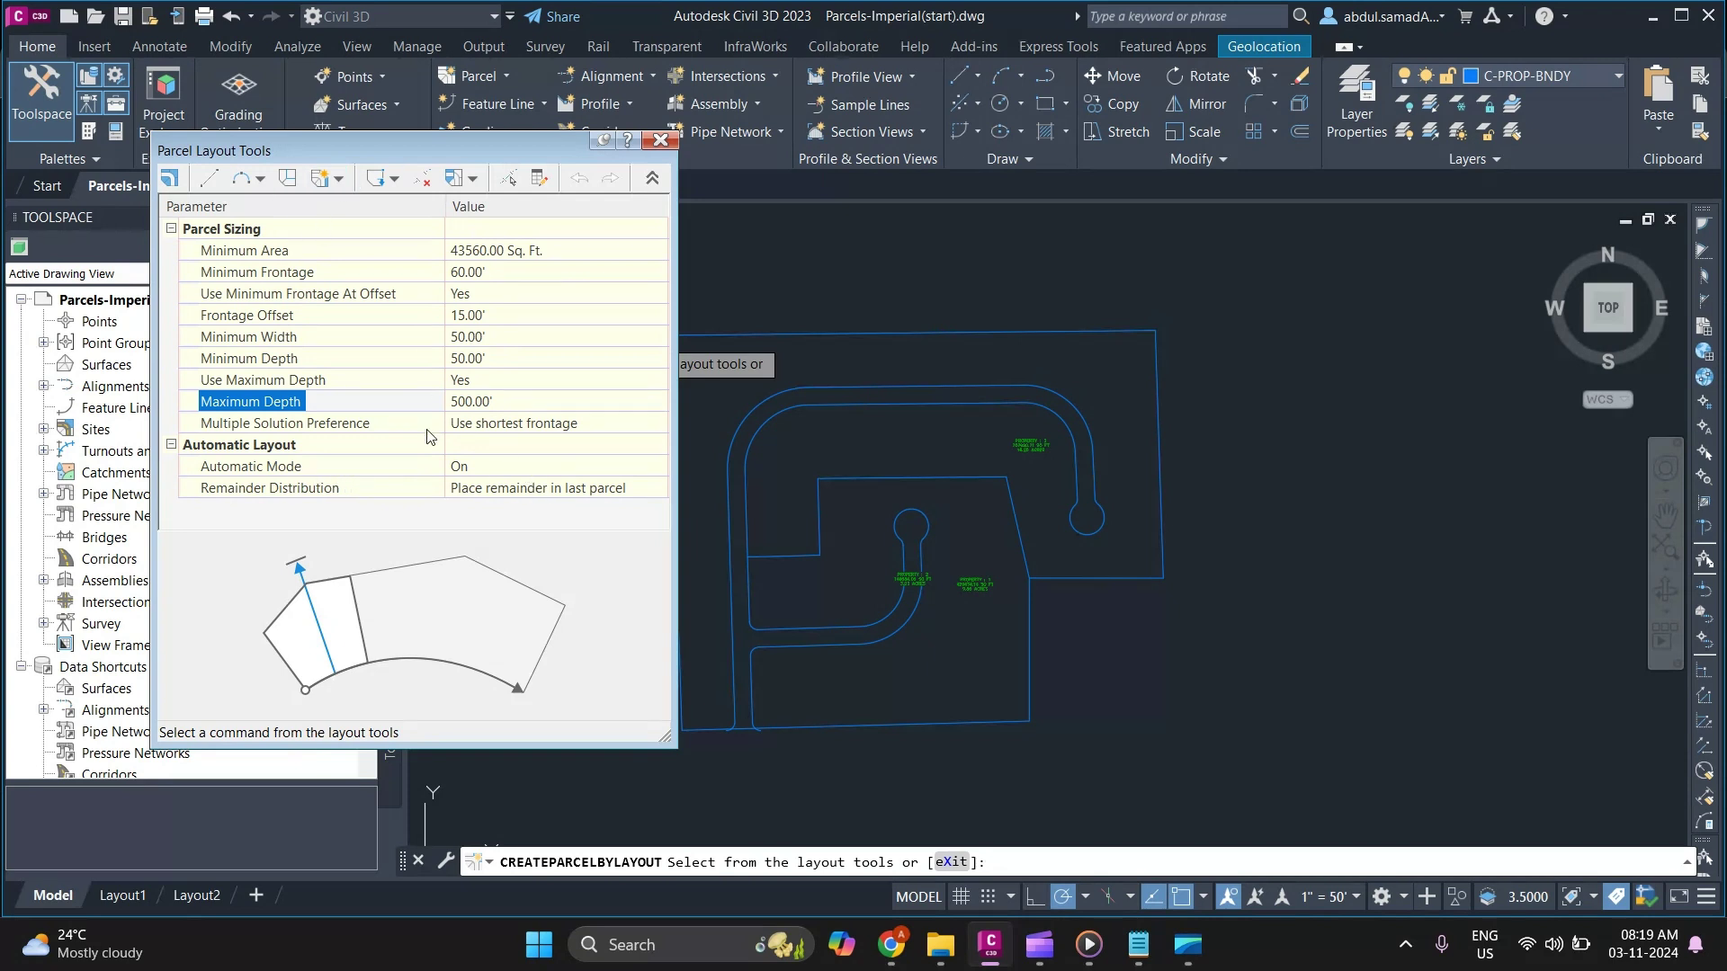
{"action": "left_click", "coordinate": [339, 179]}
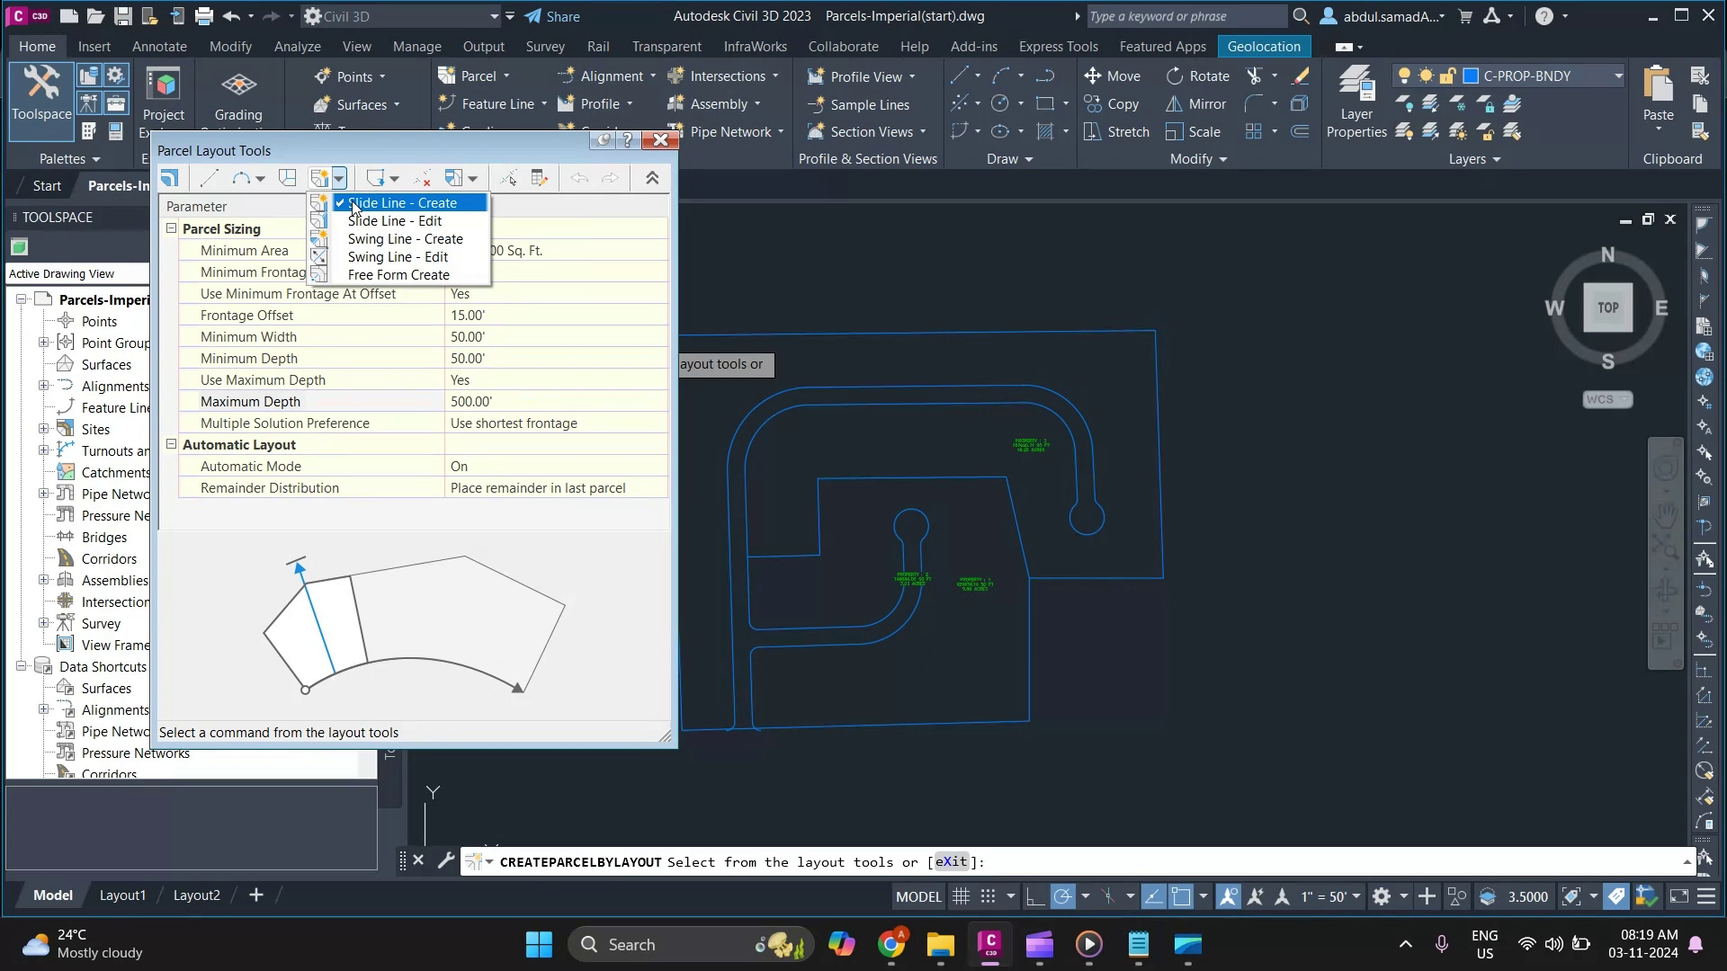
Step: Start Slide Line - Create using the Name Square Foot & Acres area label style
{"action": "left_click", "coordinate": [352, 205]}
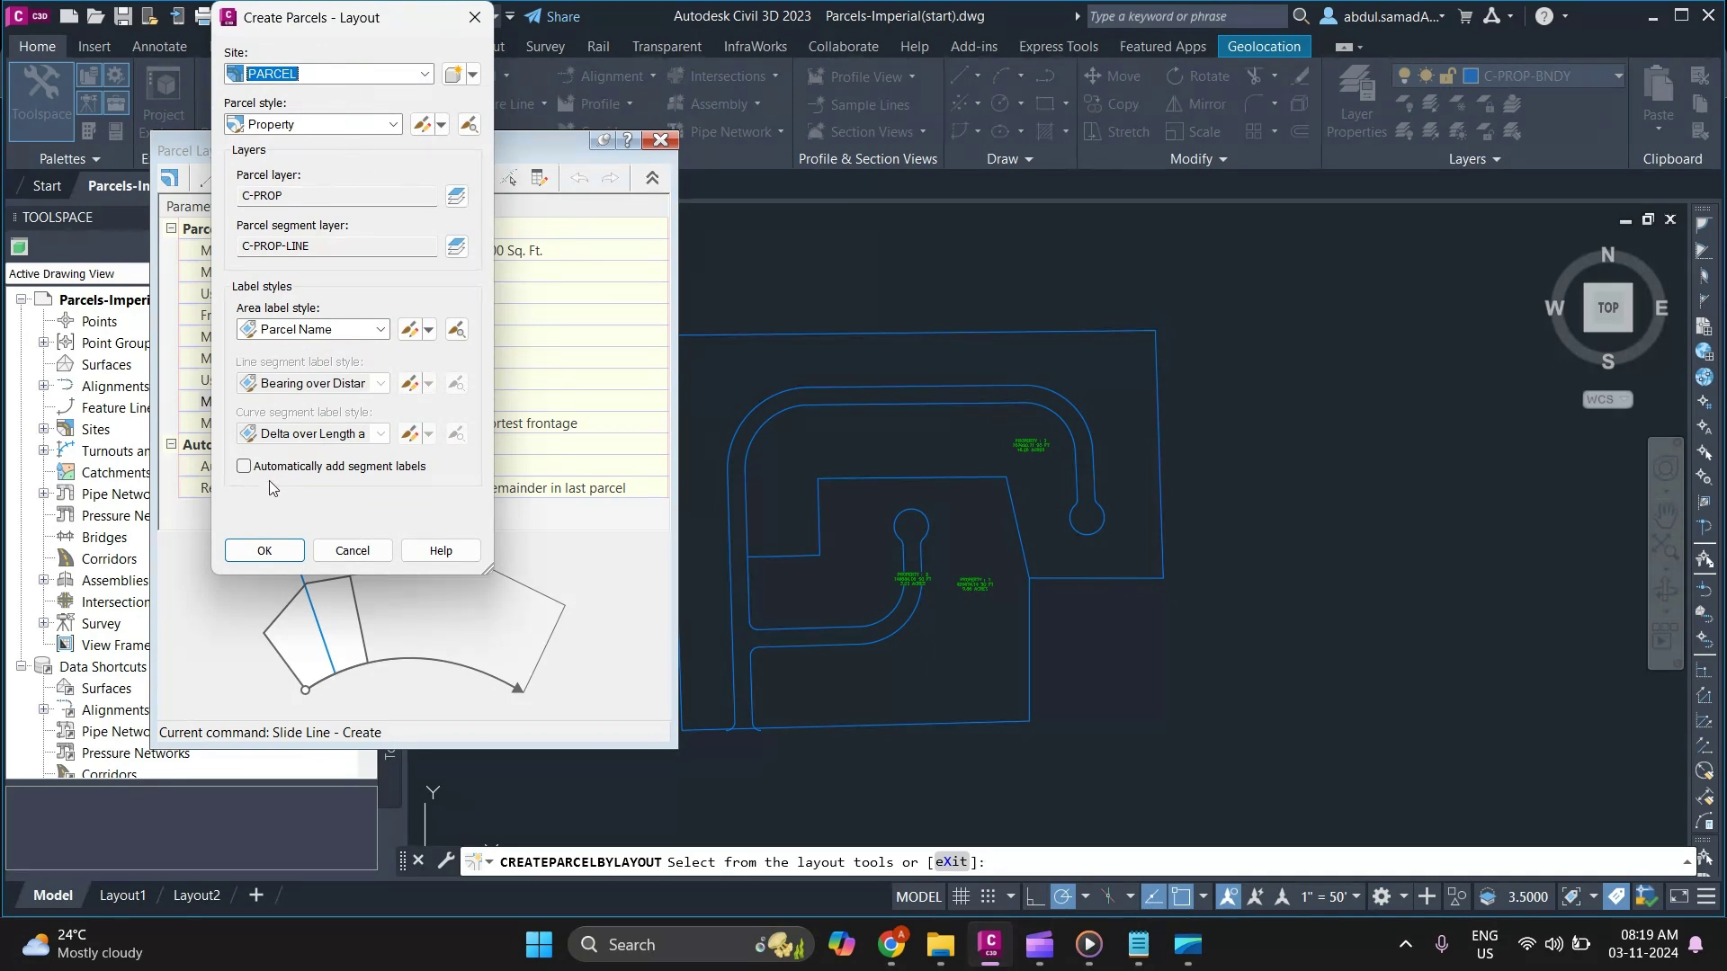
{"action": "left_click", "coordinate": [379, 329]}
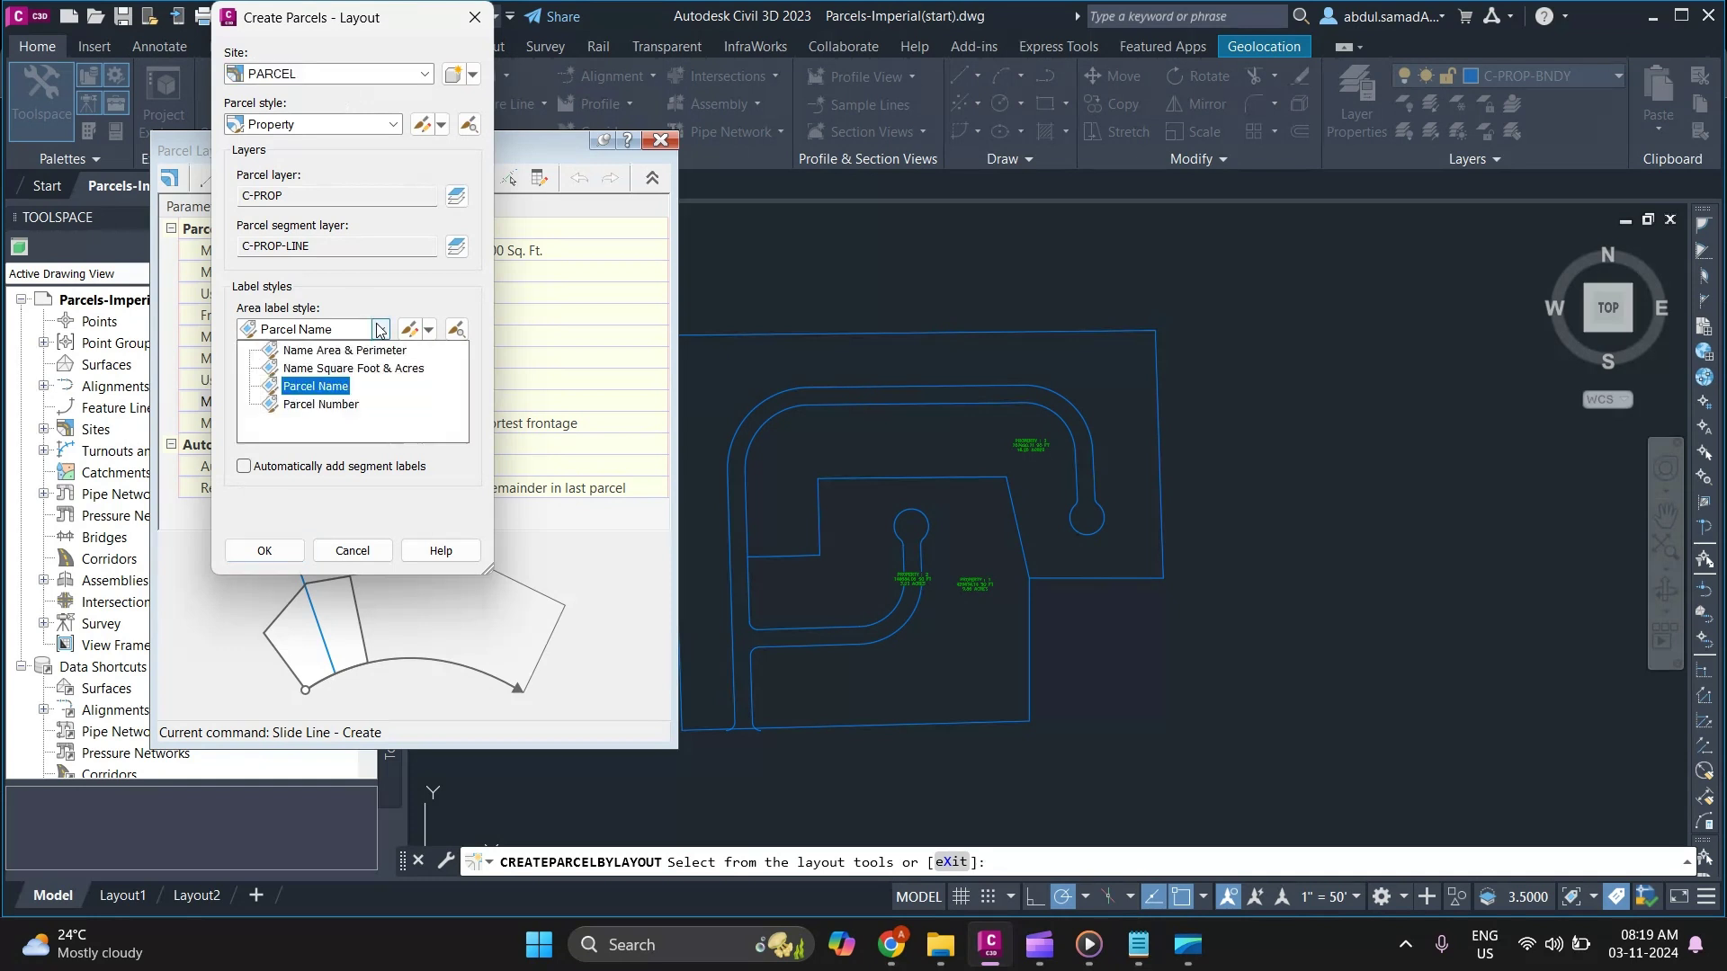
{"action": "left_click", "coordinate": [349, 369]}
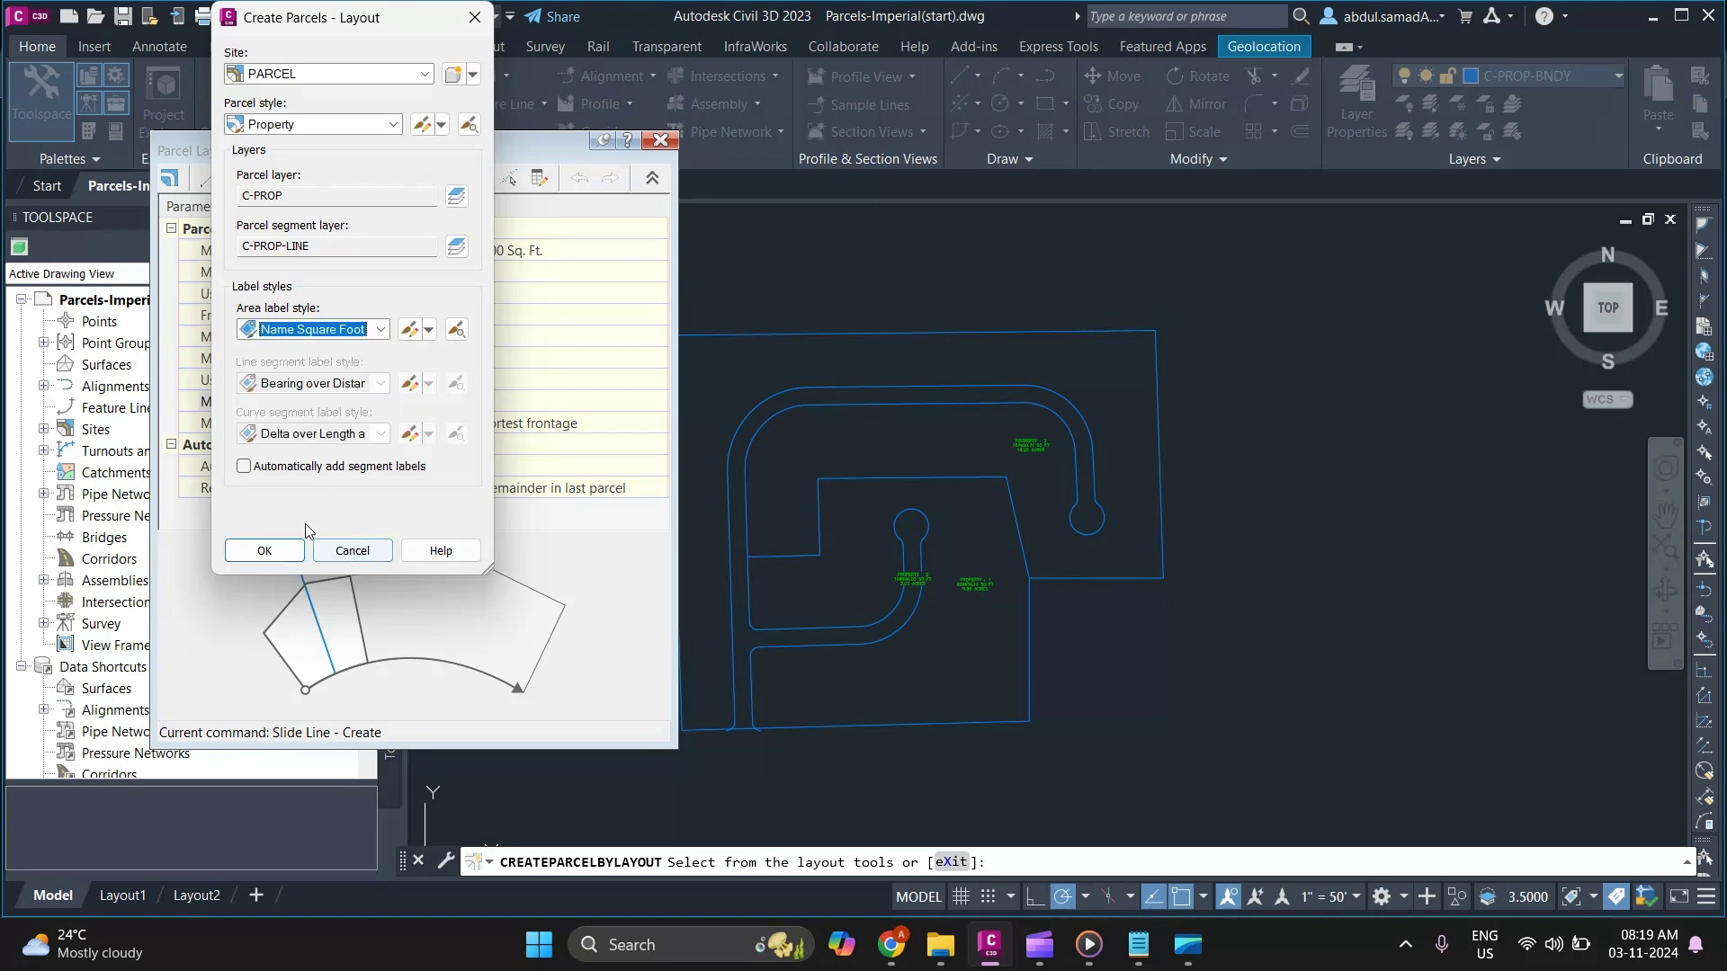
{"action": "left_click", "coordinate": [264, 550]}
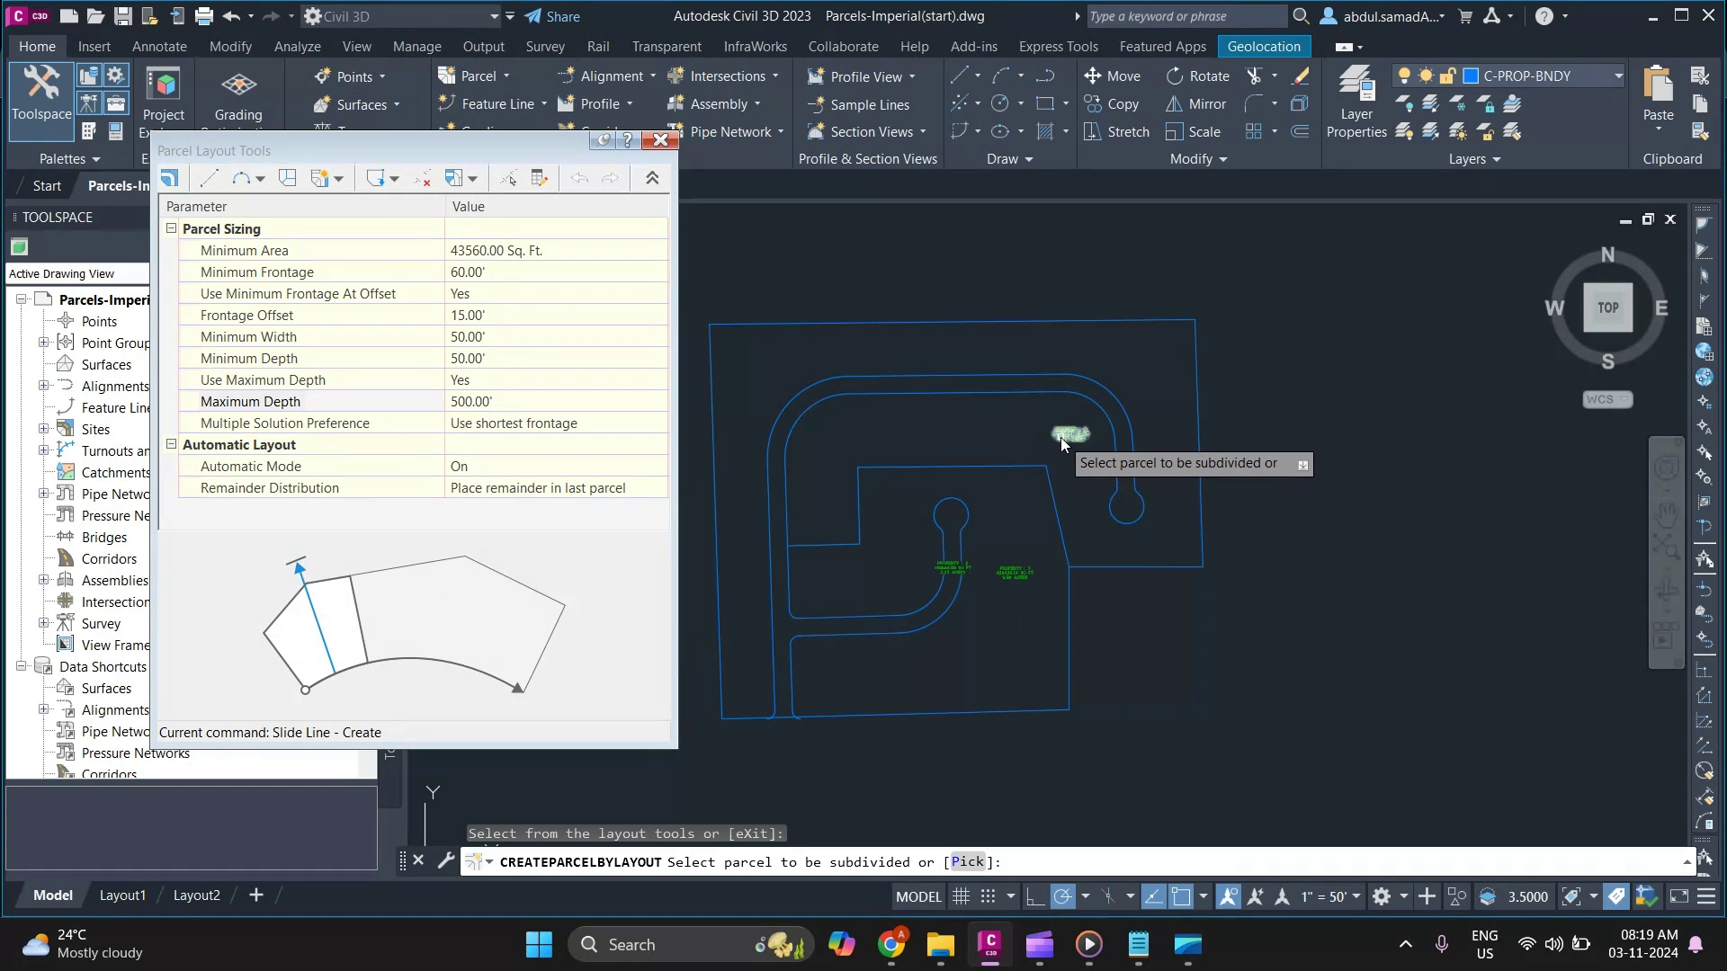
Step: Slide-line the outer parcel along the lower-left road frontage and accept the 43560 sq ft lots
{"action": "scroll", "coordinate": [1060, 437], "scroll_direction": "up", "scroll_amount": 4}
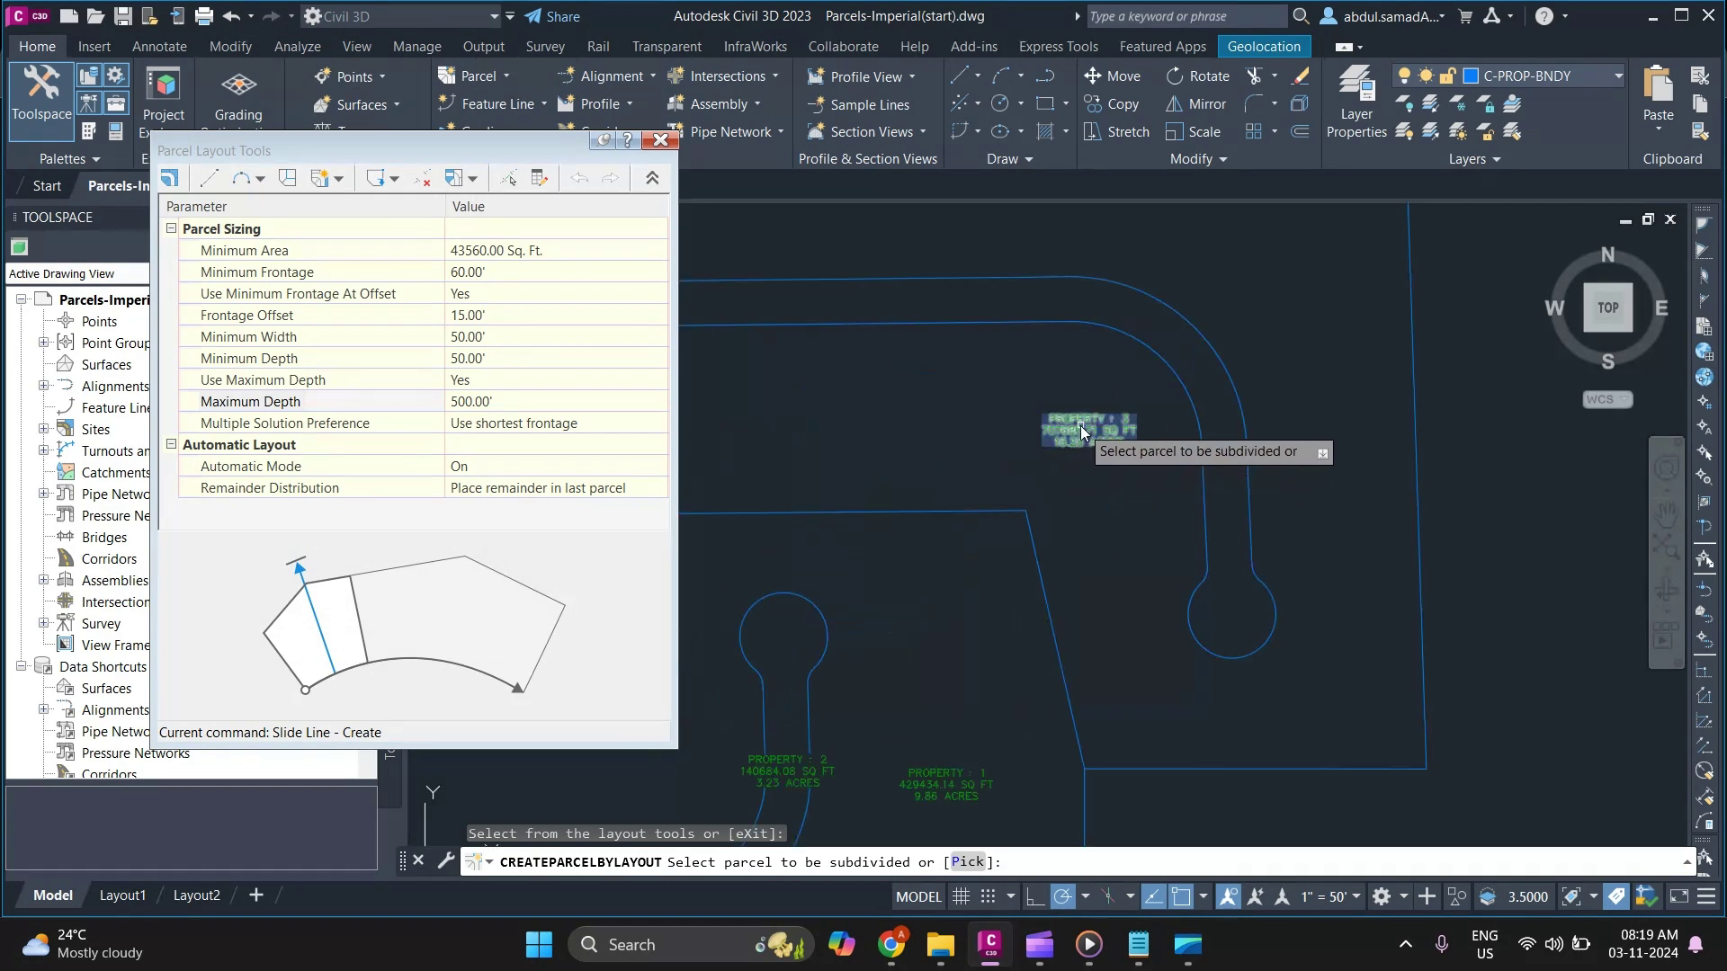
{"action": "left_click", "coordinate": [1078, 426]}
{"action": "scroll", "coordinate": [1094, 403], "scroll_direction": "down", "scroll_amount": 2}
{"action": "scroll", "coordinate": [1094, 403], "scroll_direction": "down", "scroll_amount": 3}
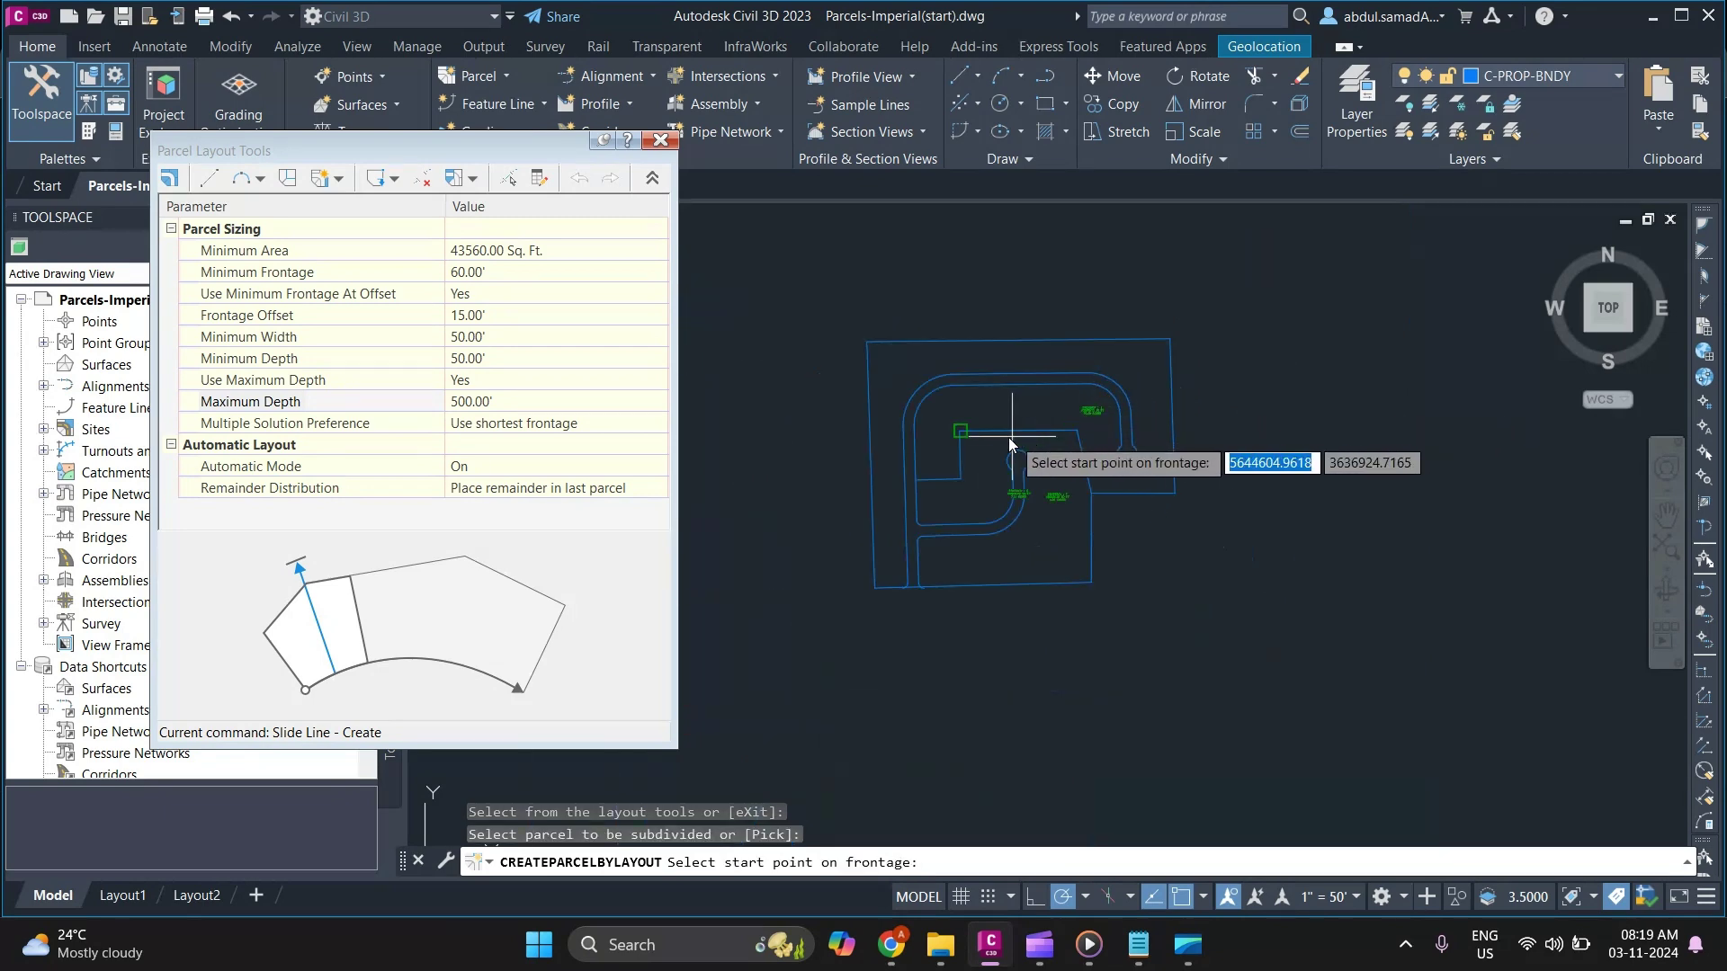
{"action": "scroll", "coordinate": [917, 455], "scroll_direction": "up", "scroll_amount": 4}
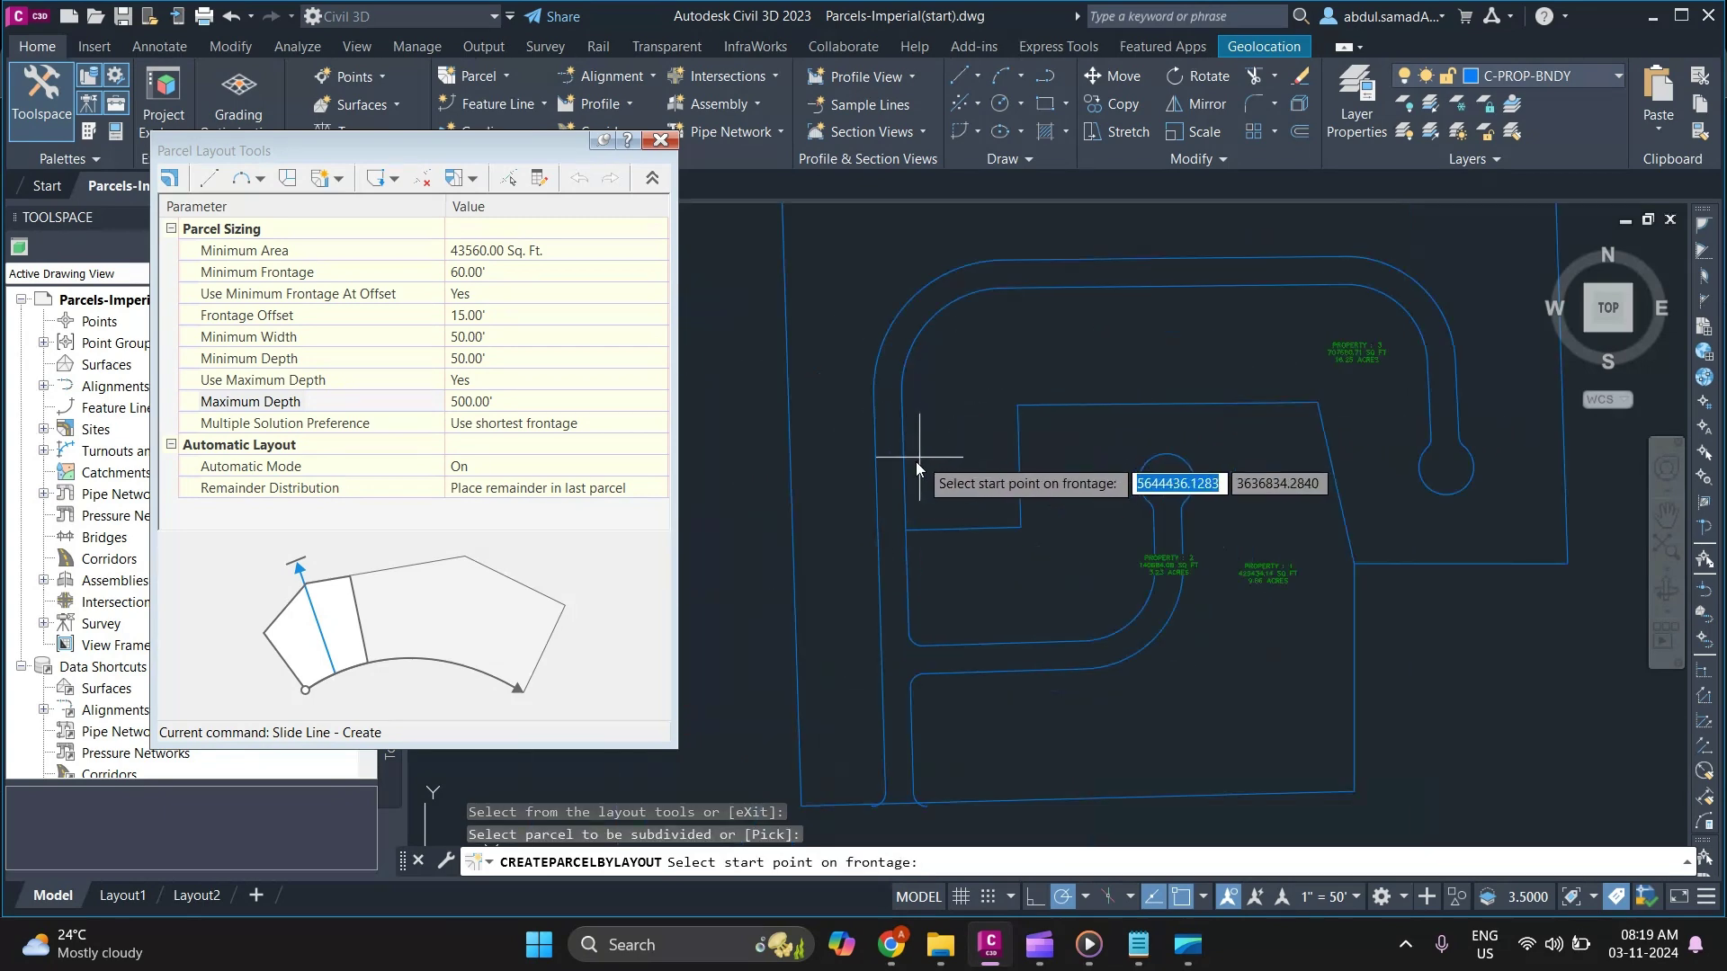
{"action": "left_click", "coordinate": [885, 791]}
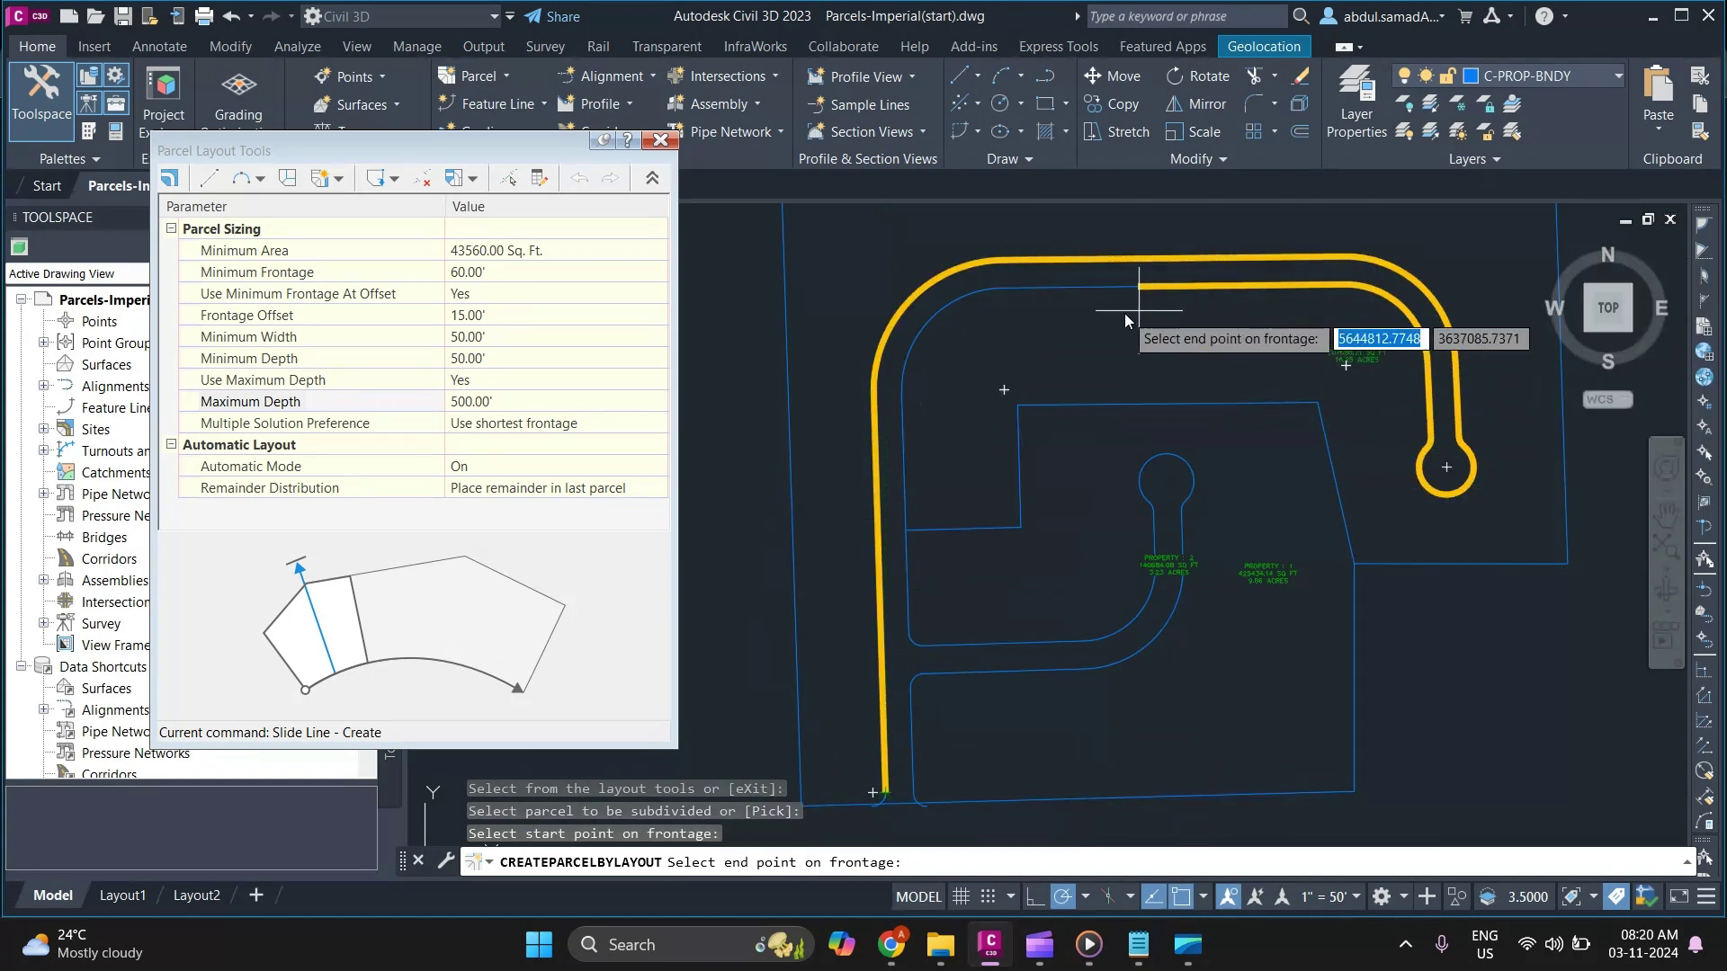
{"action": "left_click", "coordinate": [906, 530]}
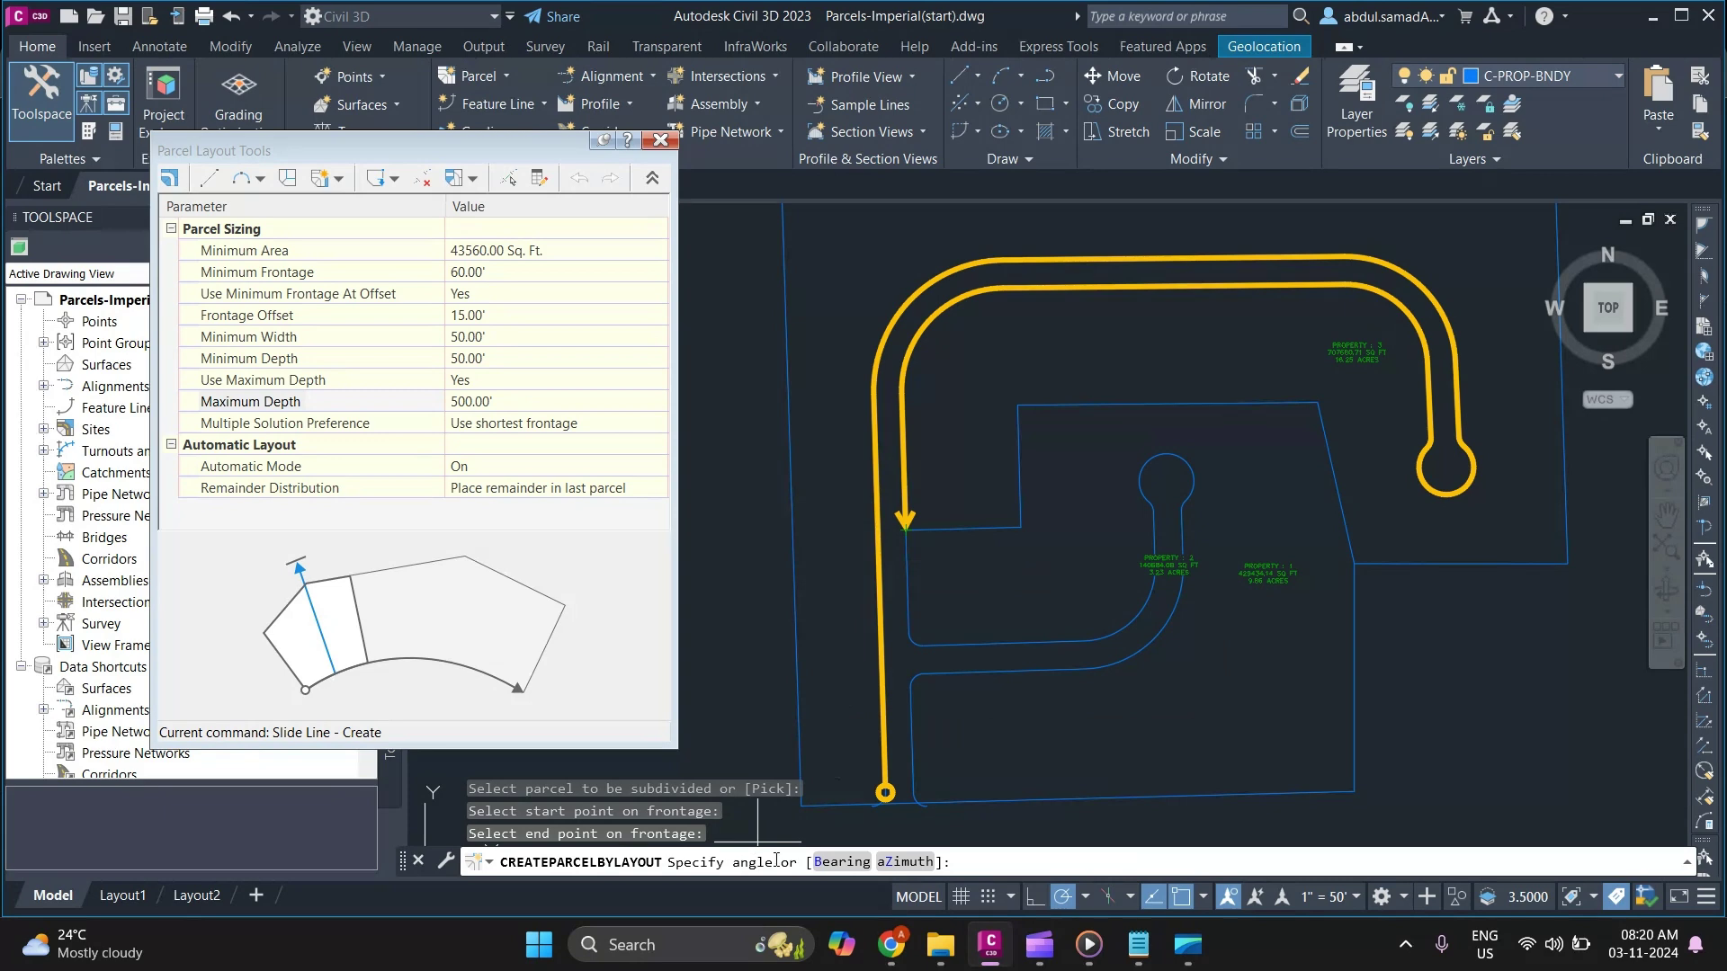
{"action": "left_click", "coordinate": [954, 510]}
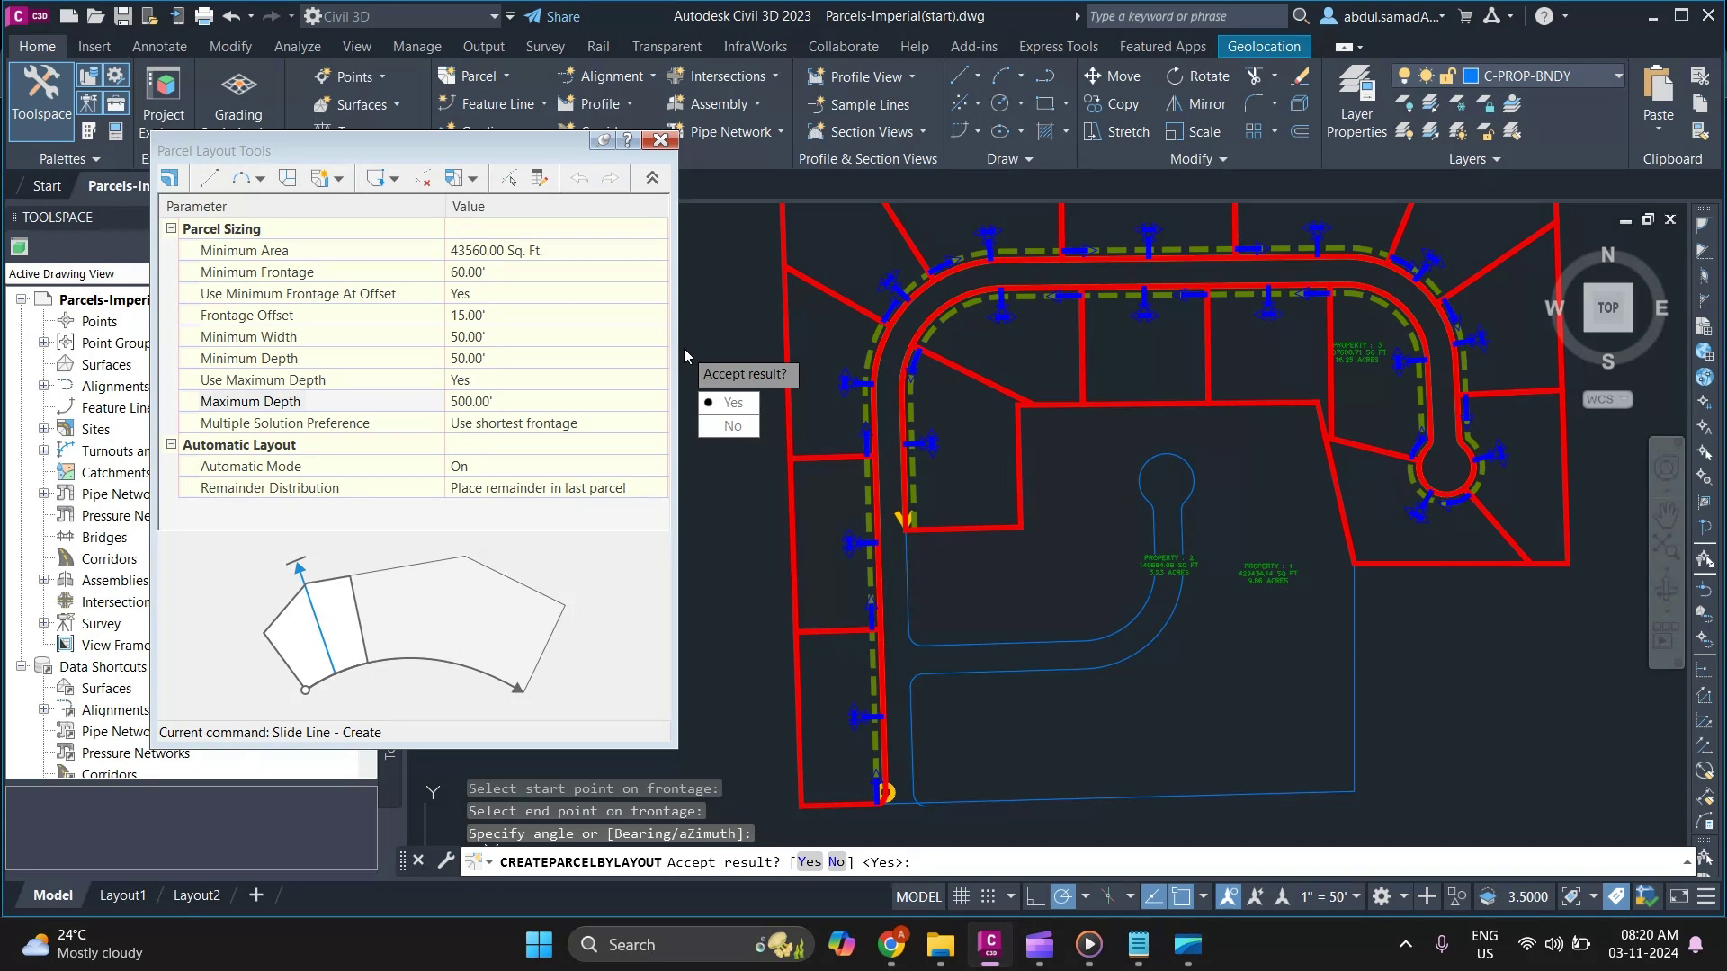
{"action": "key", "text": "Return"}
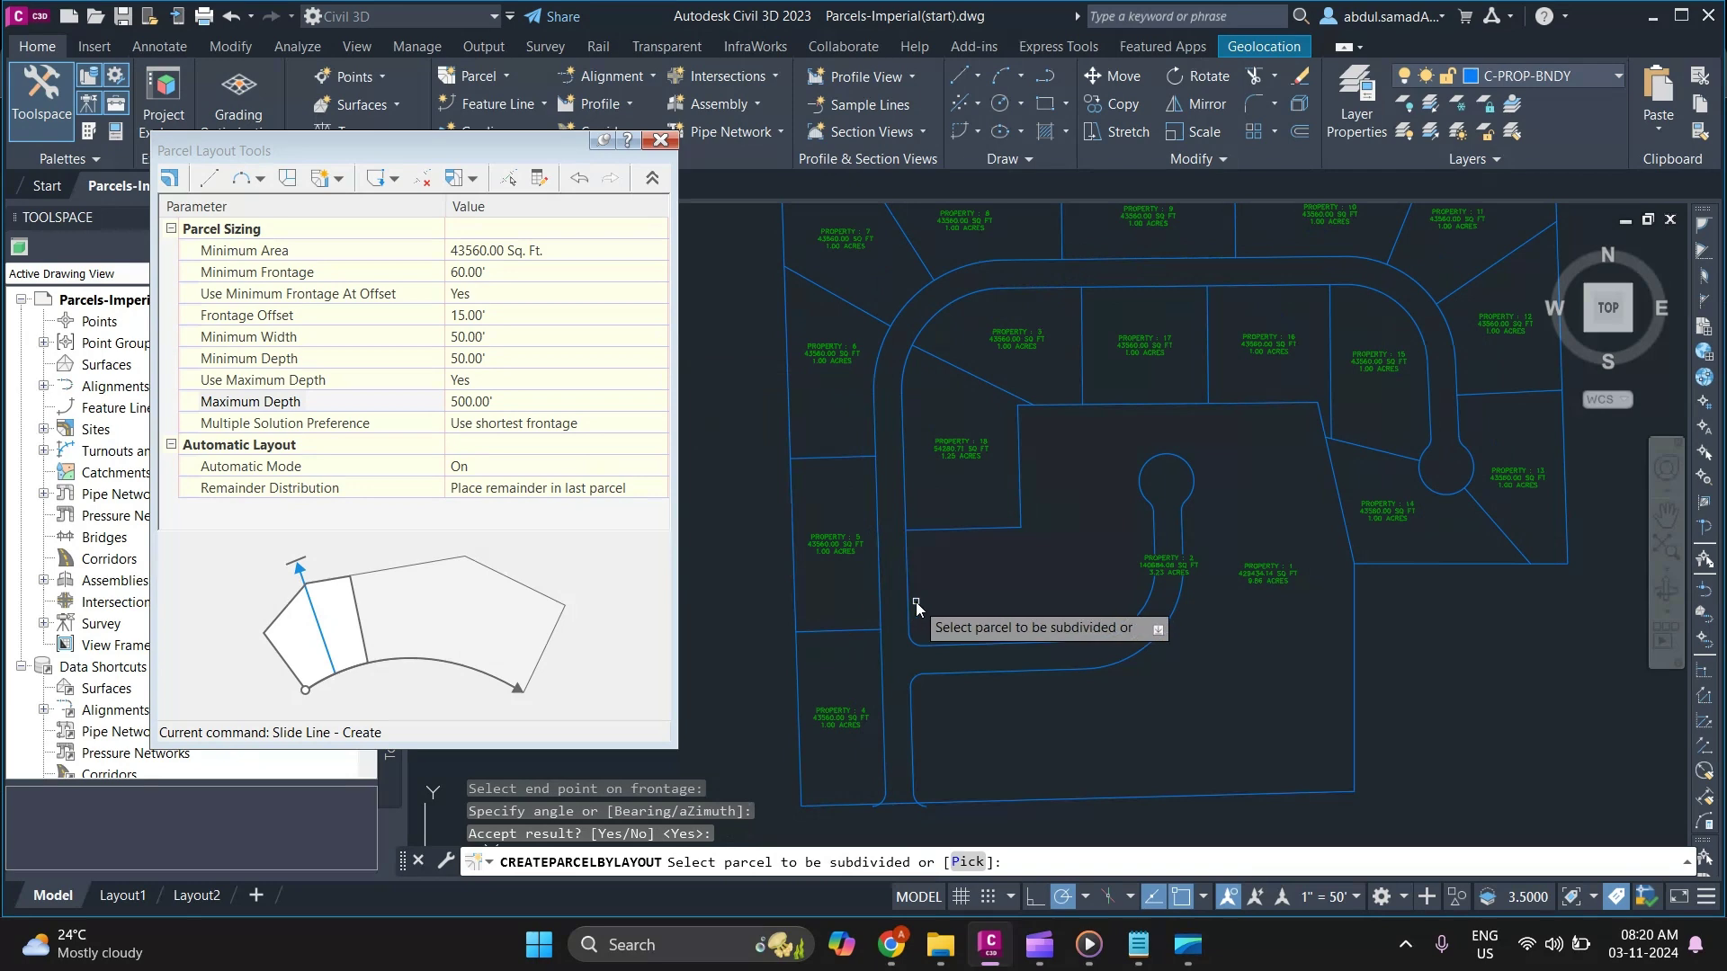
{"action": "scroll", "coordinate": [916, 601], "scroll_direction": "down", "scroll_amount": 2}
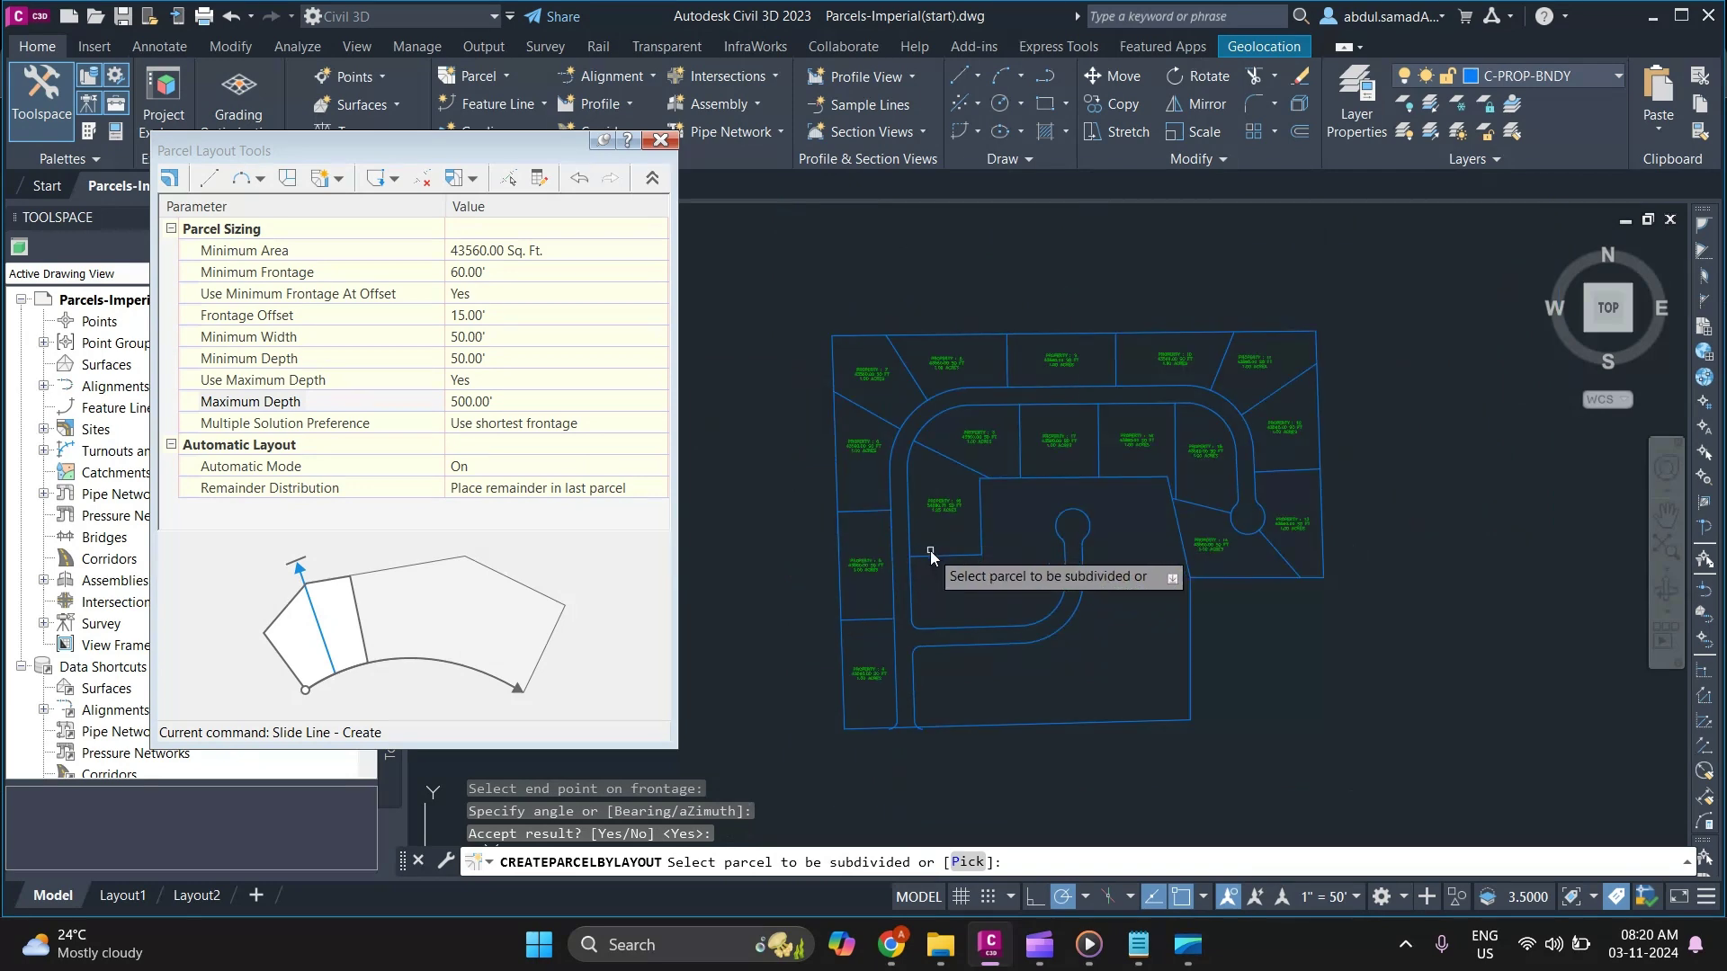
{"action": "scroll", "coordinate": [1006, 581], "scroll_direction": "up", "scroll_amount": 2}
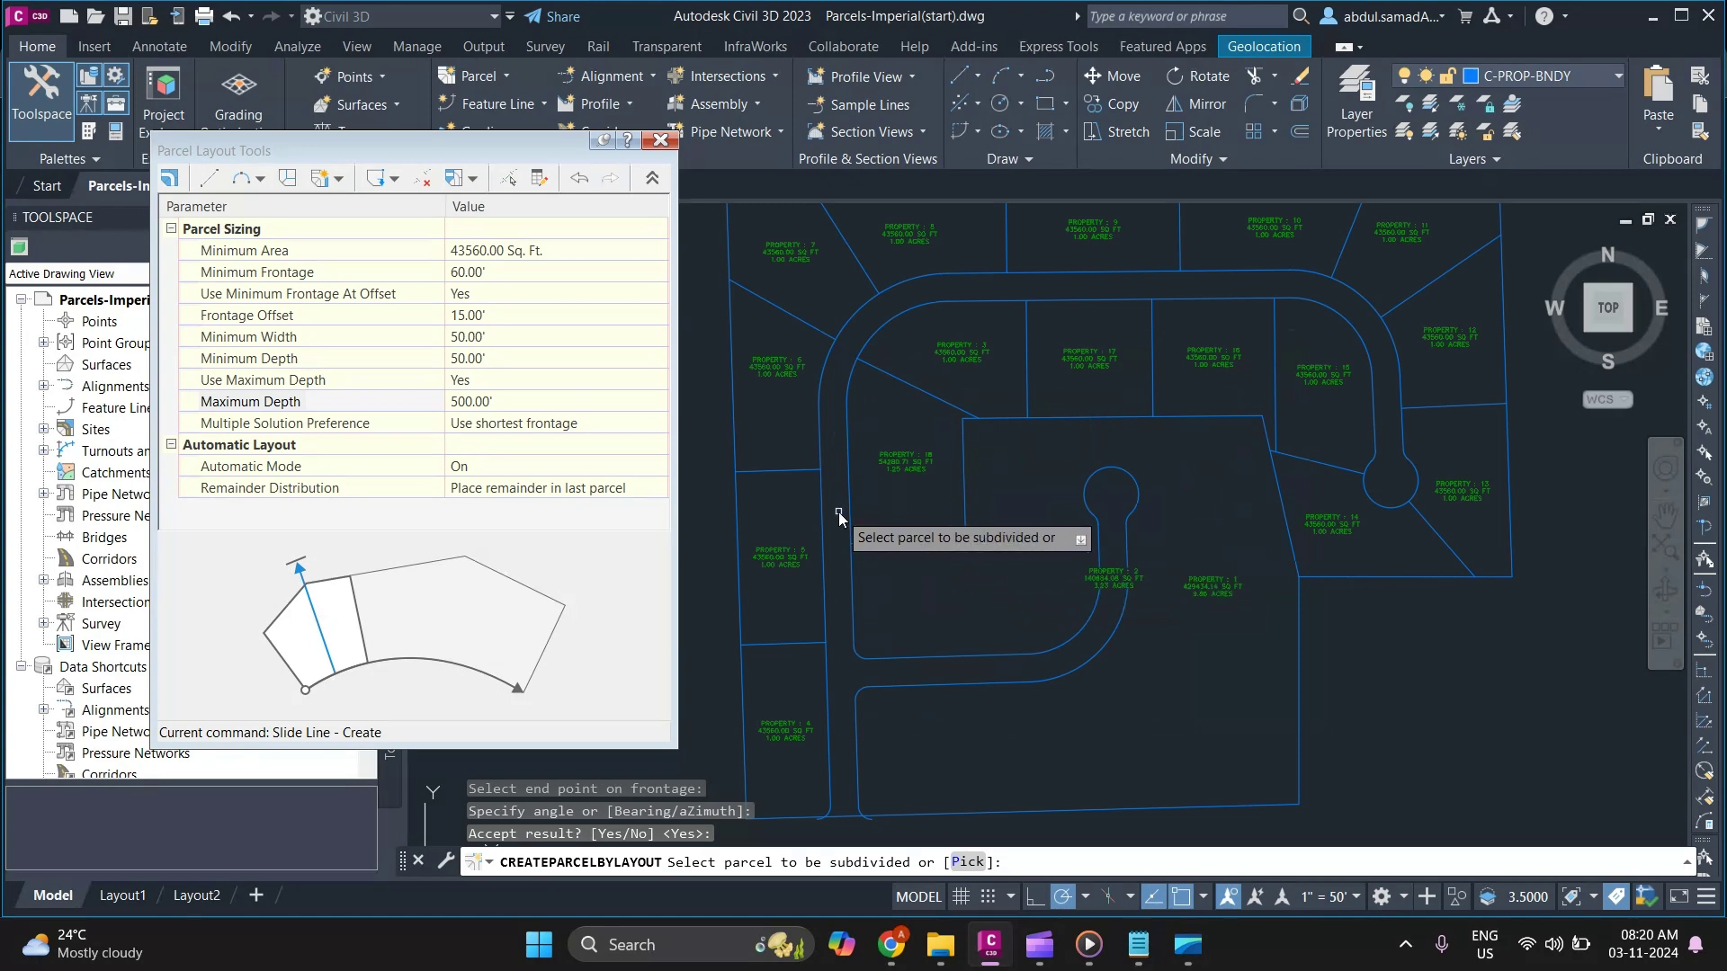
Step: Change the Minimum Area to 35000 sq ft and restart Slide Line - Create
{"action": "left_click", "coordinate": [490, 250]}
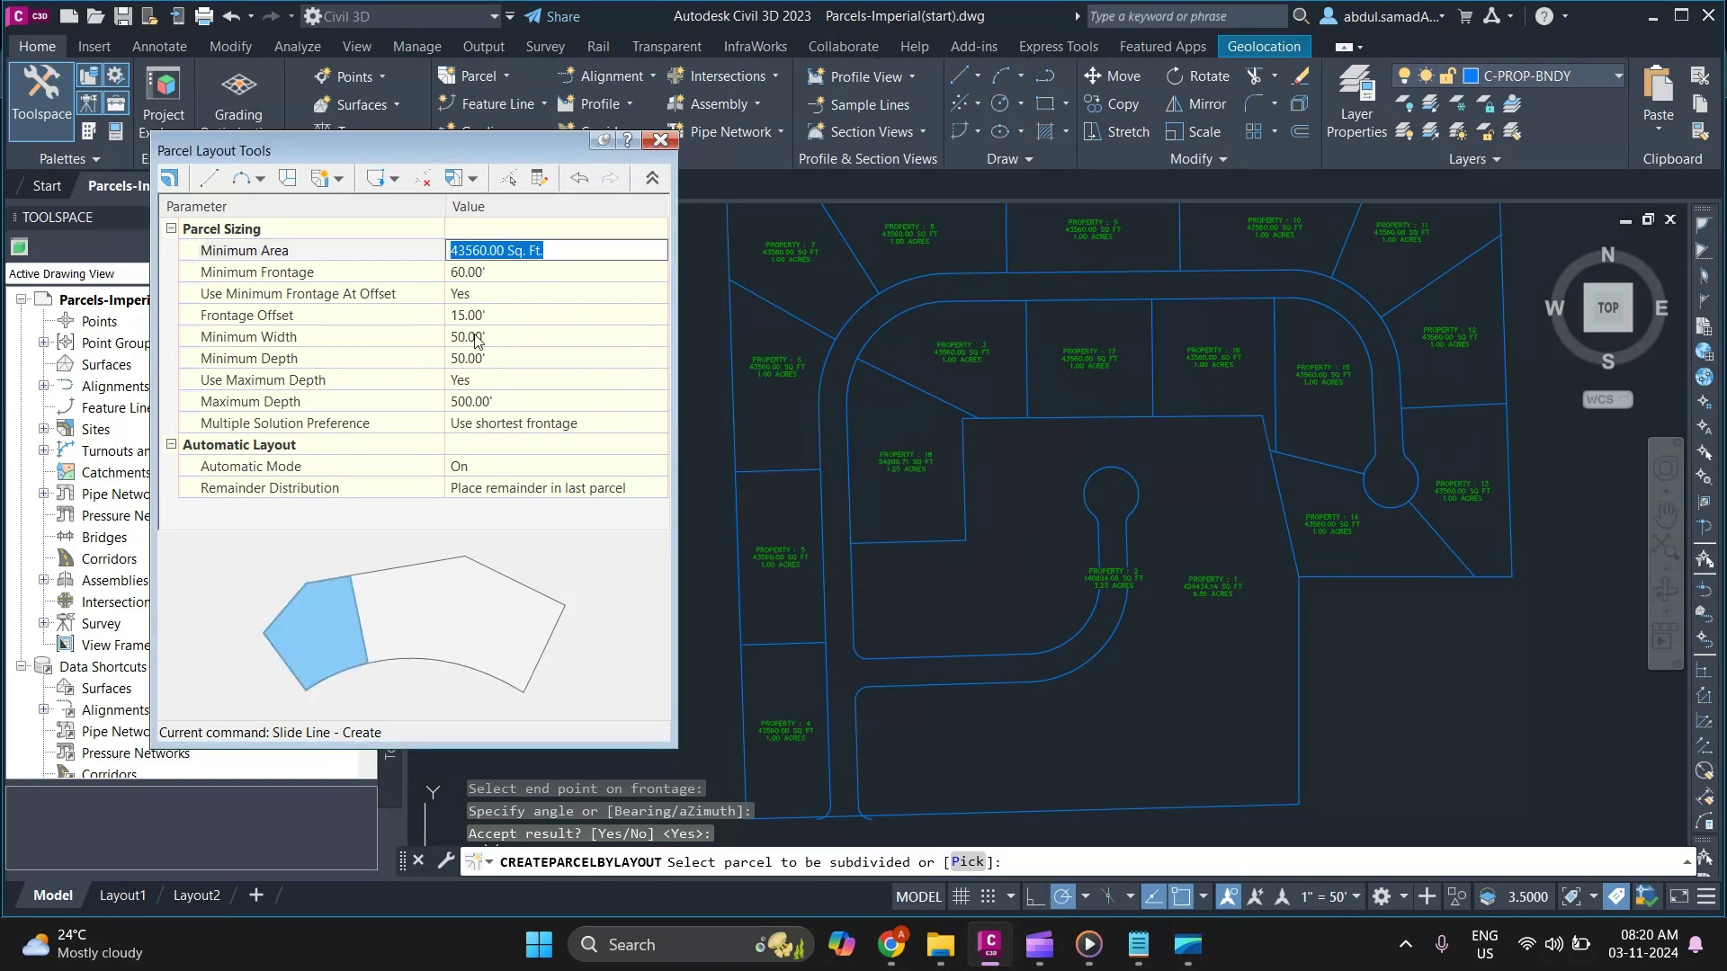
{"action": "type", "text": "35000"}
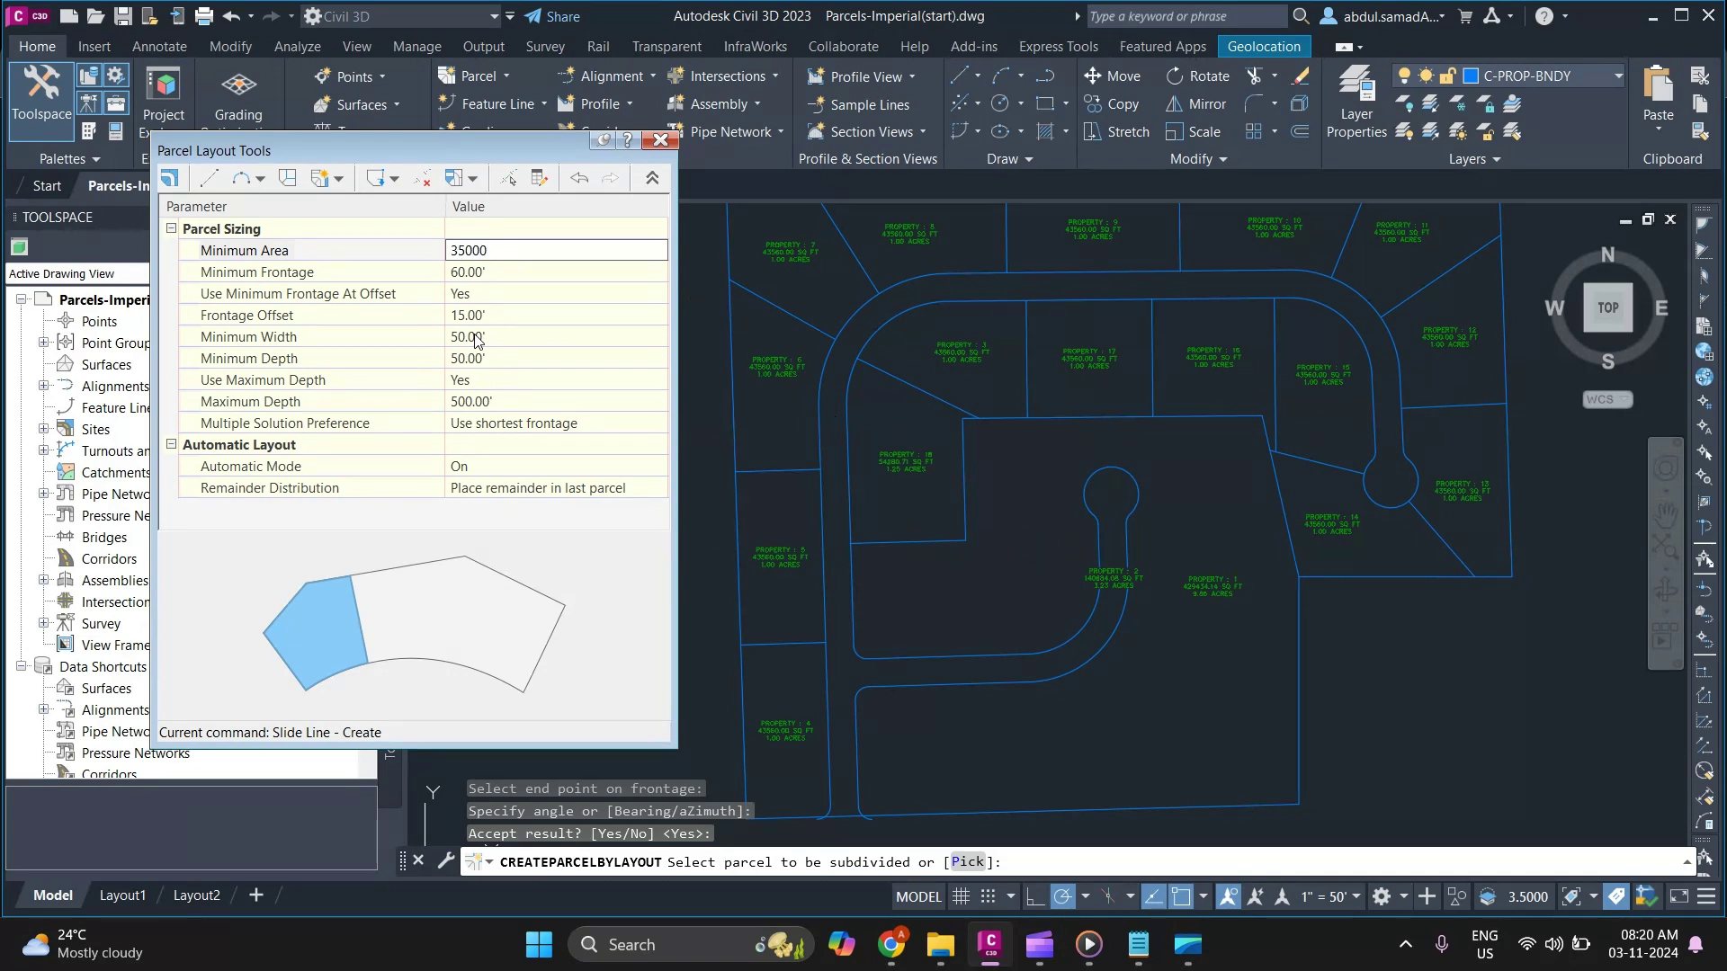
{"action": "key", "text": "Return"}
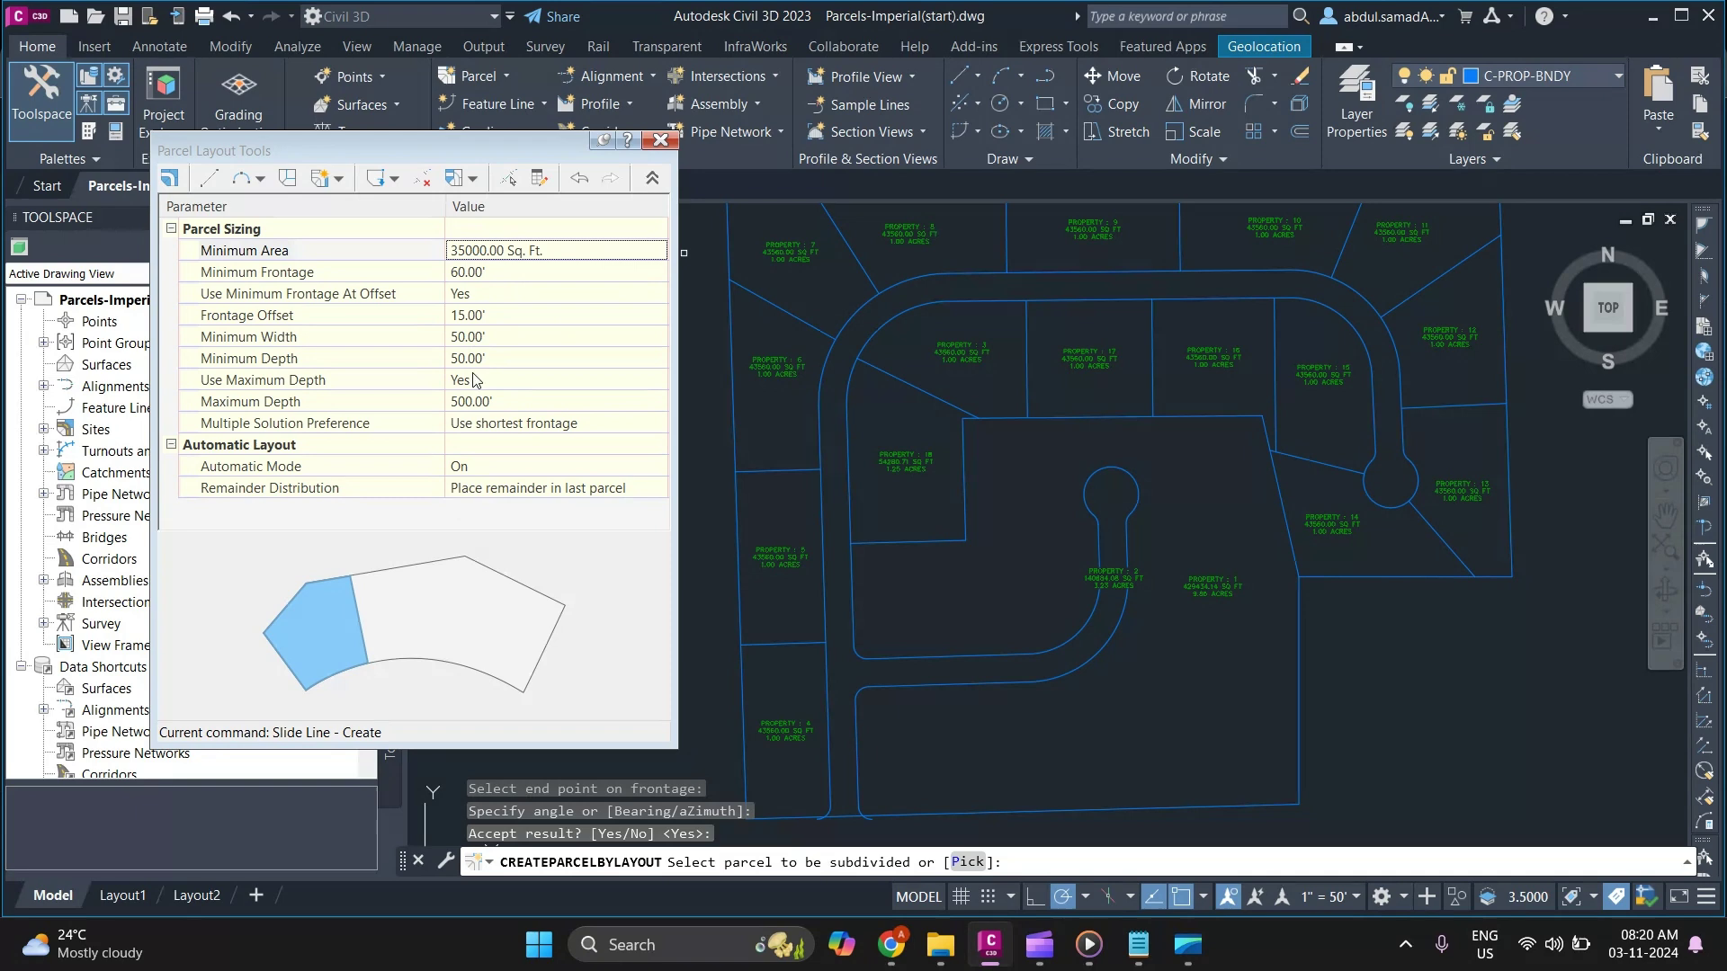
{"action": "left_click", "coordinate": [395, 178]}
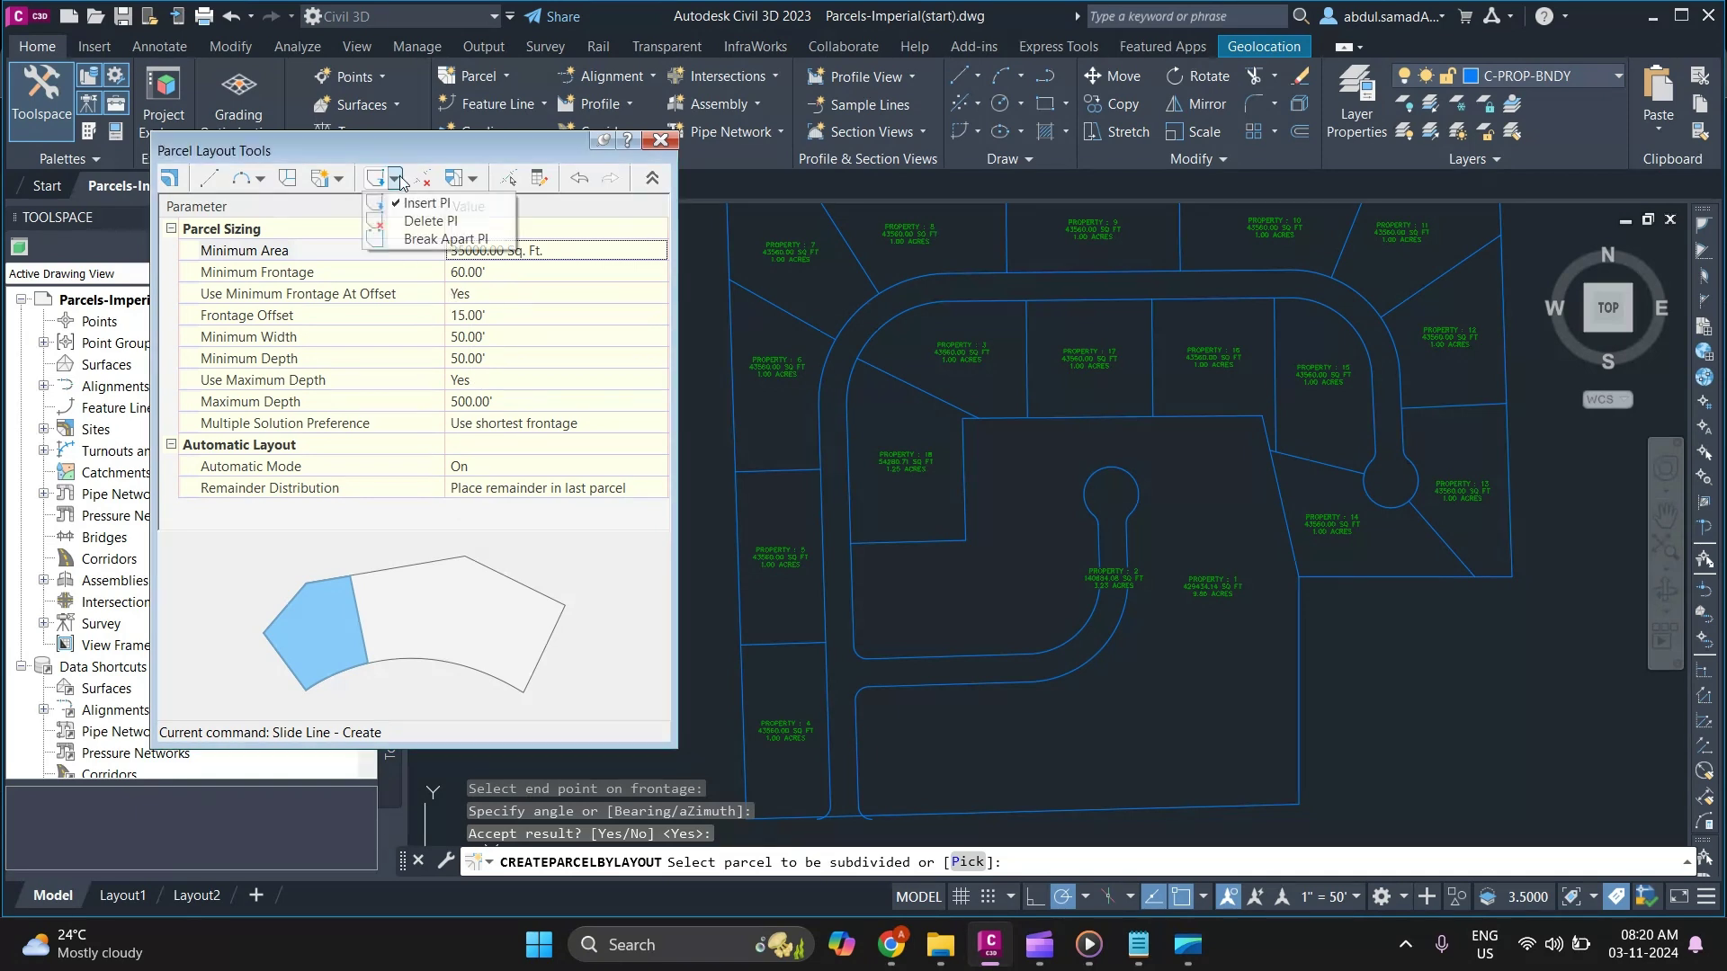
{"action": "left_click", "coordinate": [352, 183]}
{"action": "left_click", "coordinate": [339, 178]}
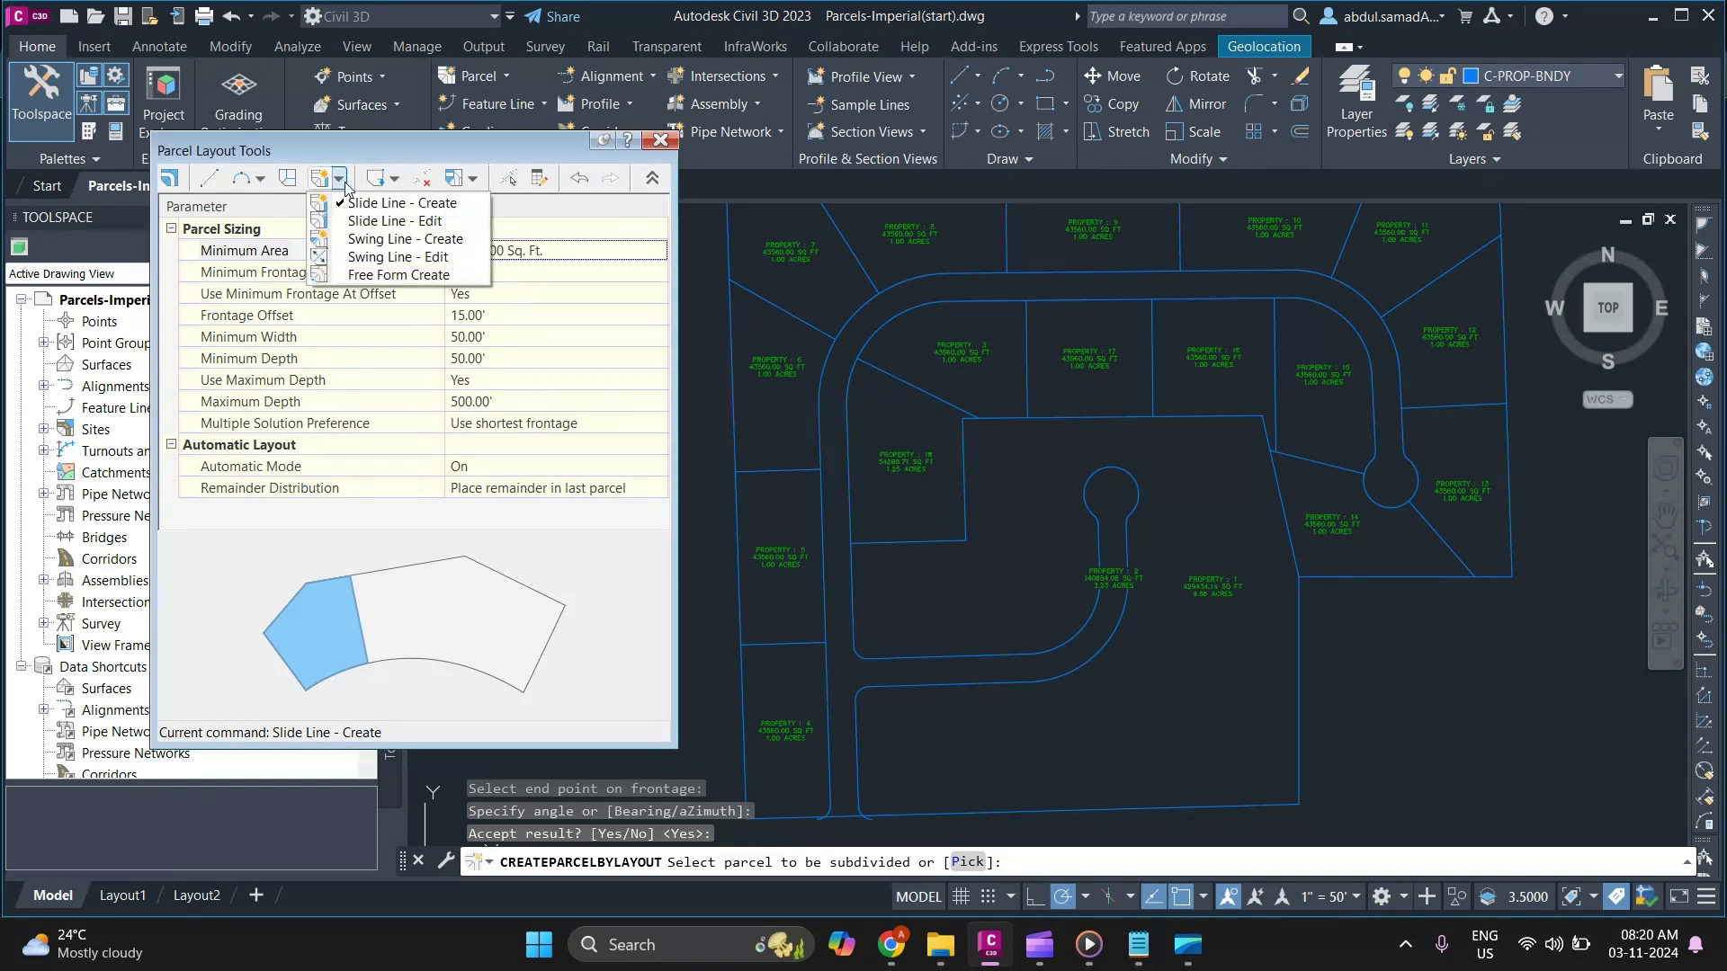
{"action": "left_click", "coordinate": [402, 203]}
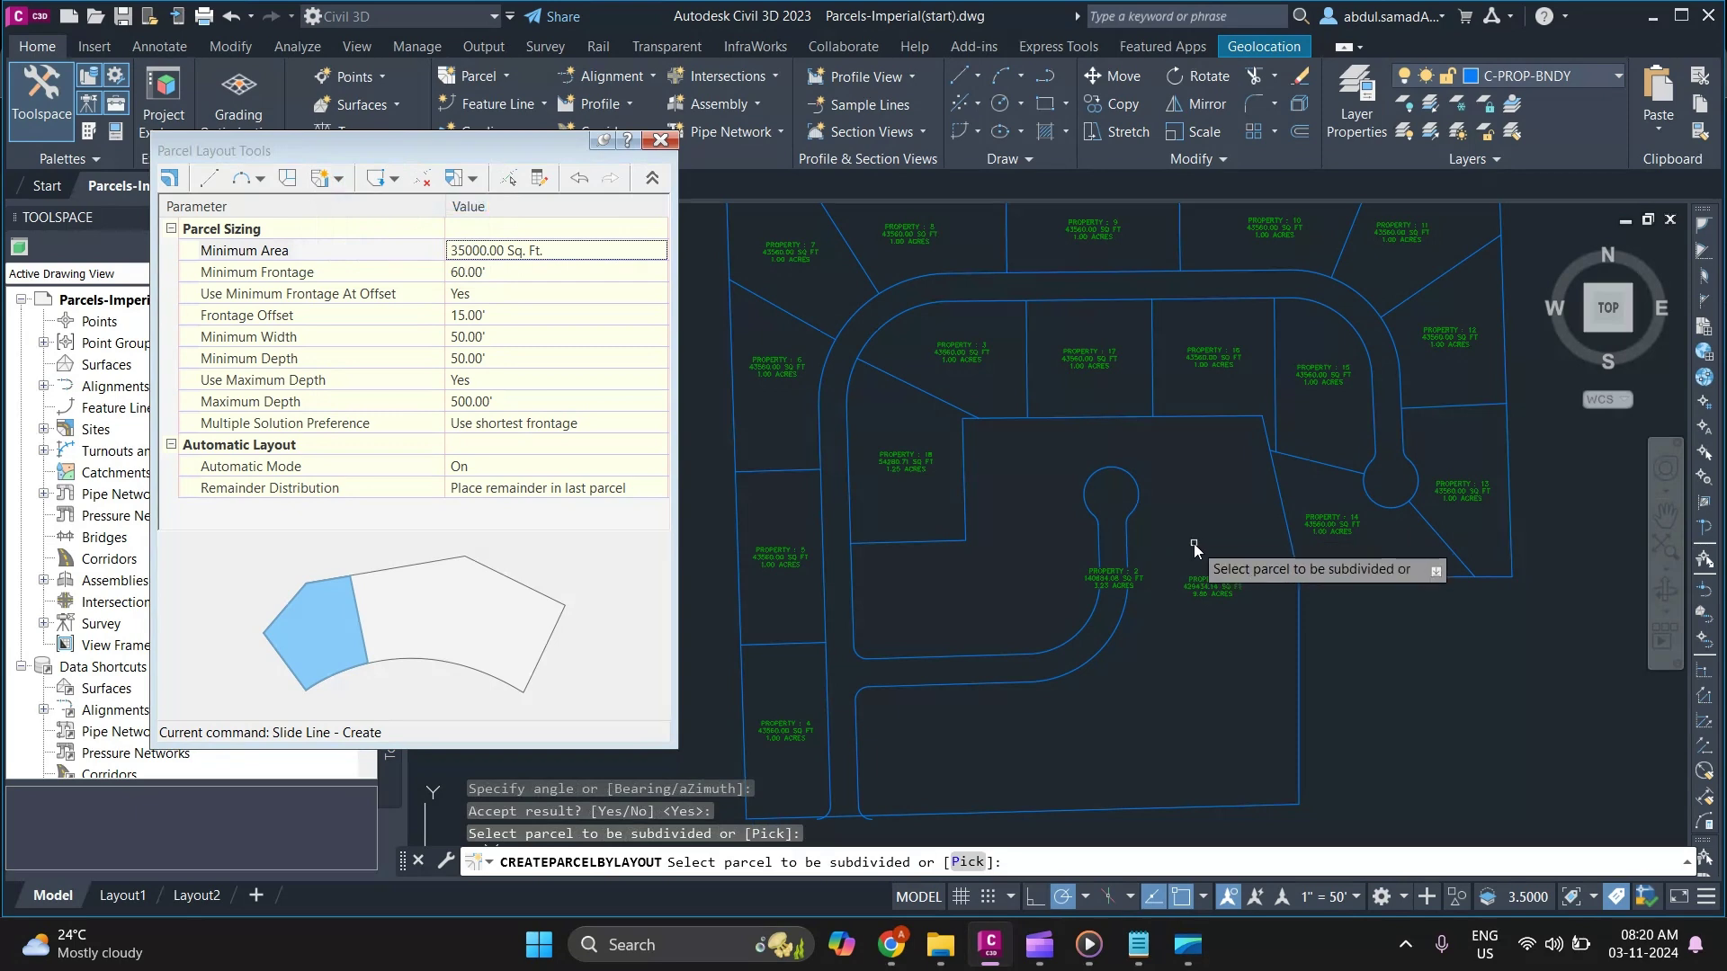
Step: Try subdividing cul-de-sac parcel PROPERTY 2, exiting when no layout solution is found
{"action": "scroll", "coordinate": [1142, 597], "scroll_direction": "up", "scroll_amount": 3}
{"action": "scroll", "coordinate": [1137, 546], "scroll_direction": "down", "scroll_amount": 4}
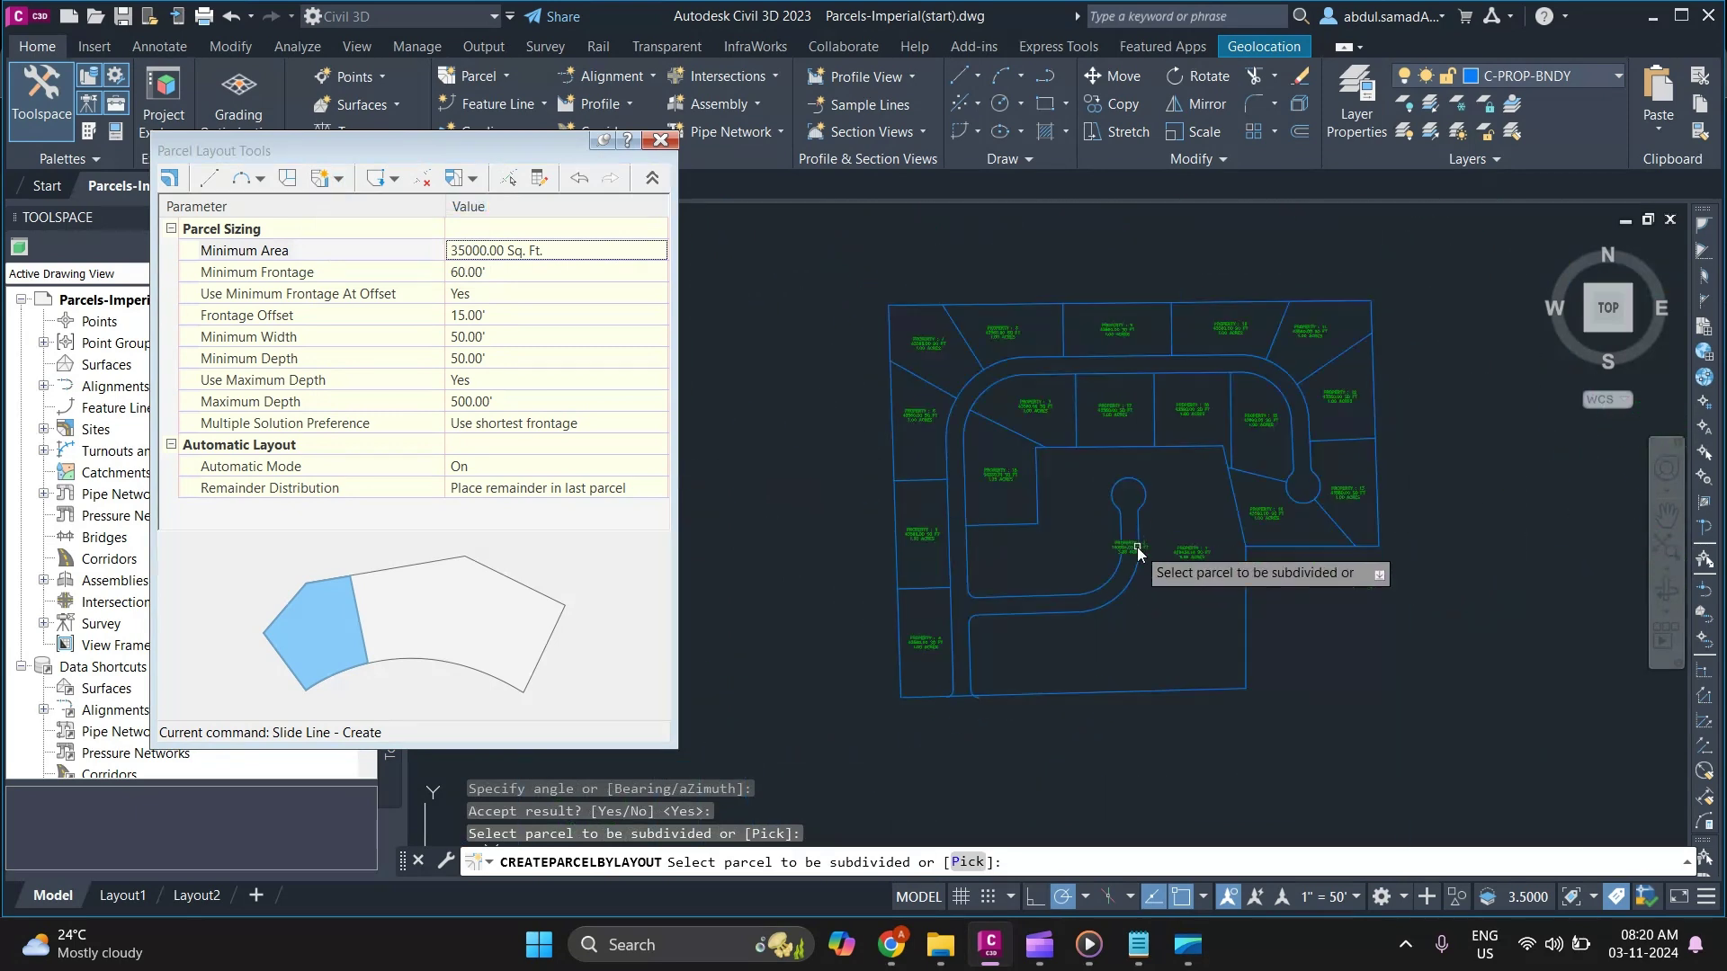
{"action": "scroll", "coordinate": [1131, 555], "scroll_direction": "up", "scroll_amount": 3}
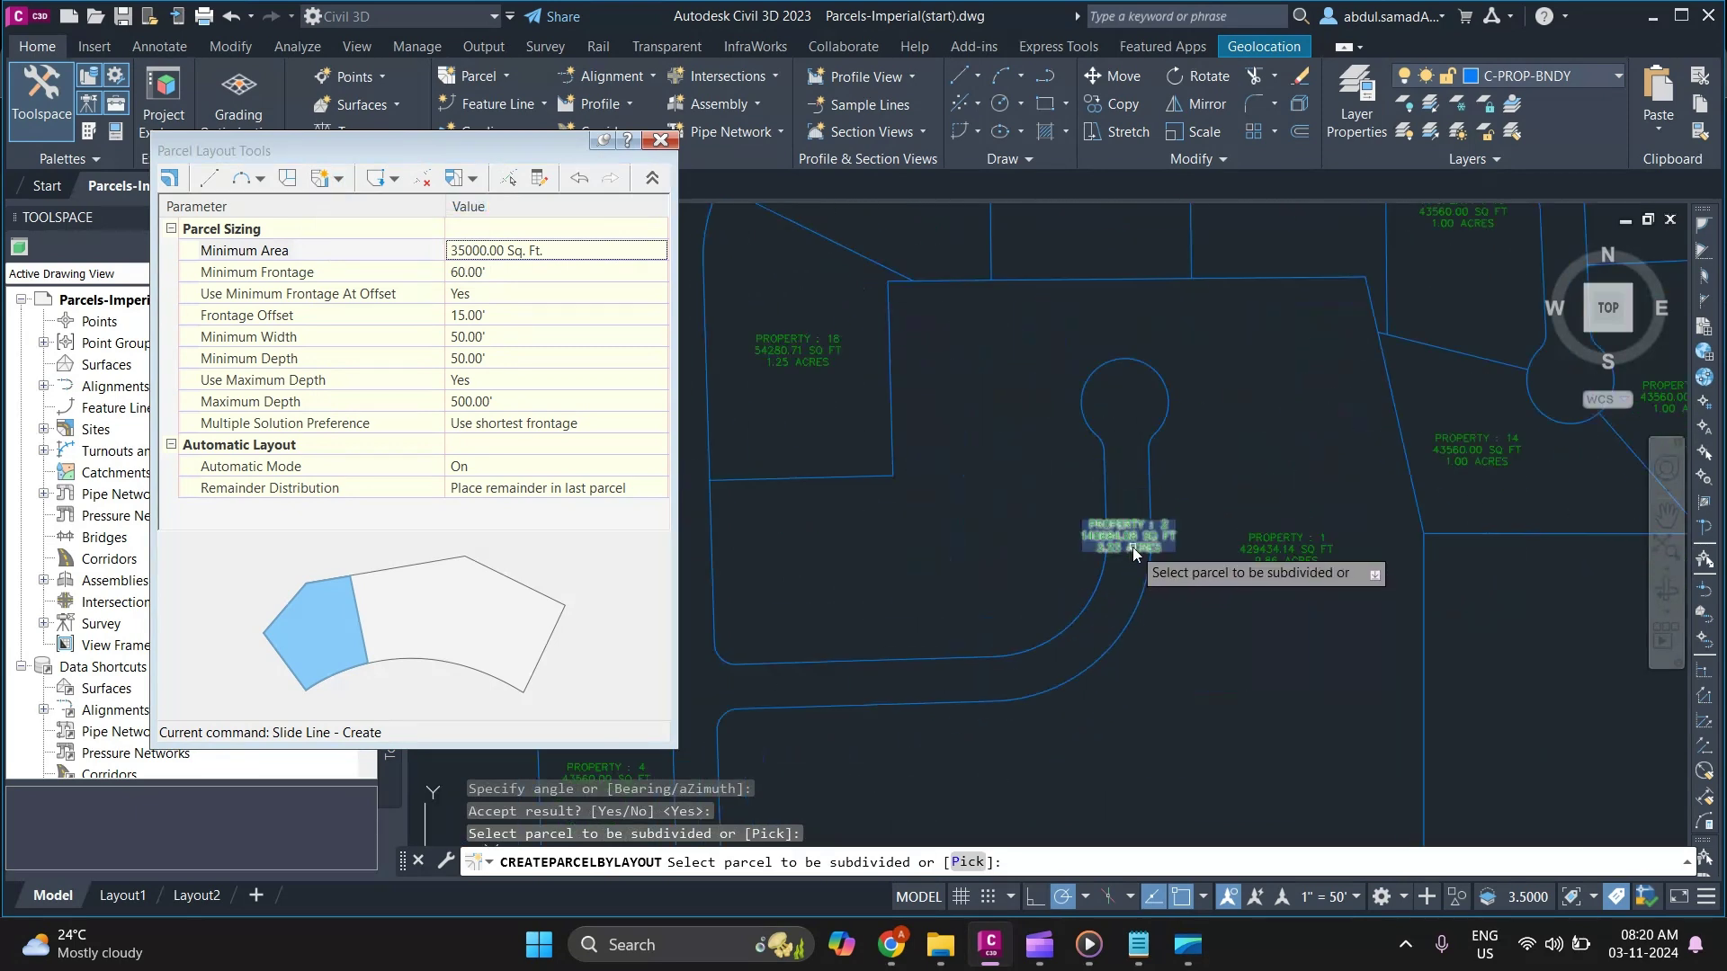
{"action": "left_click", "coordinate": [1132, 546]}
{"action": "scroll", "coordinate": [1135, 541], "scroll_direction": "down", "scroll_amount": 2}
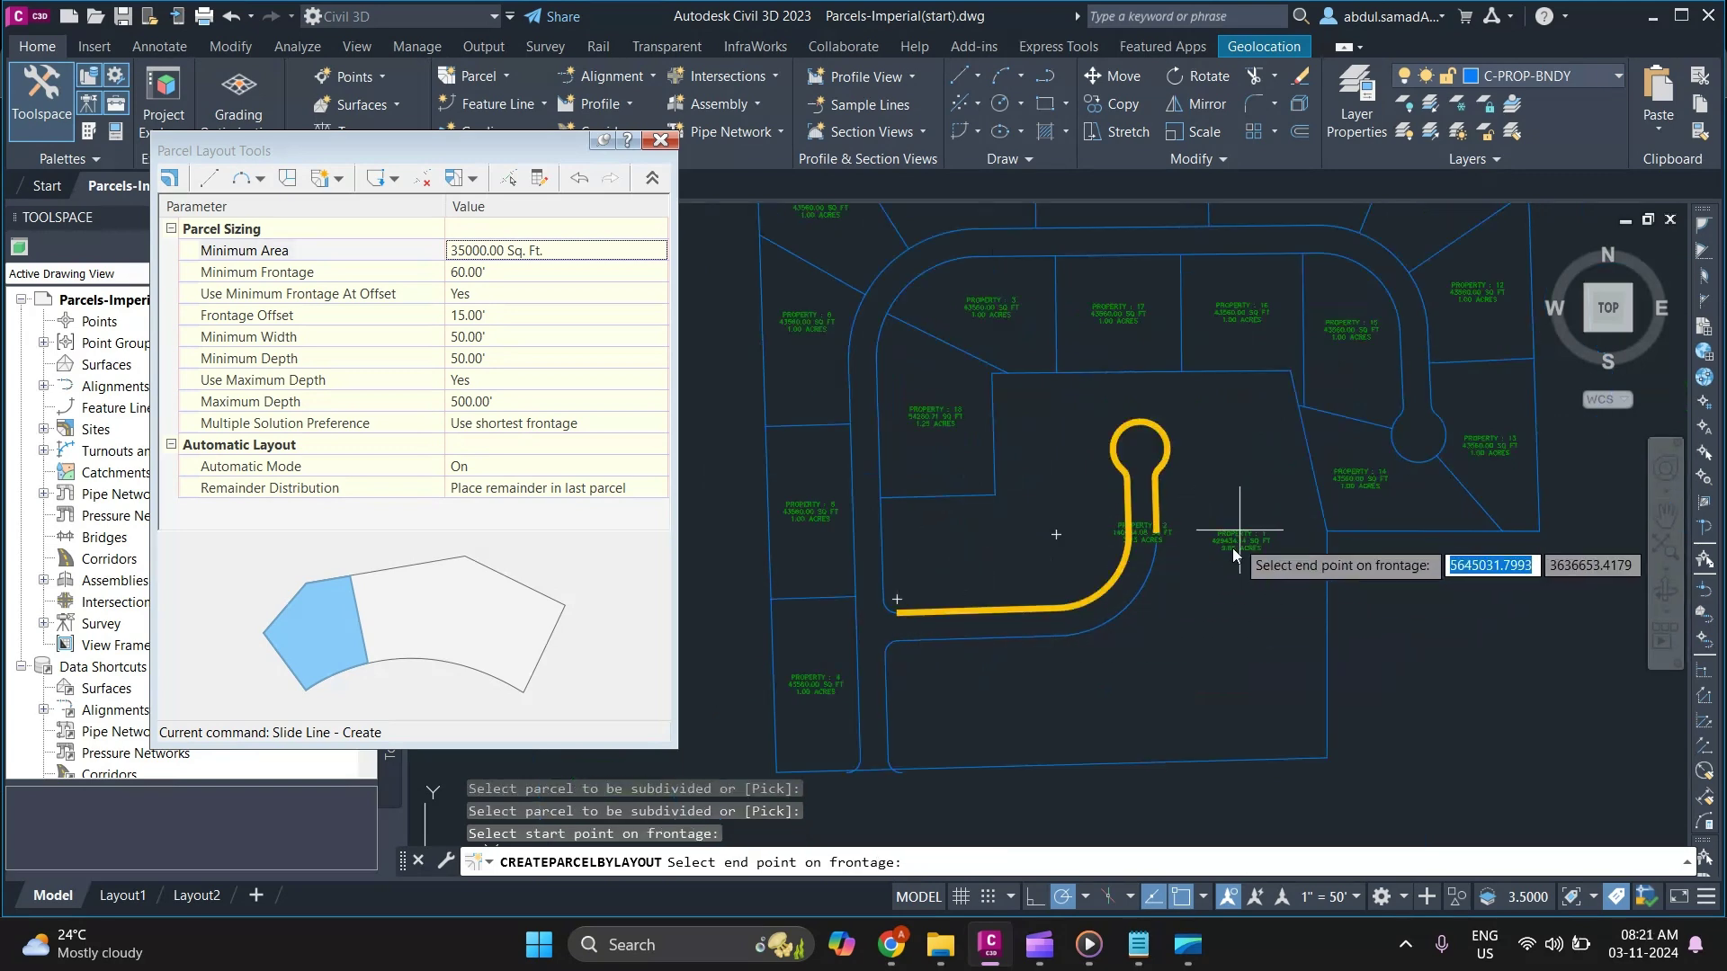
{"action": "left_click", "coordinate": [898, 640]}
{"action": "left_click", "coordinate": [901, 653]}
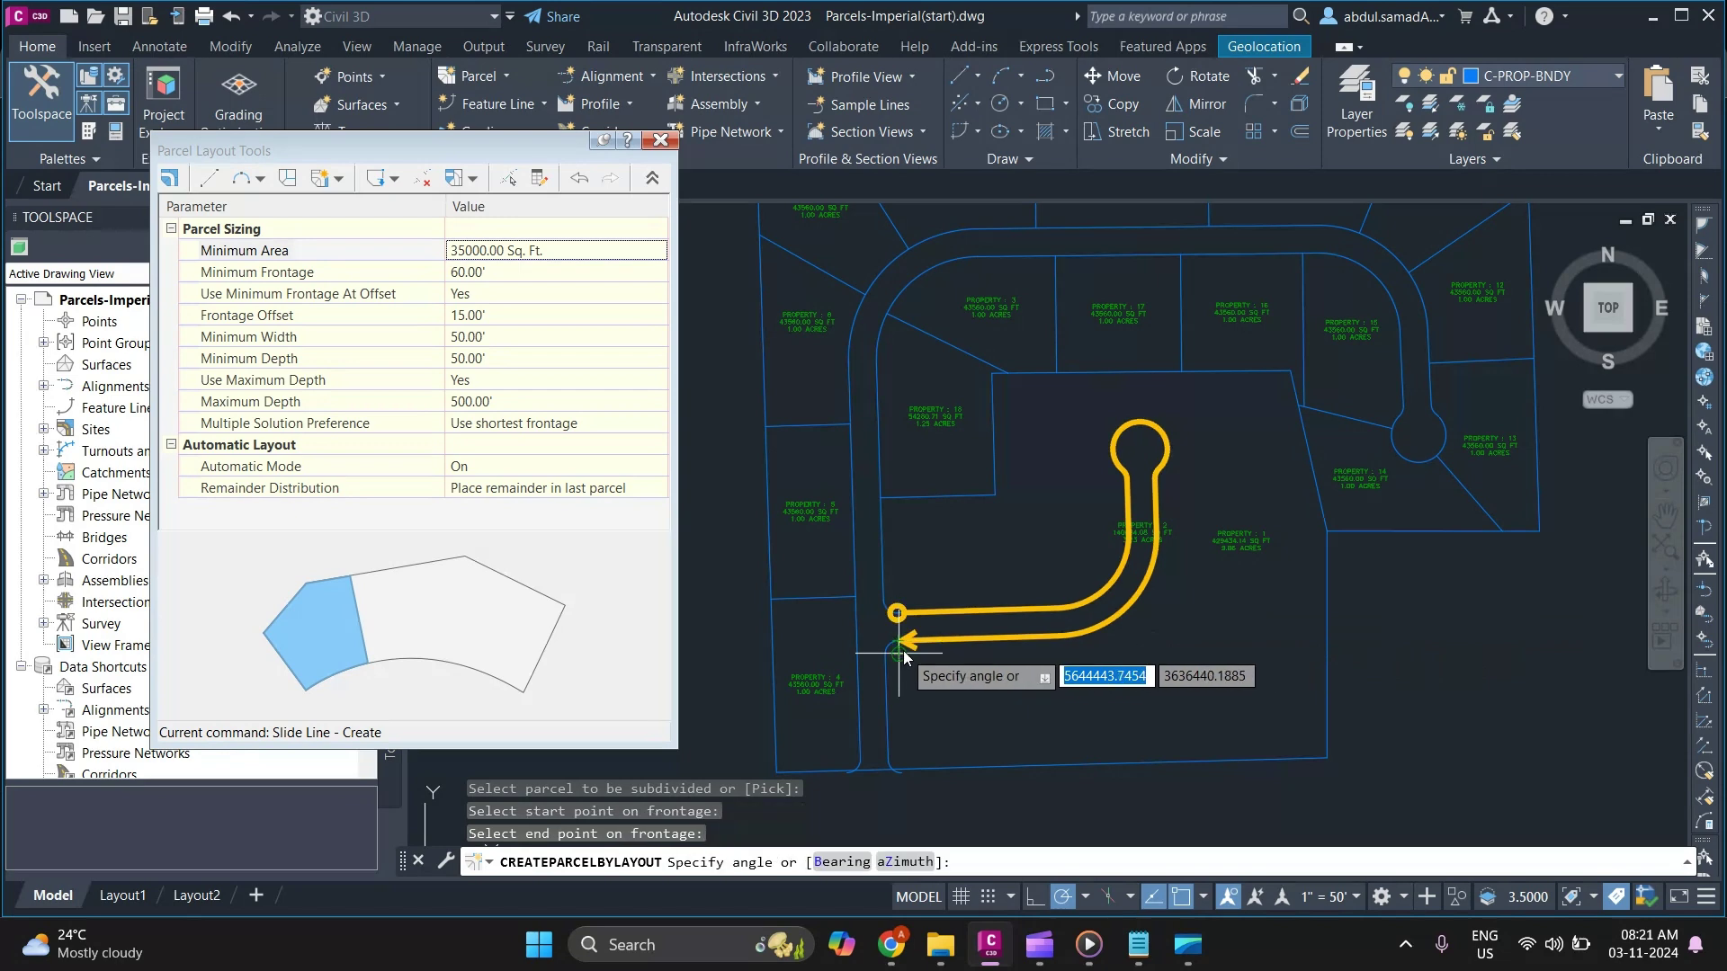
{"action": "left_click", "coordinate": [904, 658]}
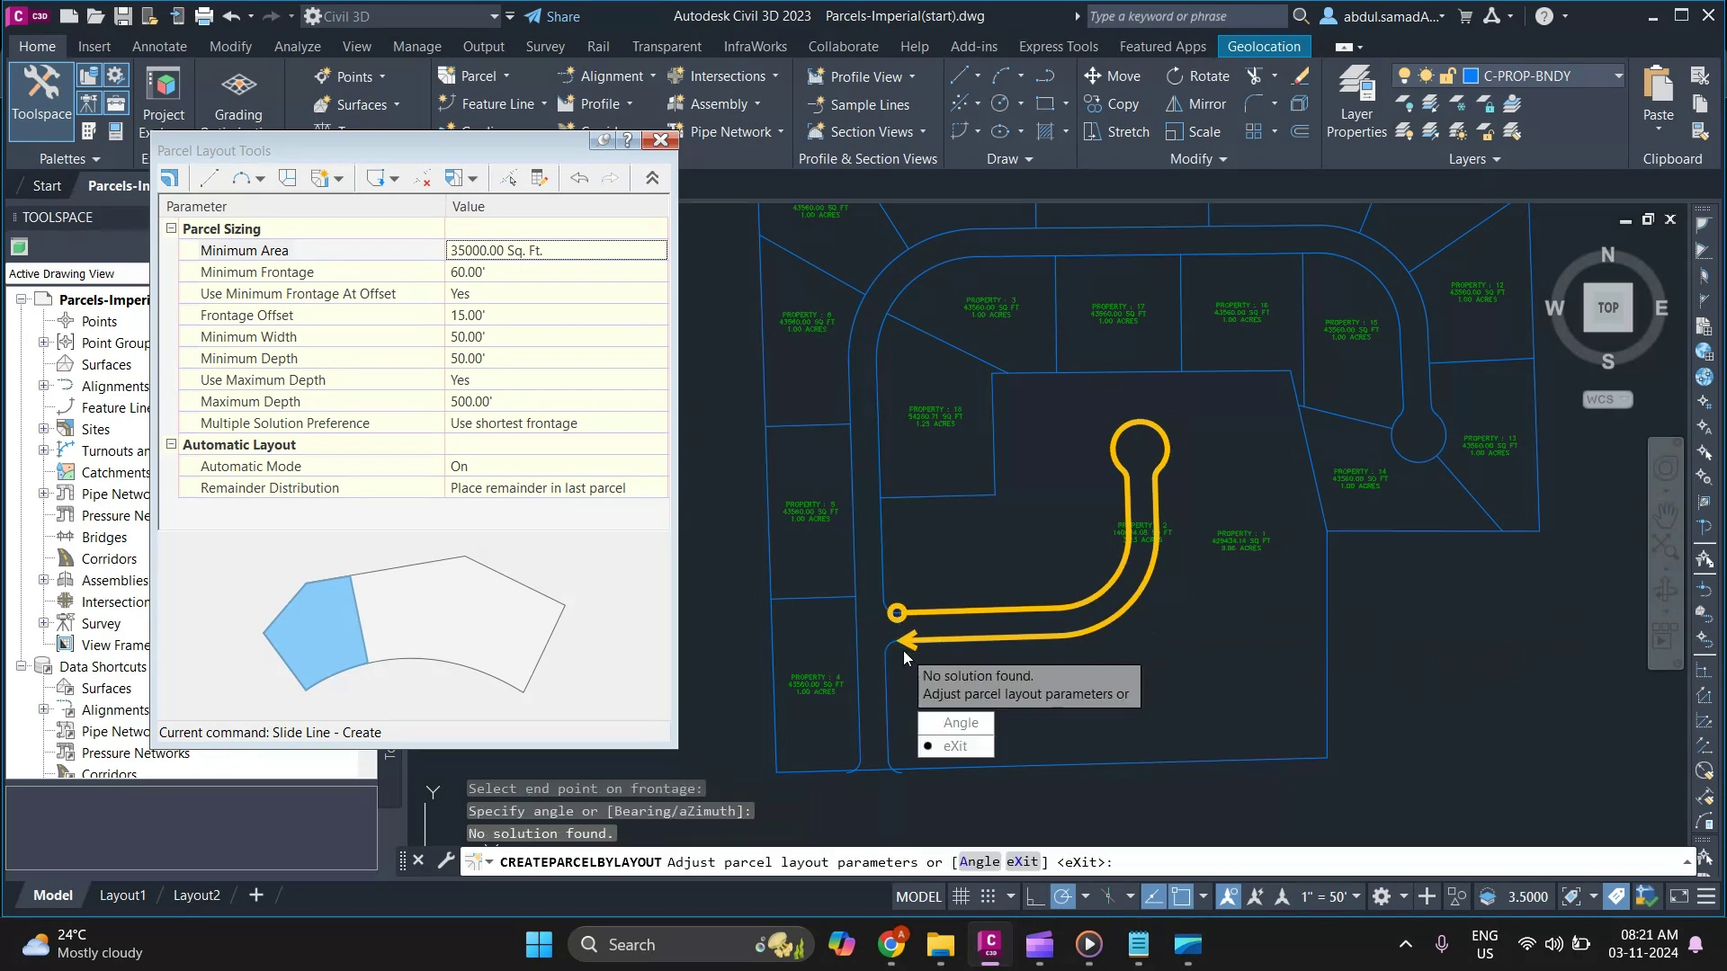
{"action": "key", "text": "Return"}
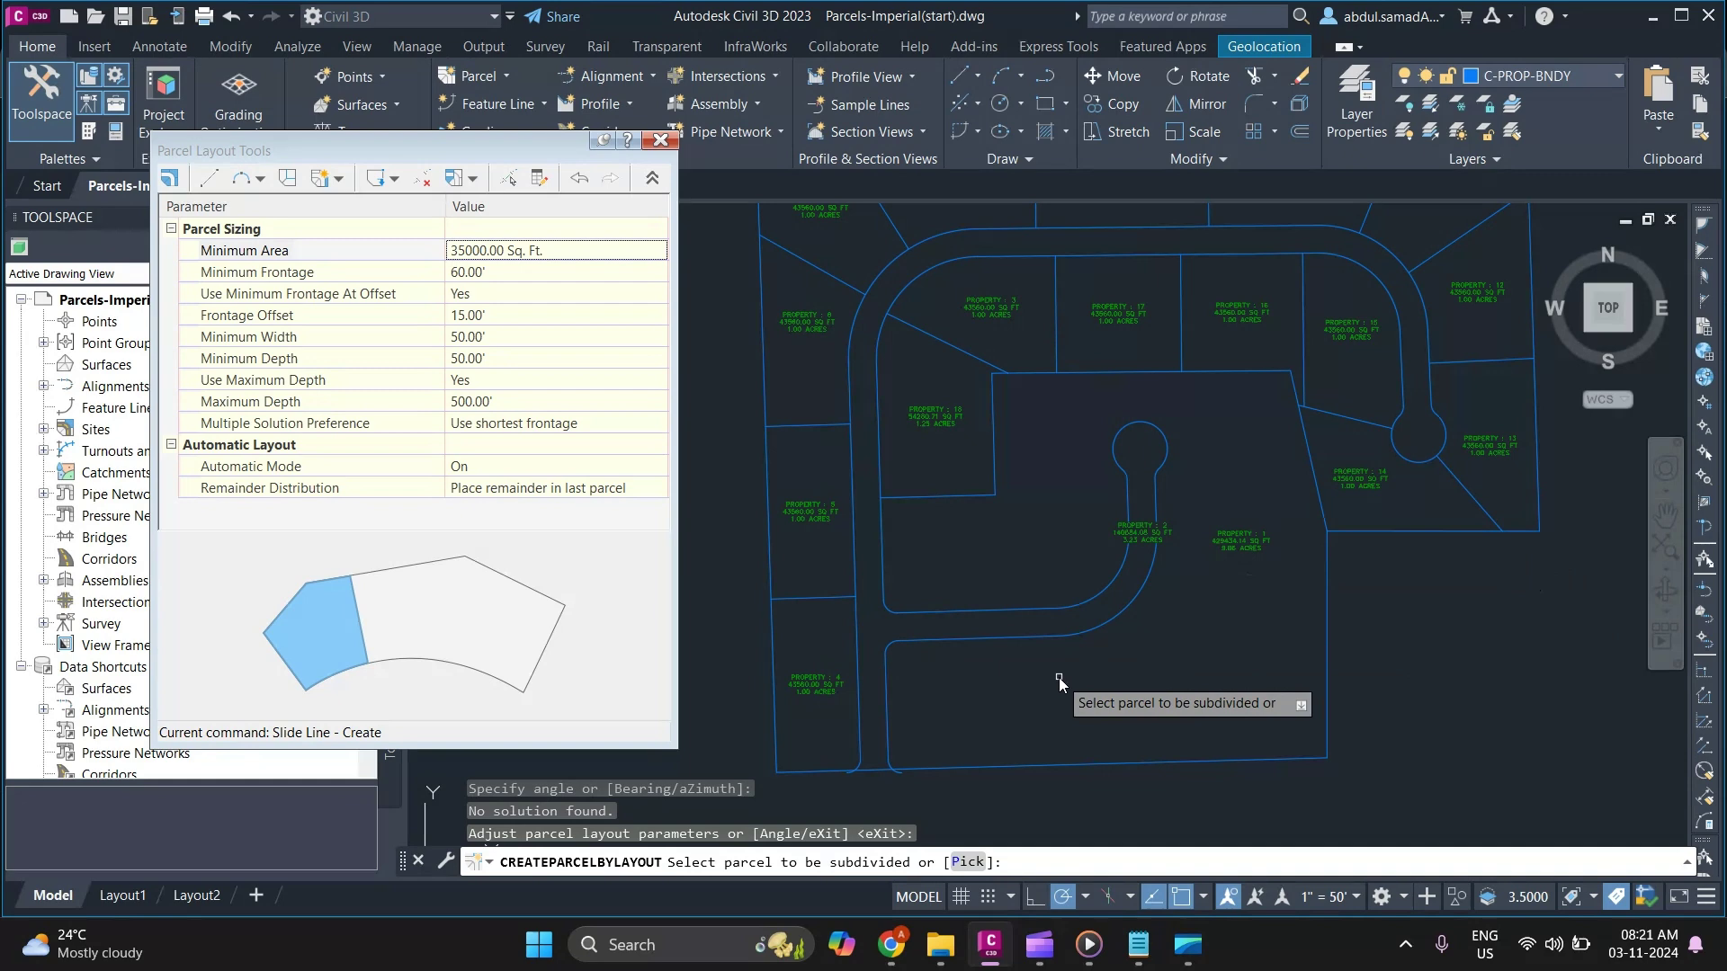
Step: Subdivide the large parcel along its road frontage at the default angle and accept the lots
{"action": "left_click", "coordinate": [1224, 553]}
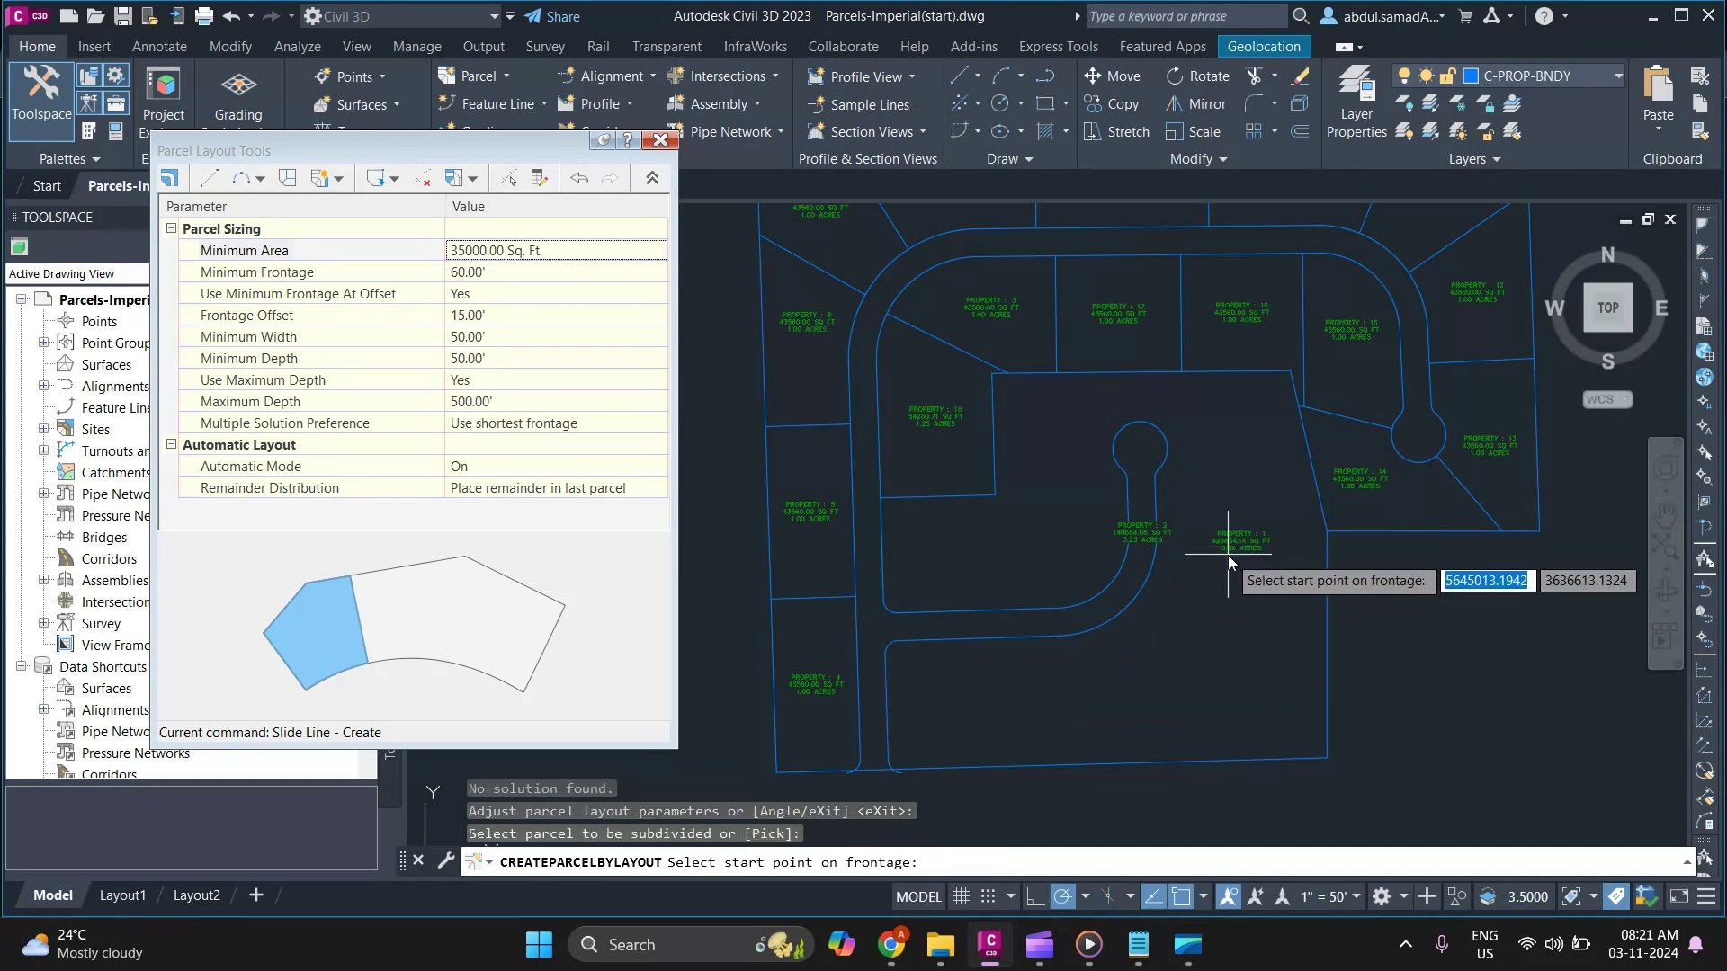
{"action": "left_click", "coordinate": [930, 610]}
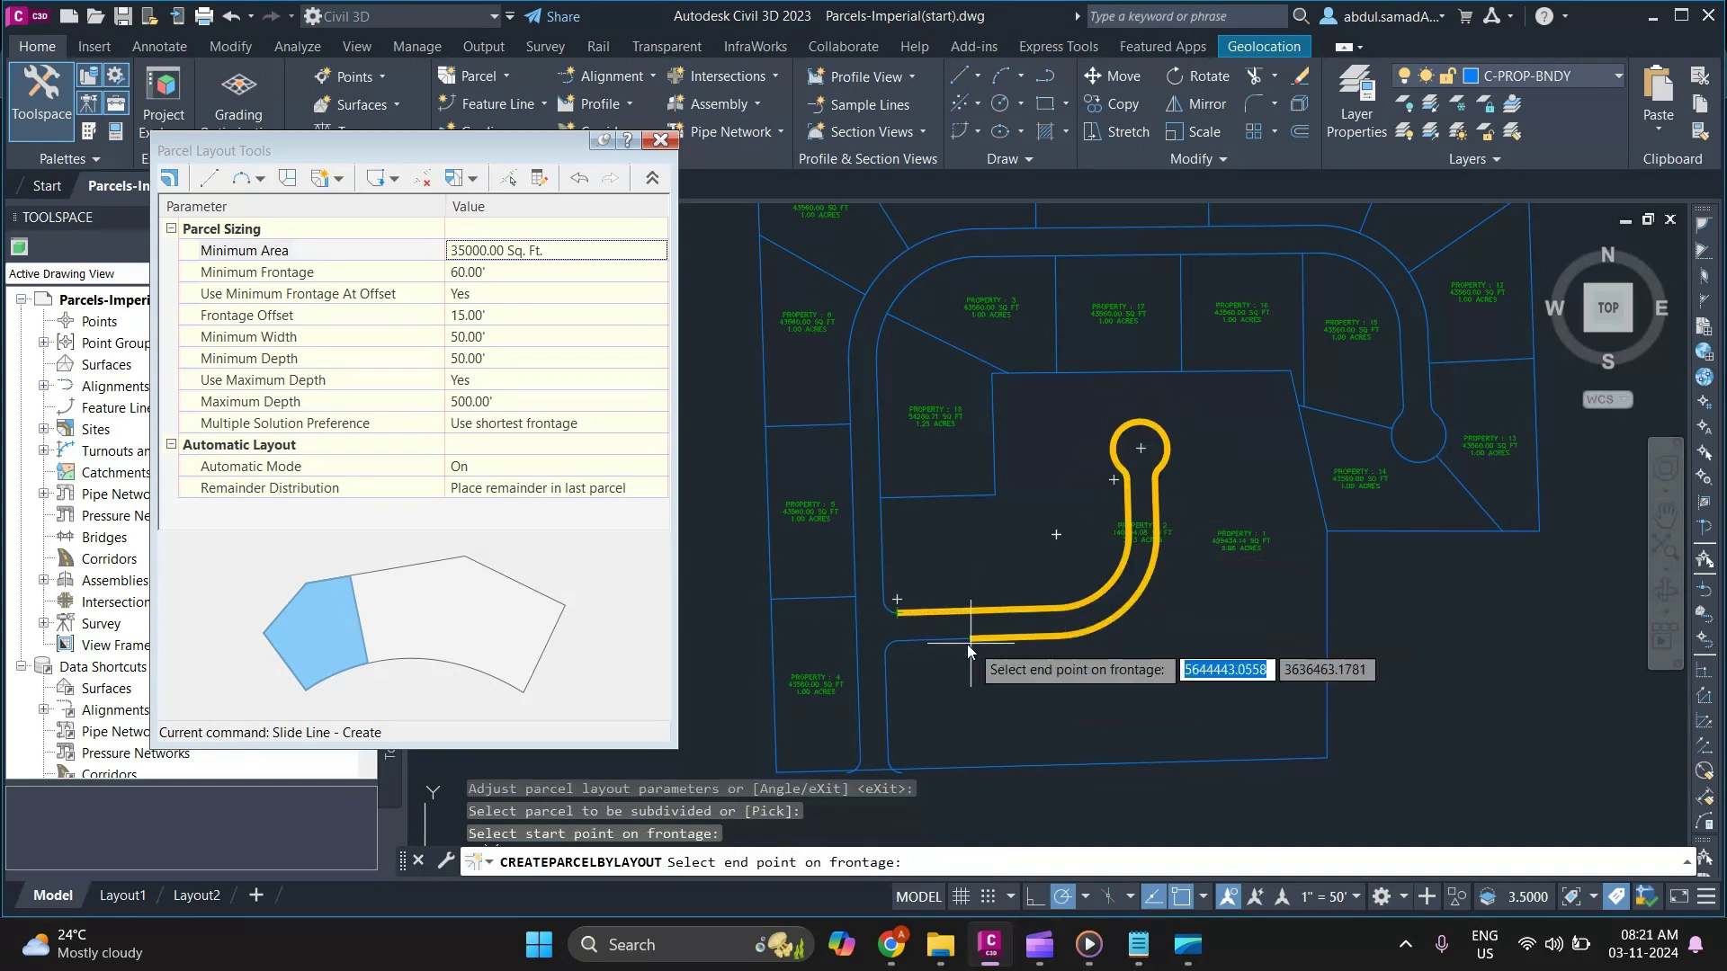
{"action": "left_click", "coordinate": [898, 642]}
{"action": "key", "text": "Return"}
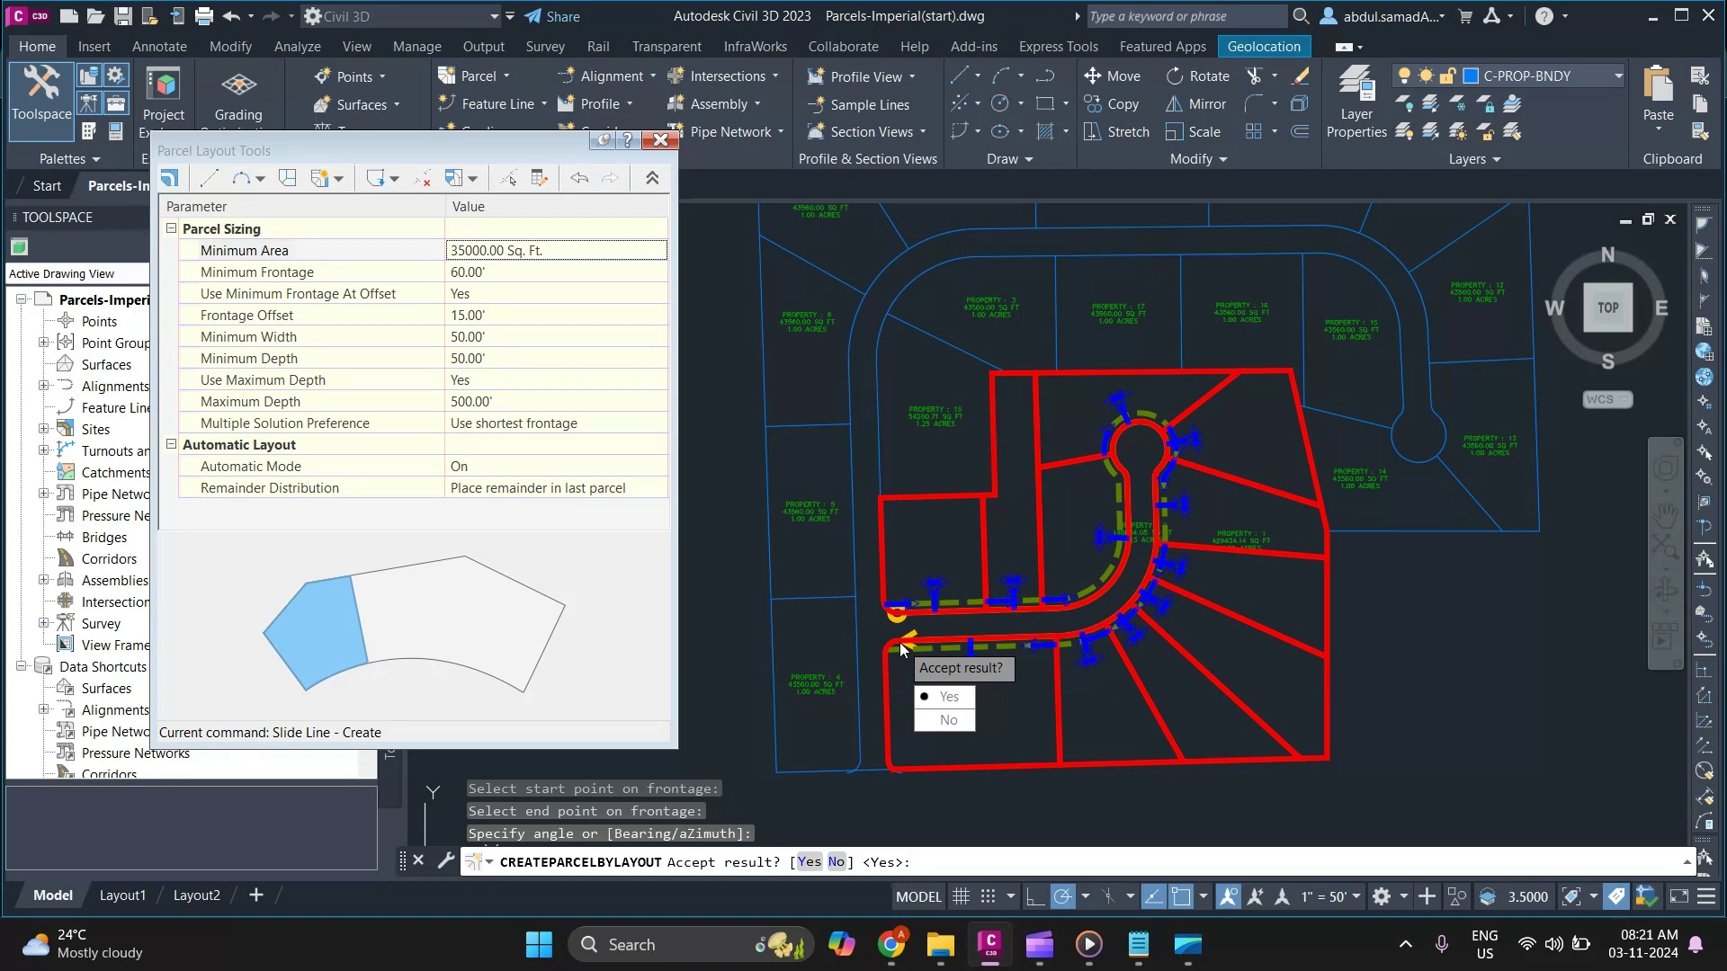
{"action": "key", "text": "Return"}
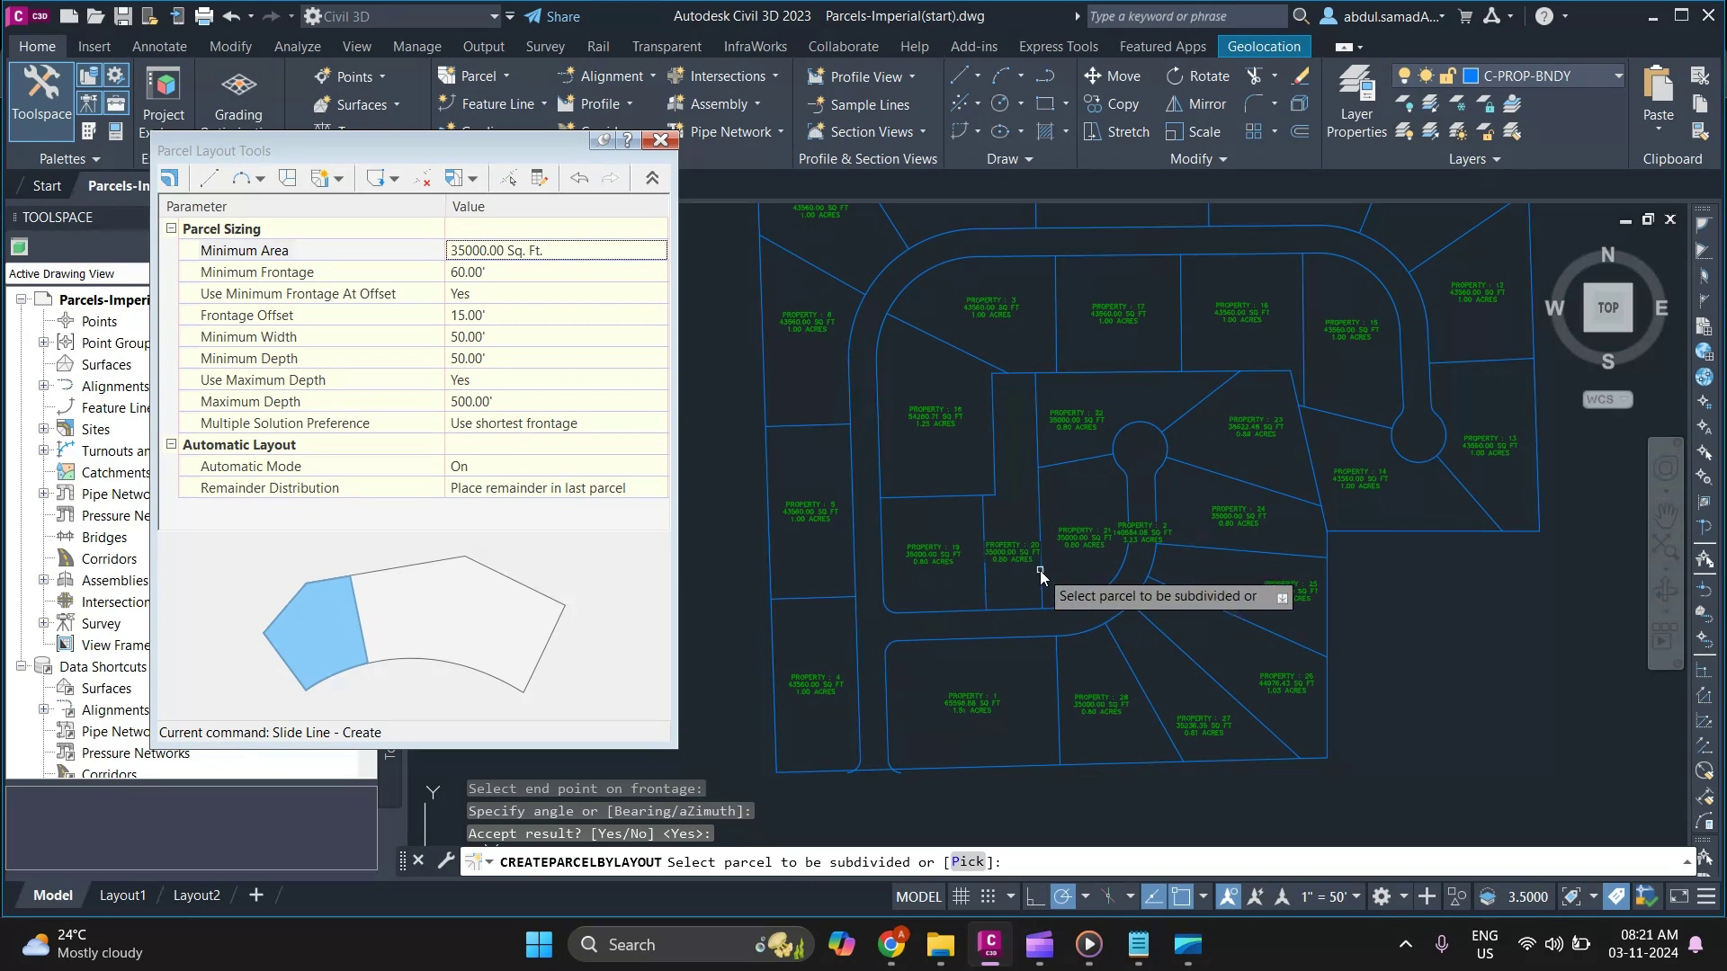
Step: Delete the vertical lot line west of the cul-de-sac and the Property 19/20 boundary
{"action": "key", "text": "Escape"}
{"action": "key", "text": "Escape"}
{"action": "scroll", "coordinate": [1062, 521], "scroll_direction": "up", "scroll_amount": 3}
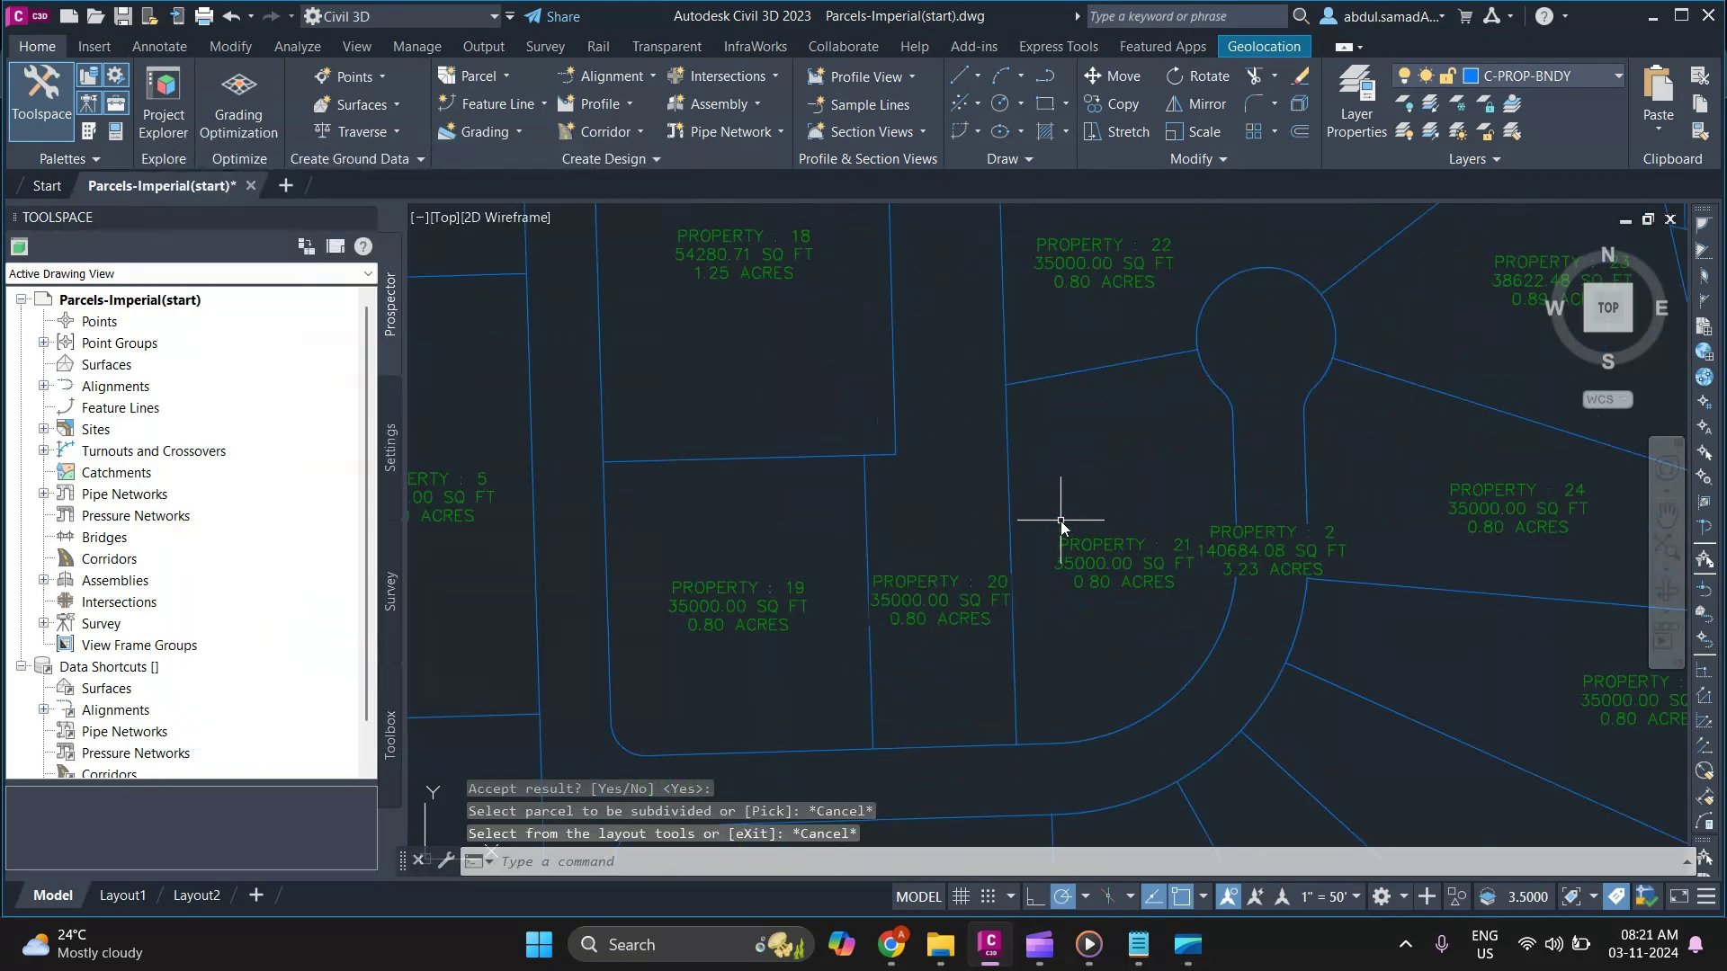
{"action": "left_click", "coordinate": [1005, 503]}
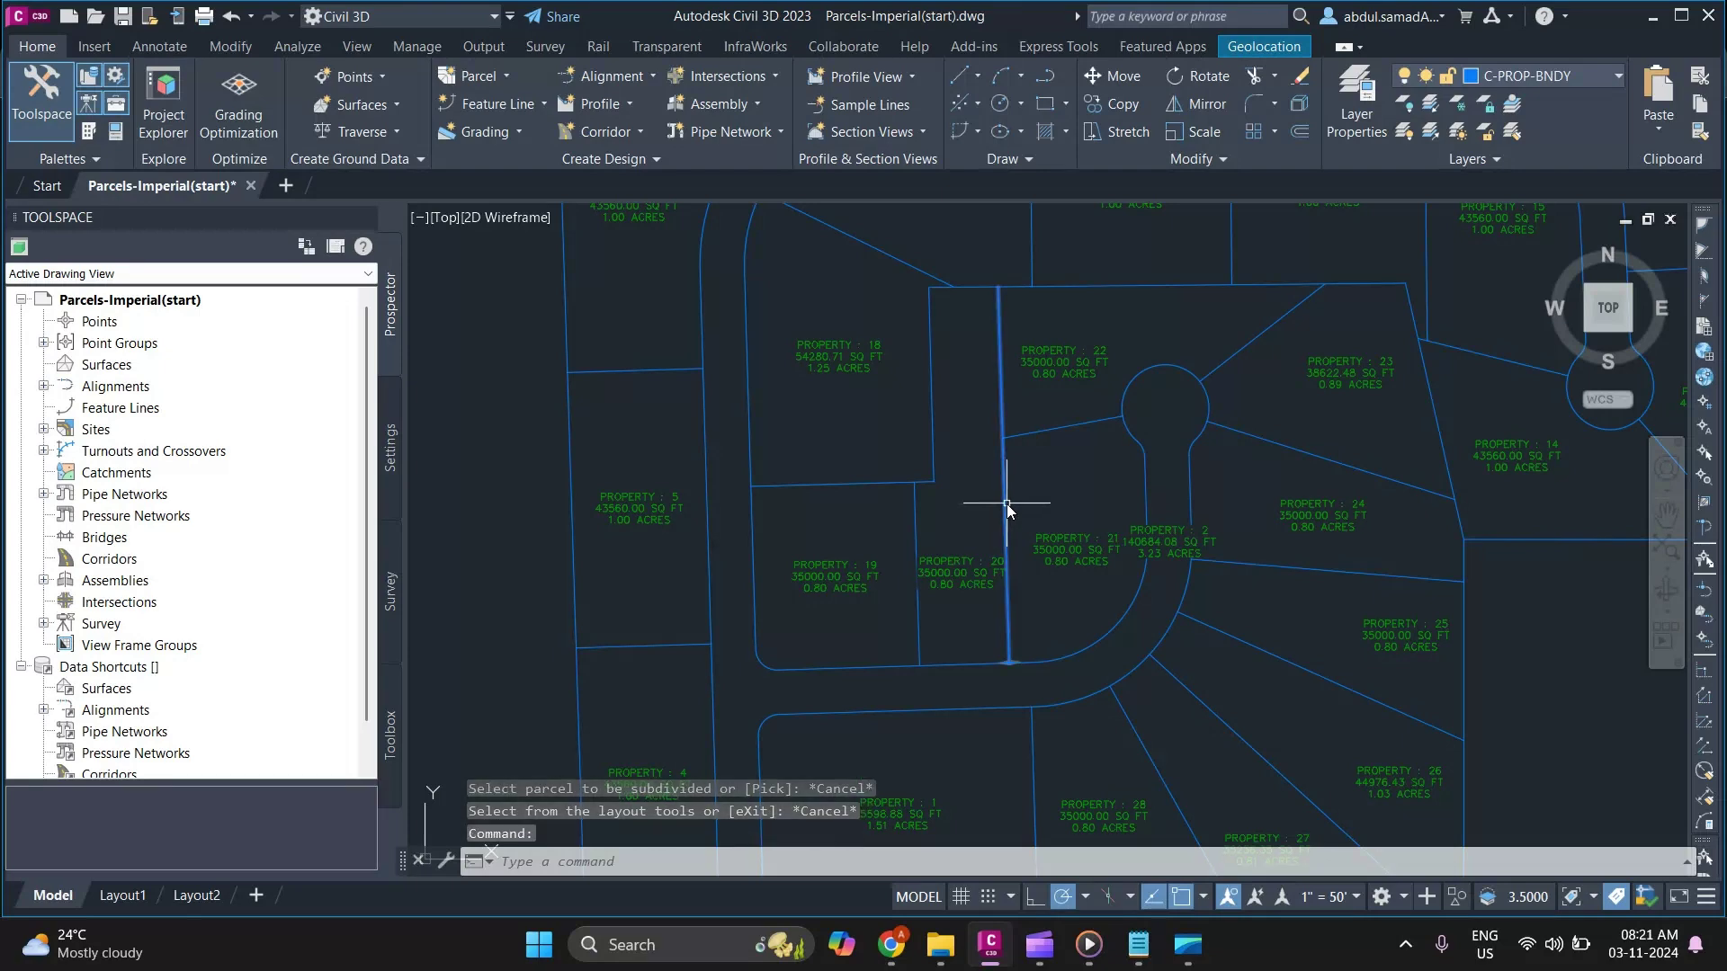
{"action": "left_click", "coordinate": [1008, 664]}
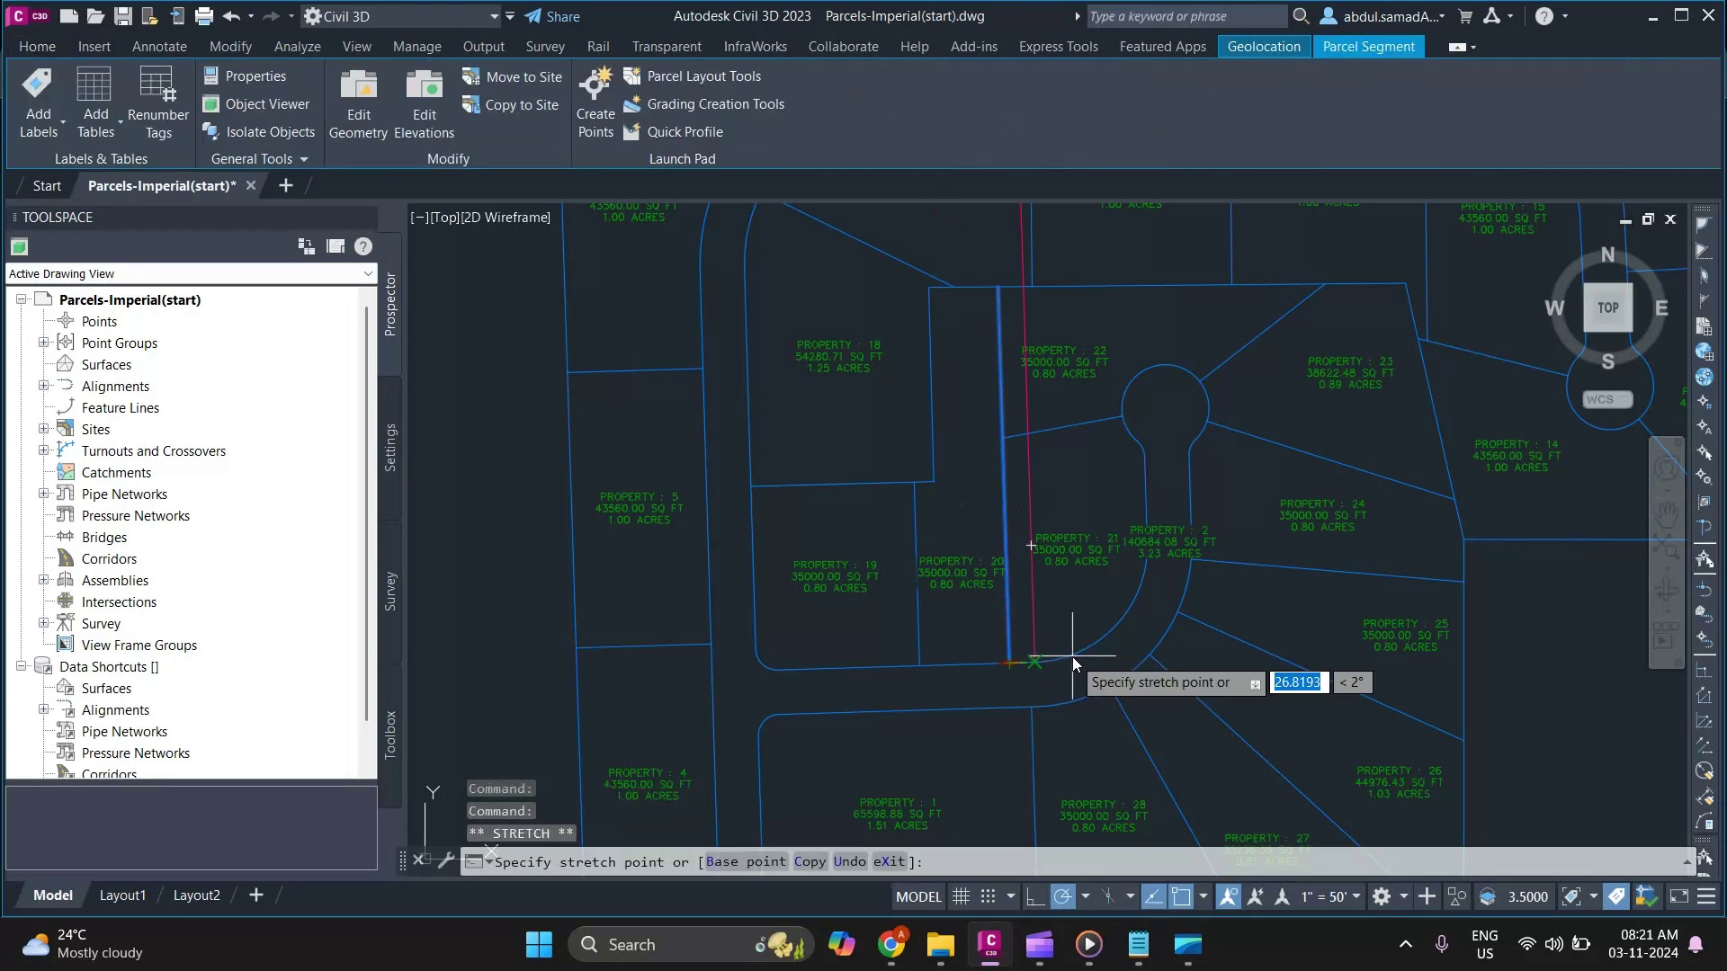
{"action": "left_click", "coordinate": [1031, 664]}
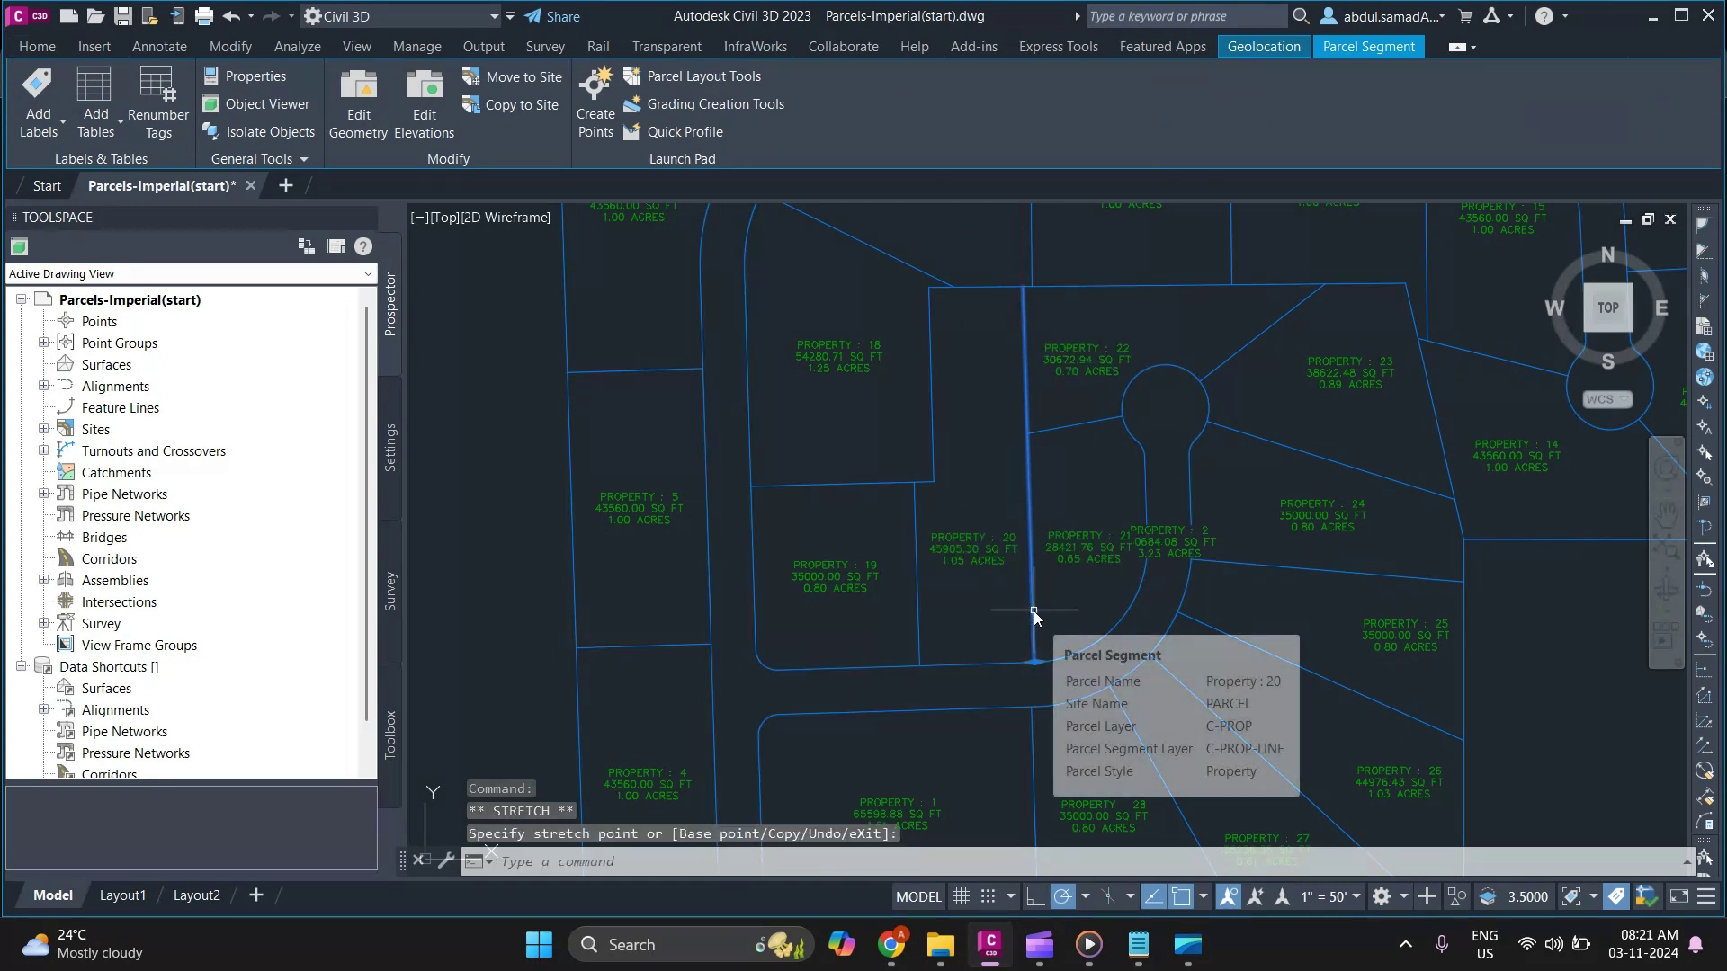
{"action": "key", "text": "Delete"}
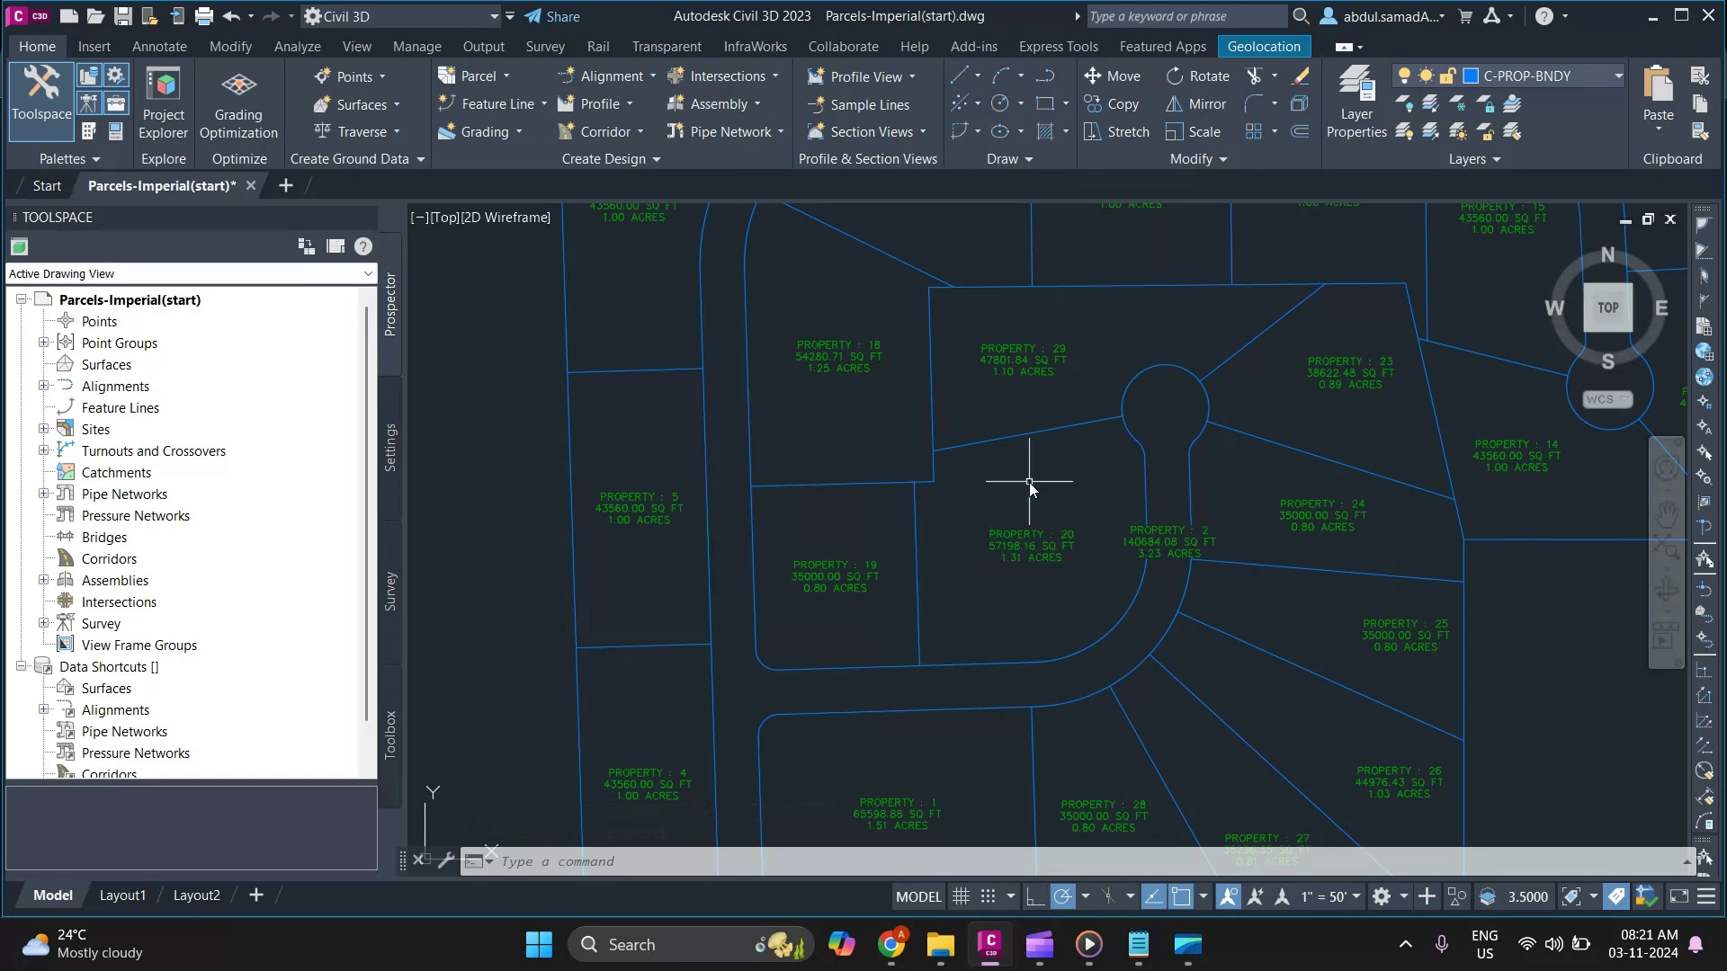
{"action": "left_click", "coordinate": [917, 550]}
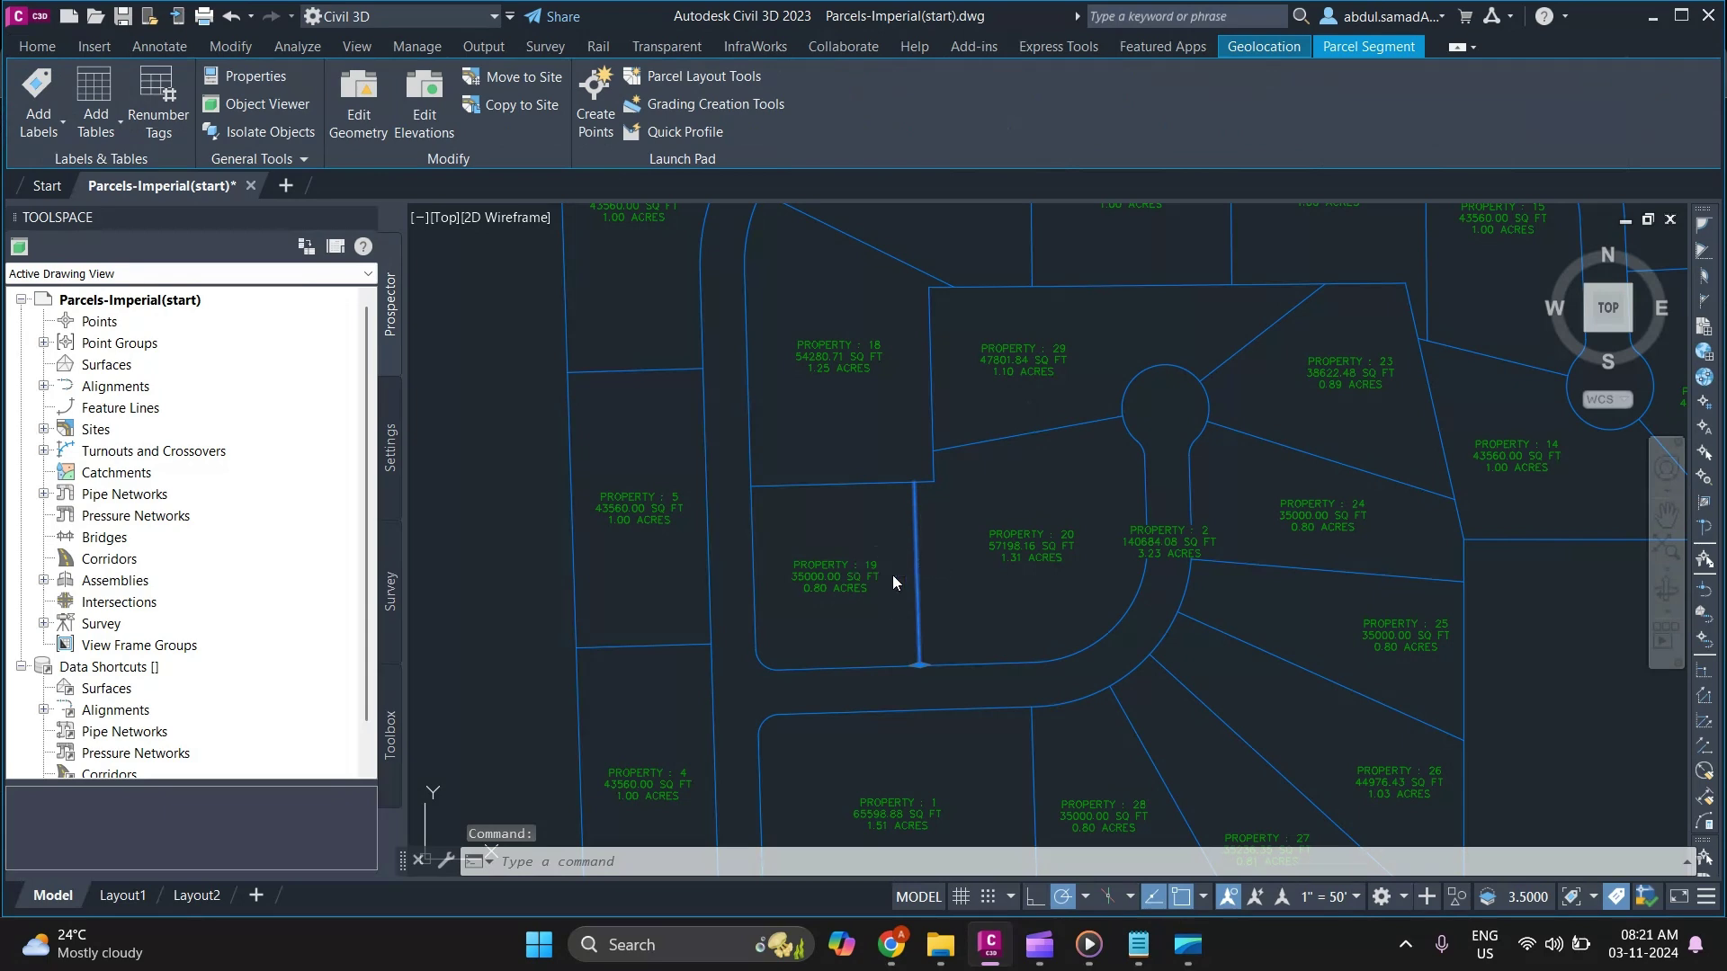
{"action": "key", "text": "Delete"}
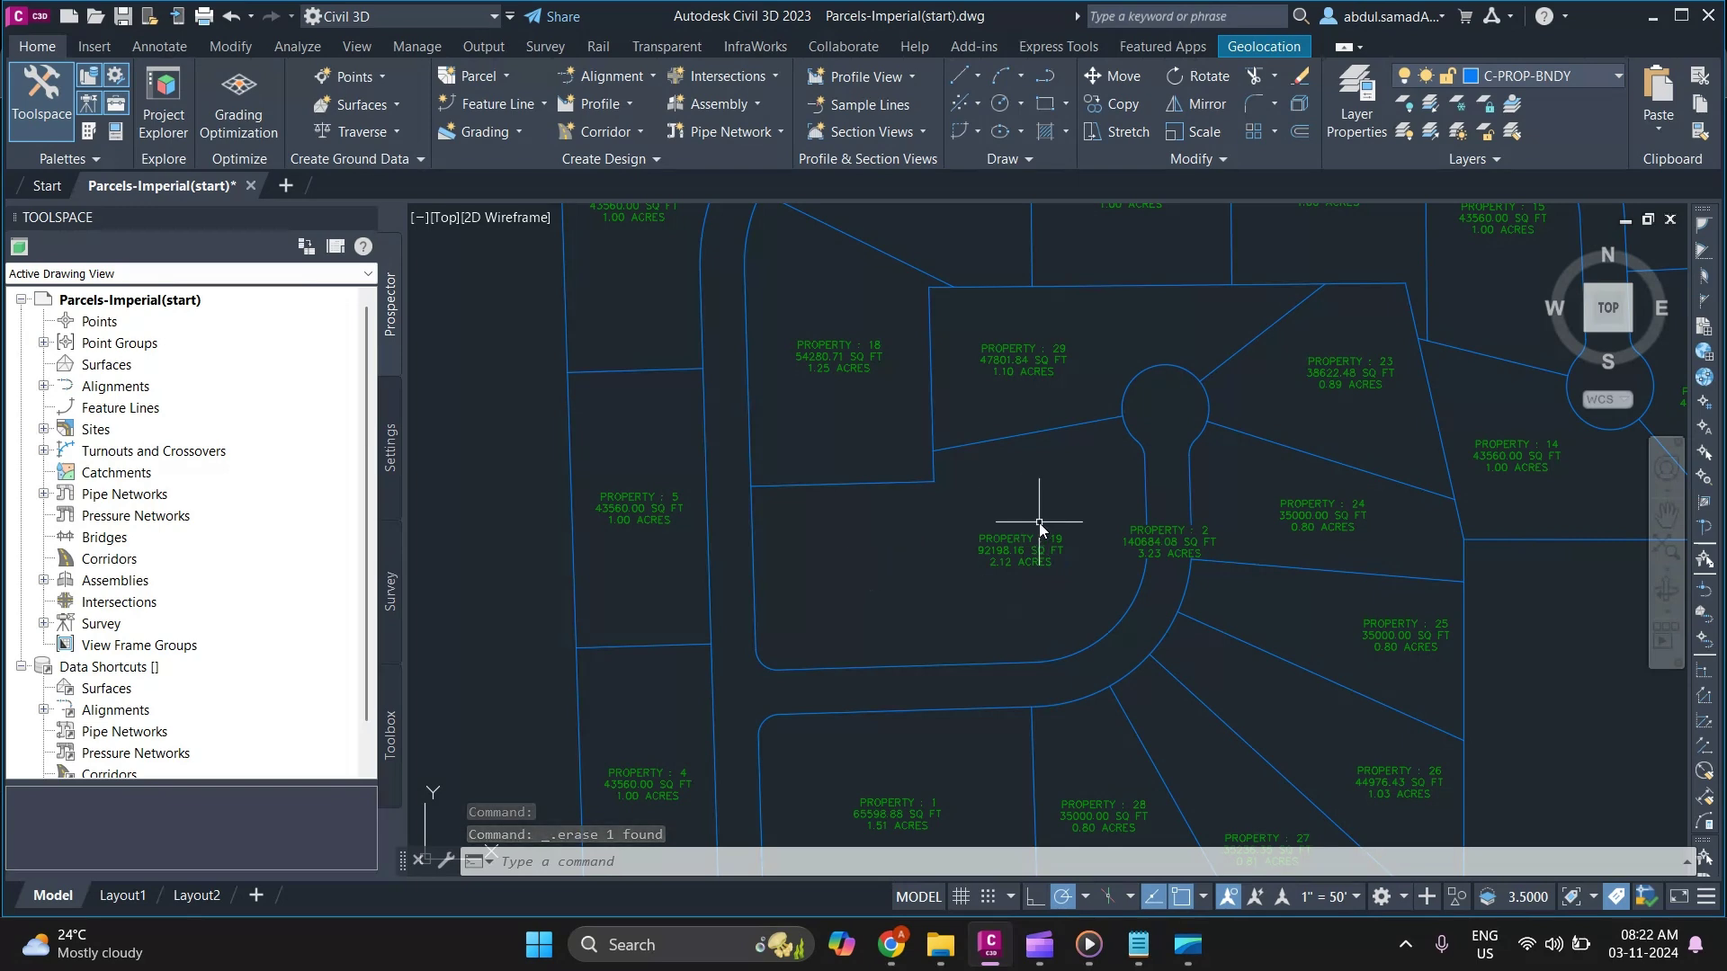
Step: Delete the boundary between Property 29 and Property 19 to merge them
{"action": "left_click", "coordinate": [1009, 440]}
{"action": "scroll", "coordinate": [1009, 441], "scroll_direction": "down", "scroll_amount": 2}
{"action": "scroll", "coordinate": [1028, 479], "scroll_direction": "up", "scroll_amount": 2}
{"action": "key", "text": "Delete"}
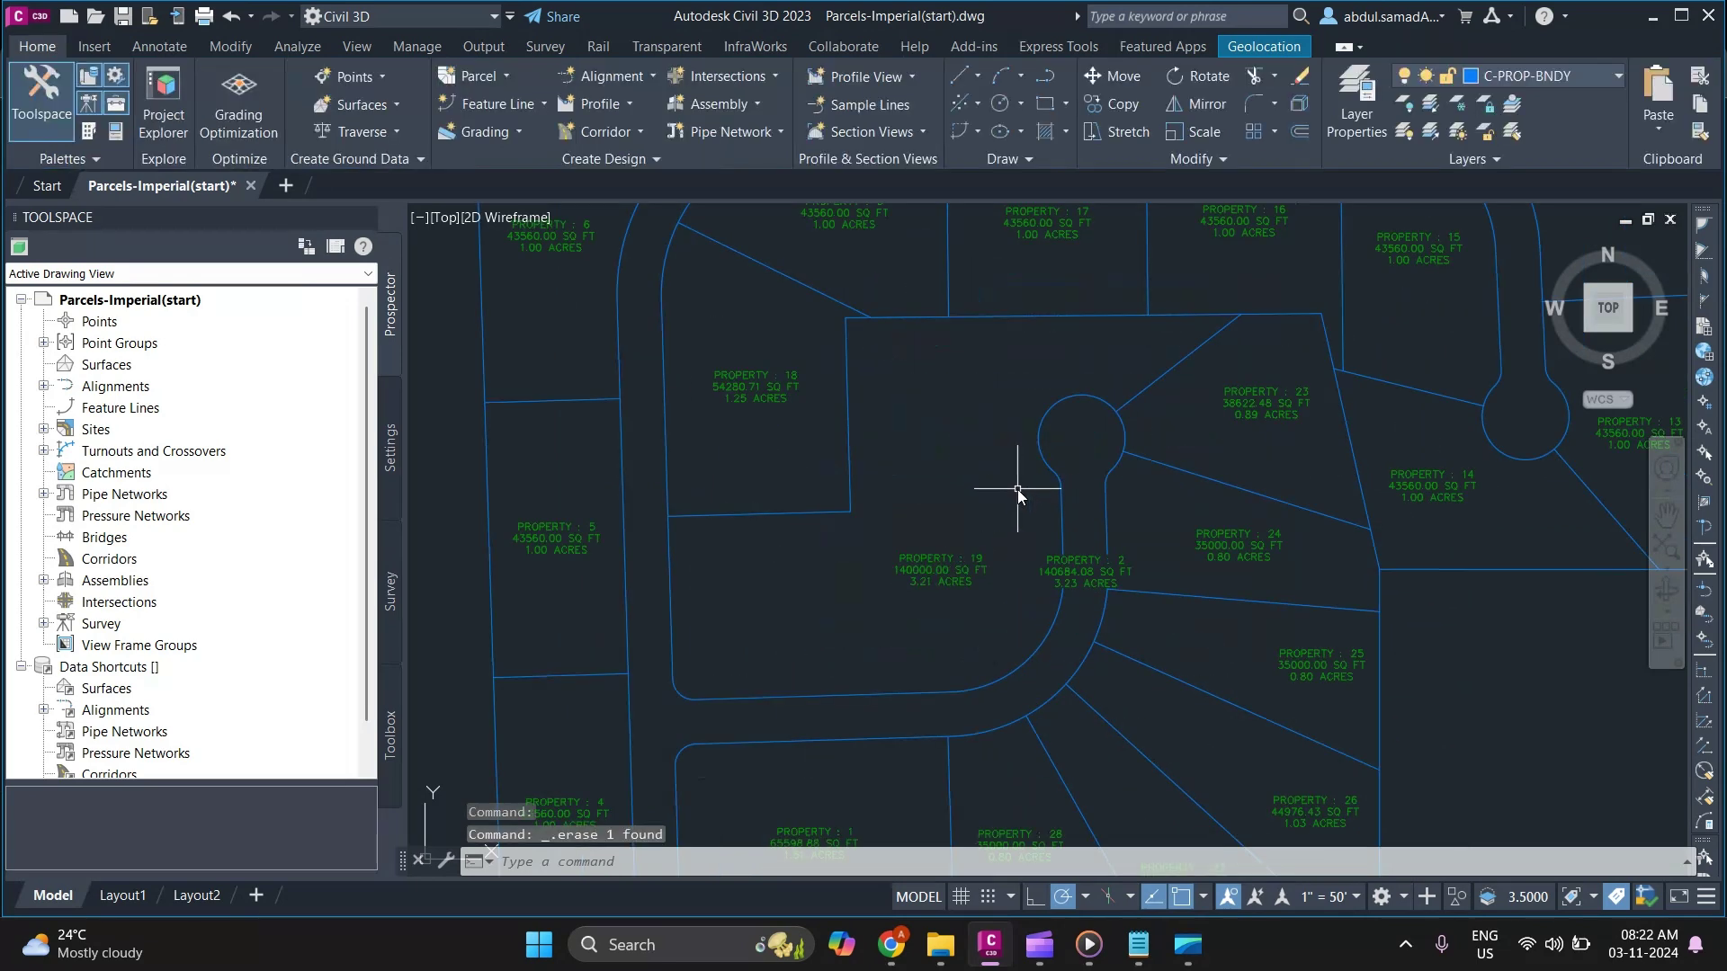
Step: Test the Property 23 segment's grip at the cul-de-sac, leaving it in place
{"action": "left_click", "coordinate": [1174, 367]}
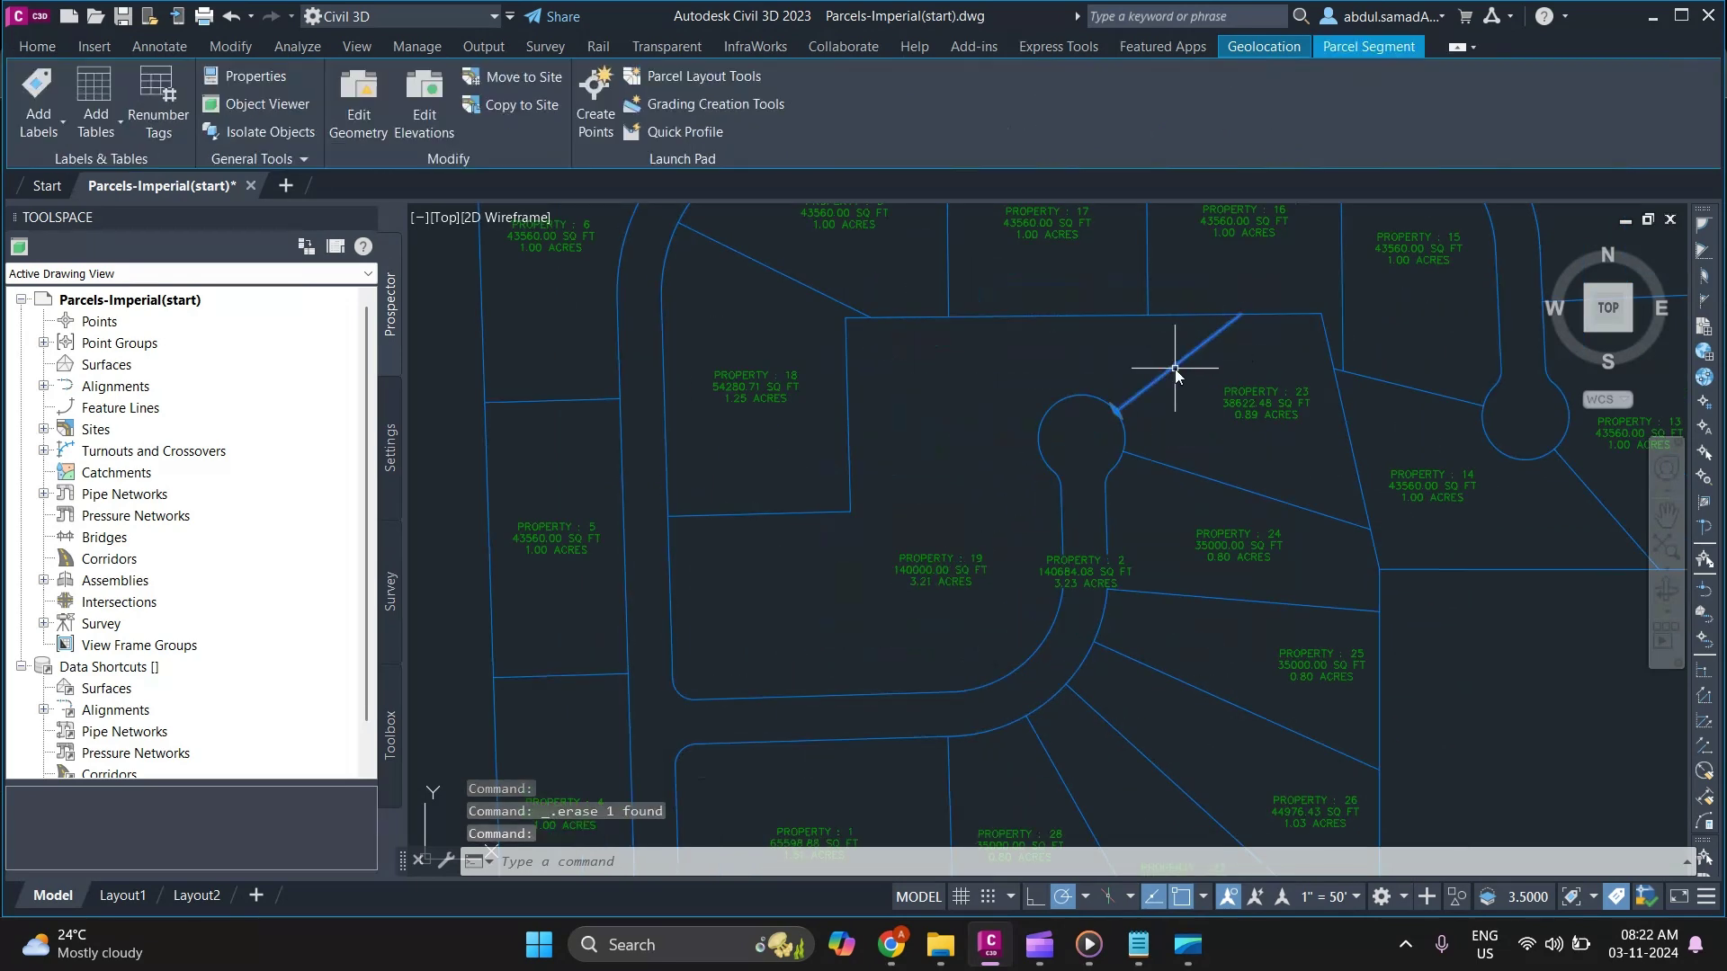
{"action": "left_click", "coordinate": [1115, 411]}
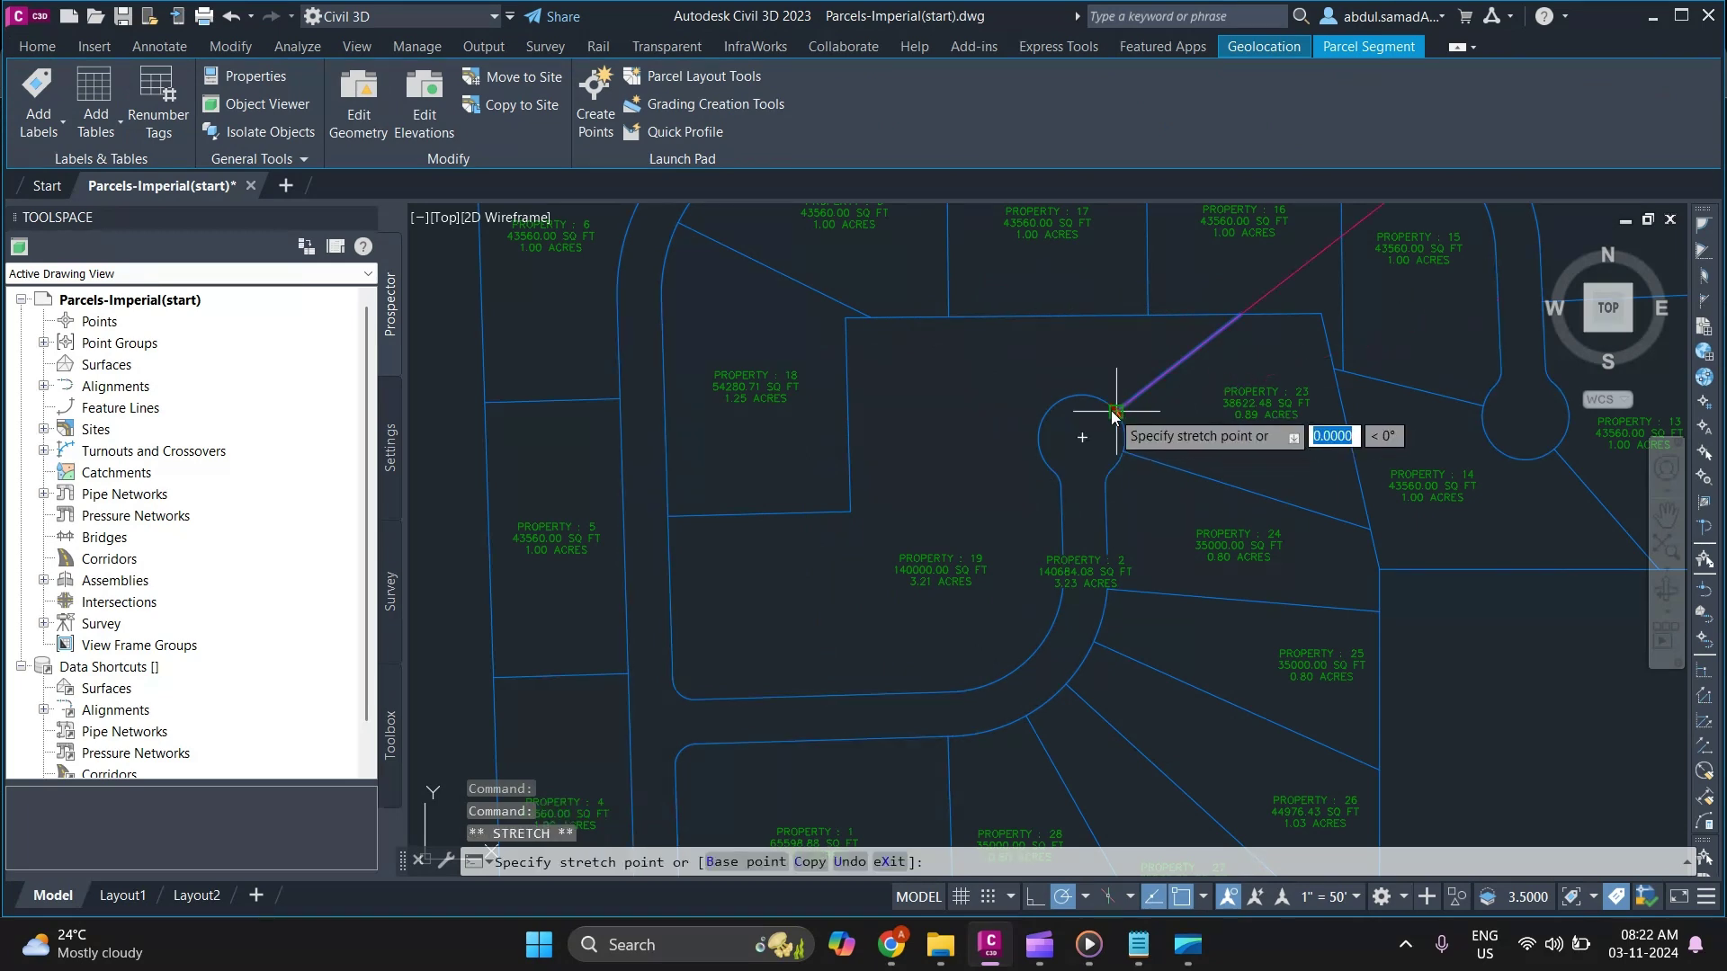
{"action": "left_click", "coordinate": [1113, 411]}
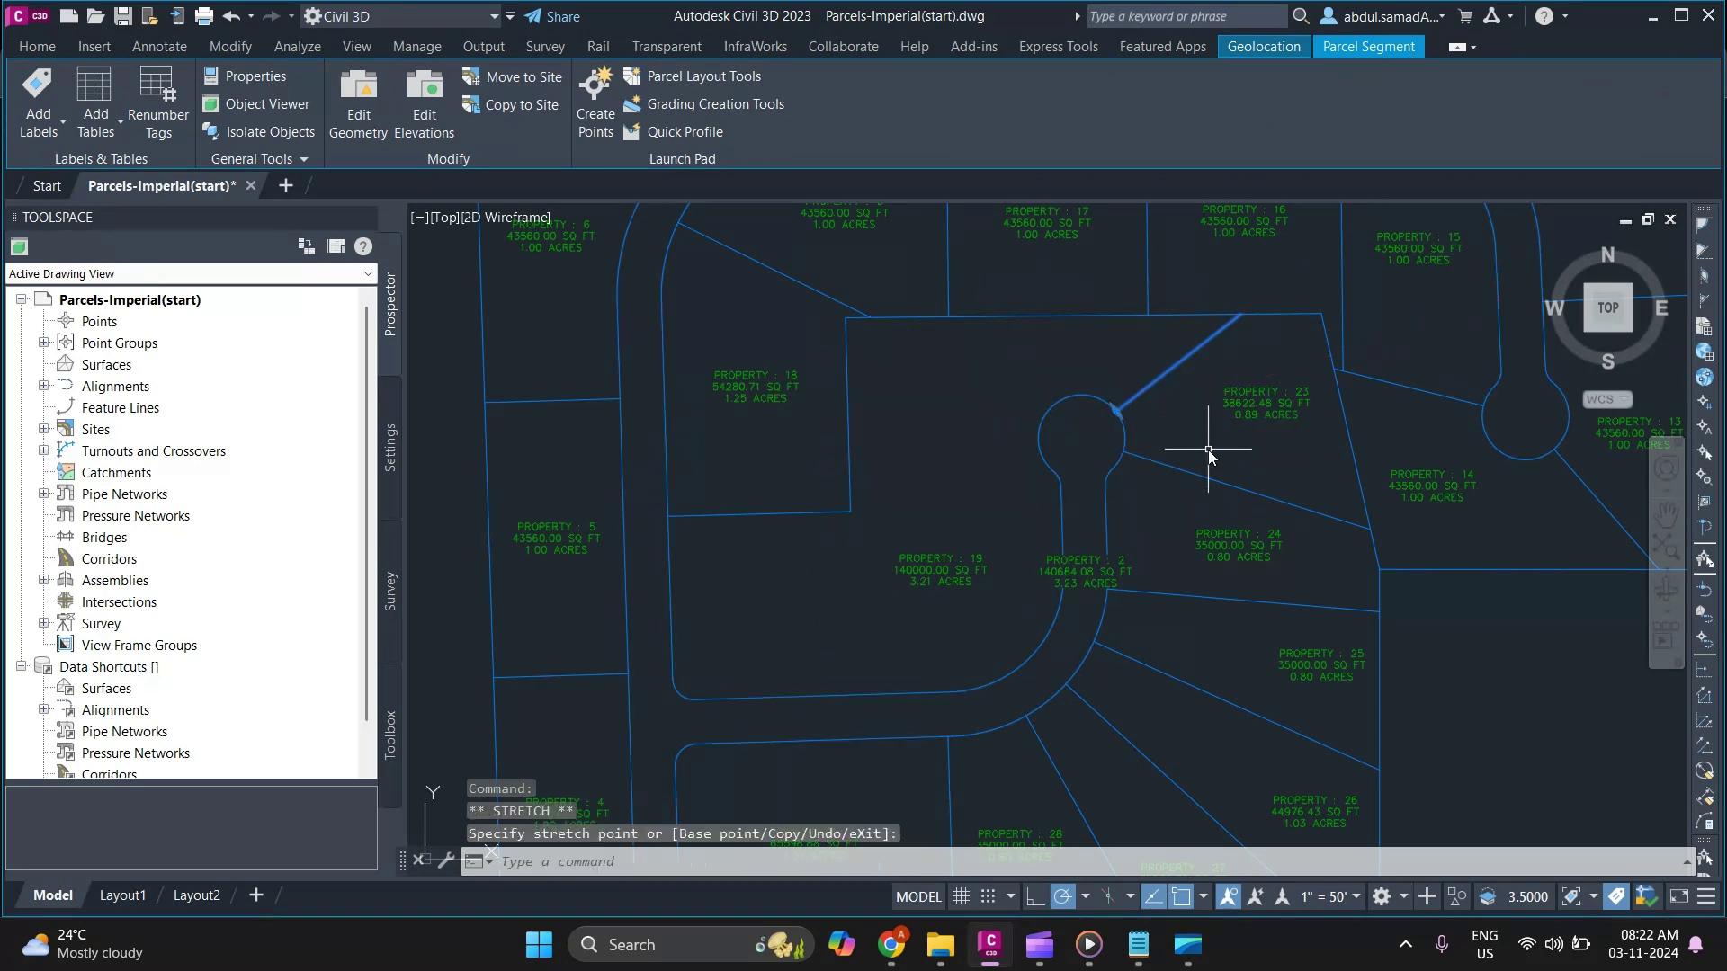
{"action": "key", "text": "Escape"}
{"action": "key", "text": "Escape"}
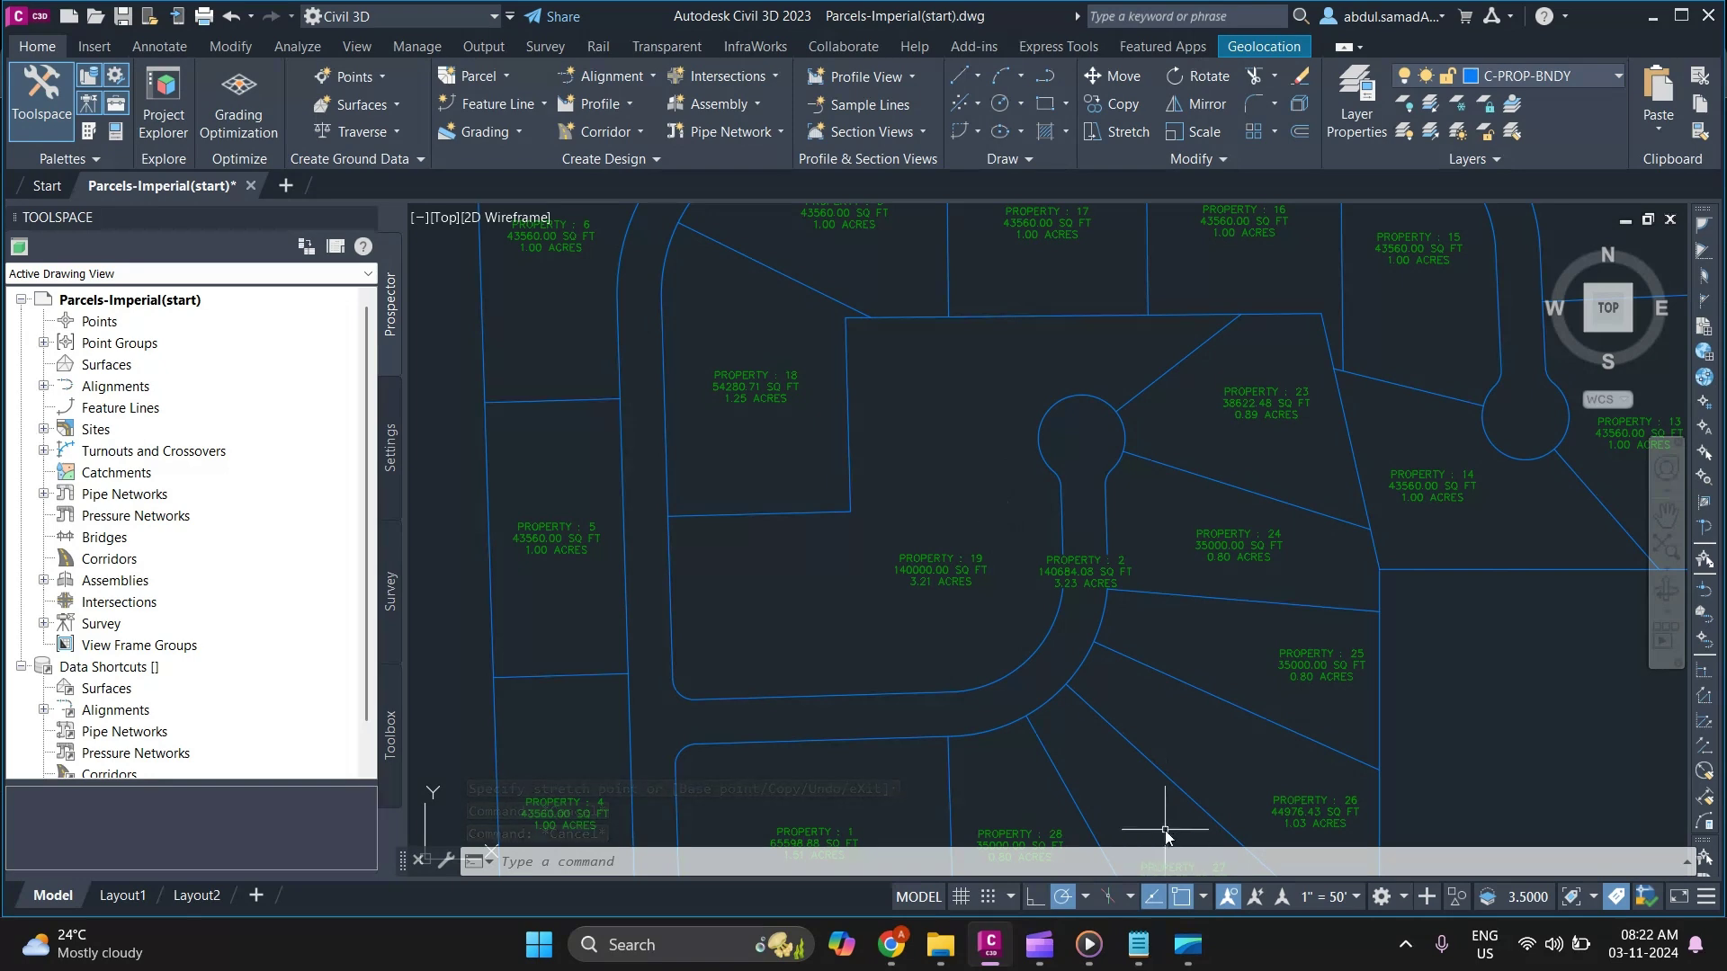
Step: Glance at the parcel creation notes and bring up the parcel creation options
{"action": "left_click", "coordinate": [1138, 946]}
{"action": "left_click", "coordinate": [1138, 952]}
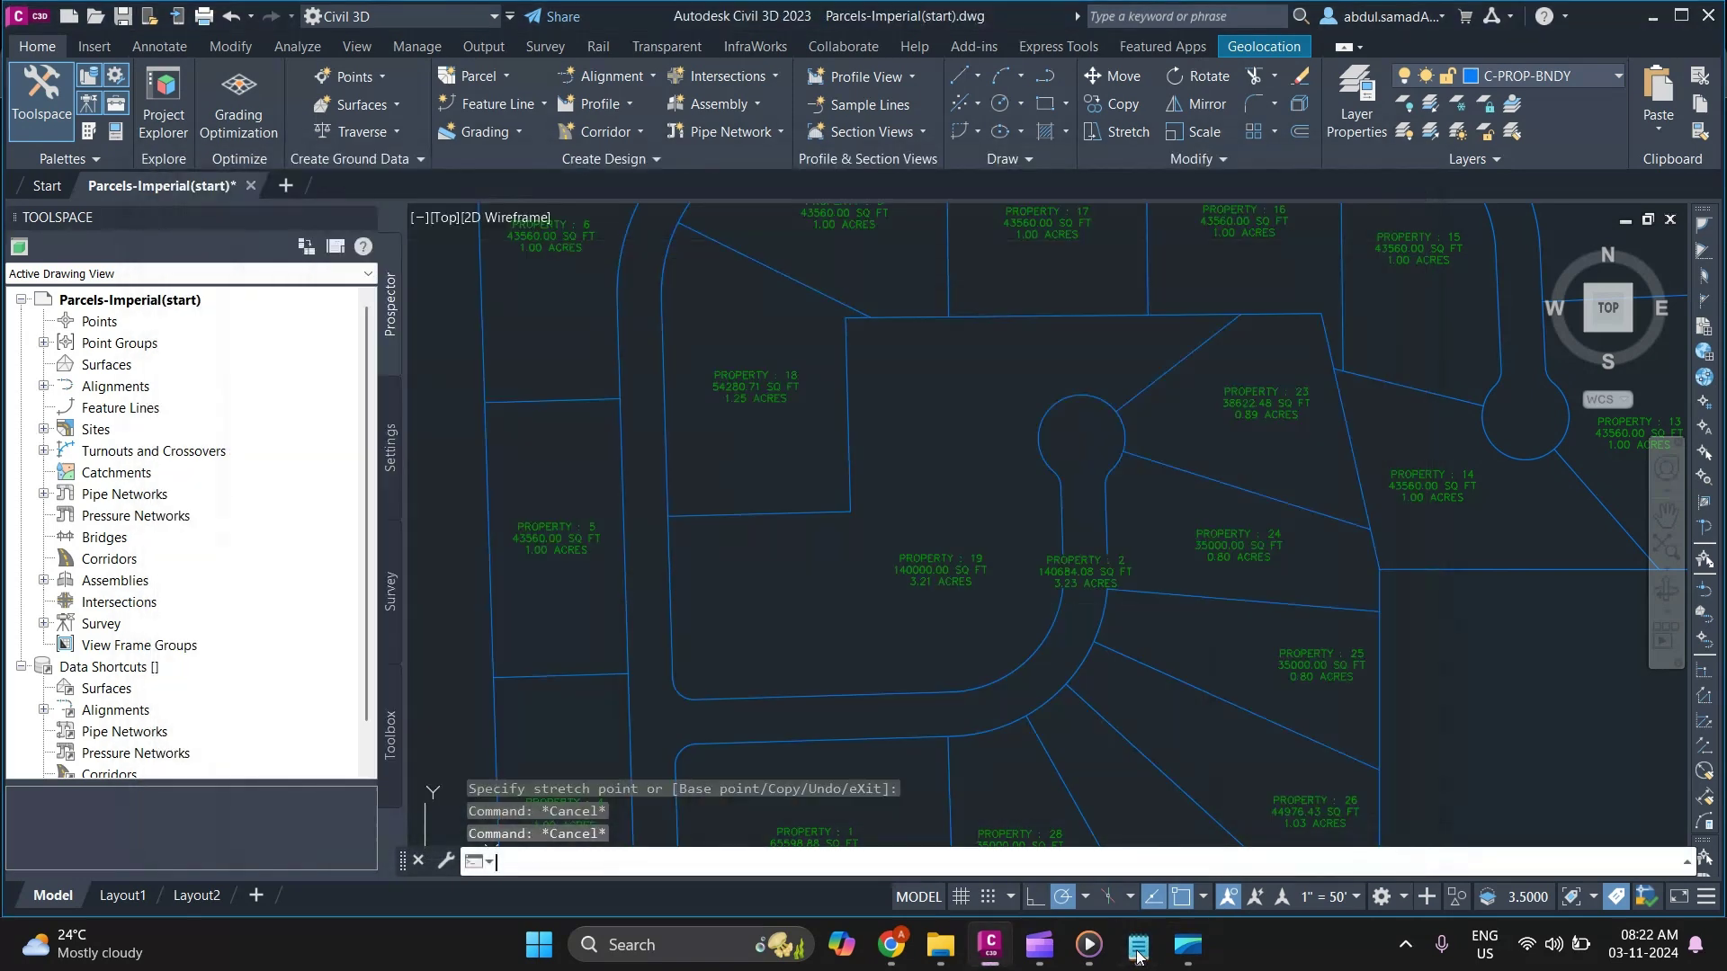
{"action": "left_click", "coordinate": [509, 76]}
Step: Start Swing Line - Create from Parcel Layout Tools with the default site and styles
{"action": "left_click", "coordinate": [515, 115]}
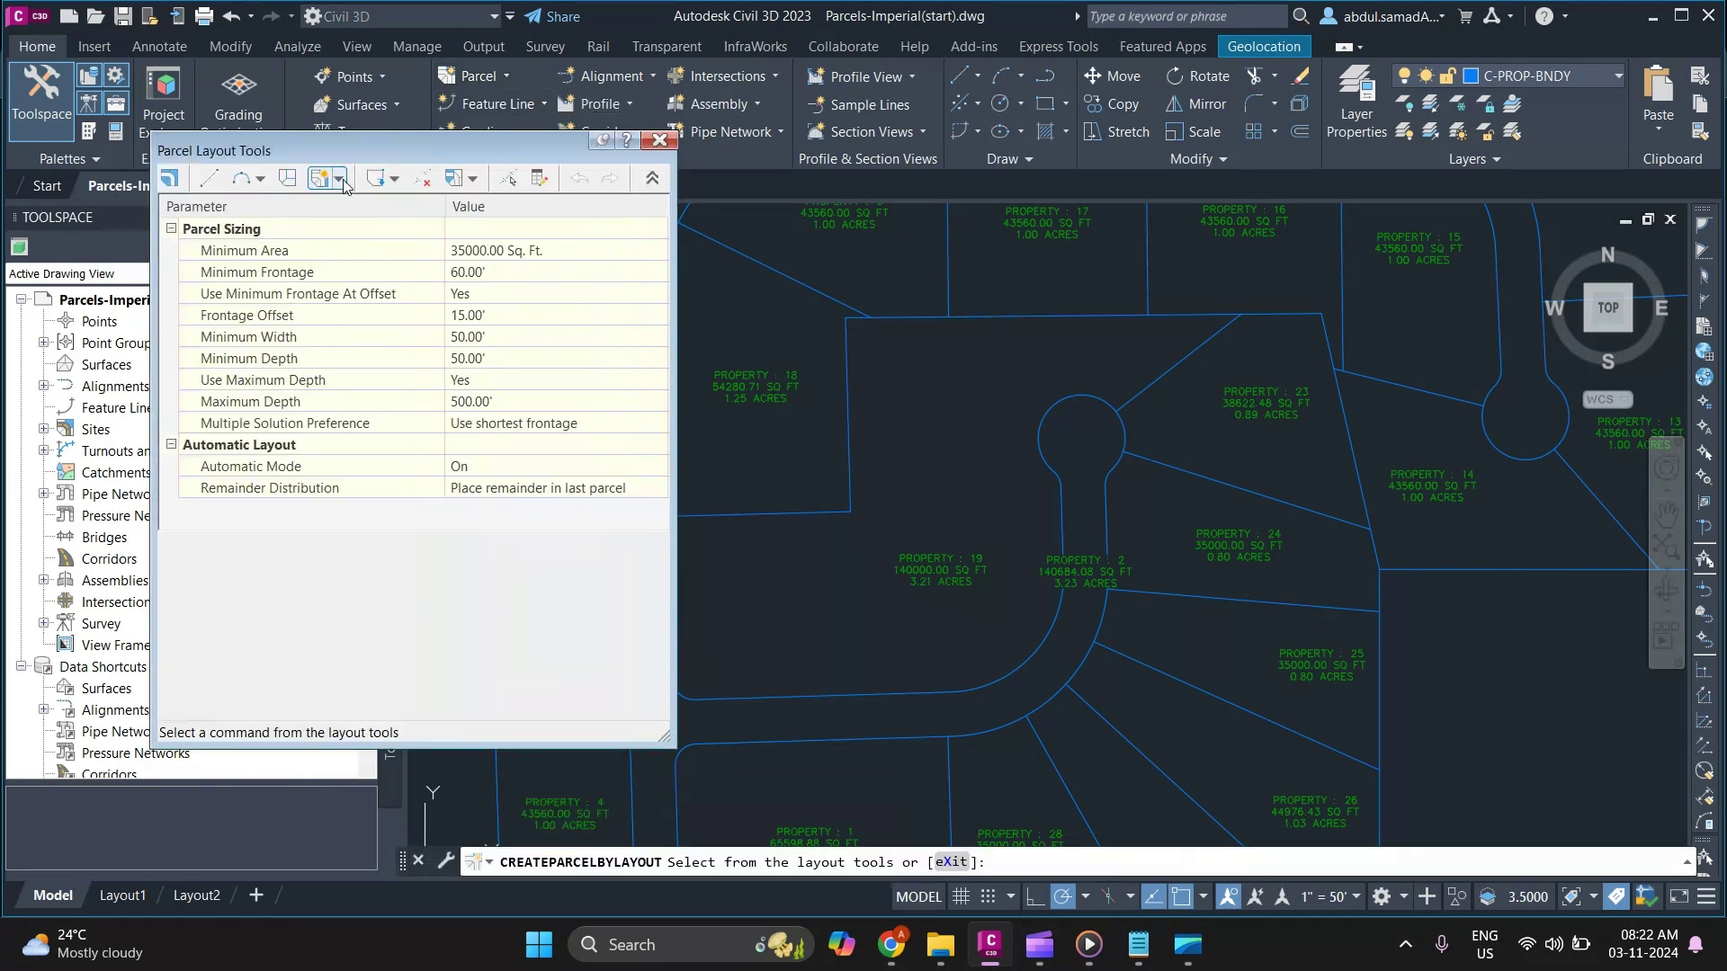
{"action": "left_click", "coordinate": [339, 178]}
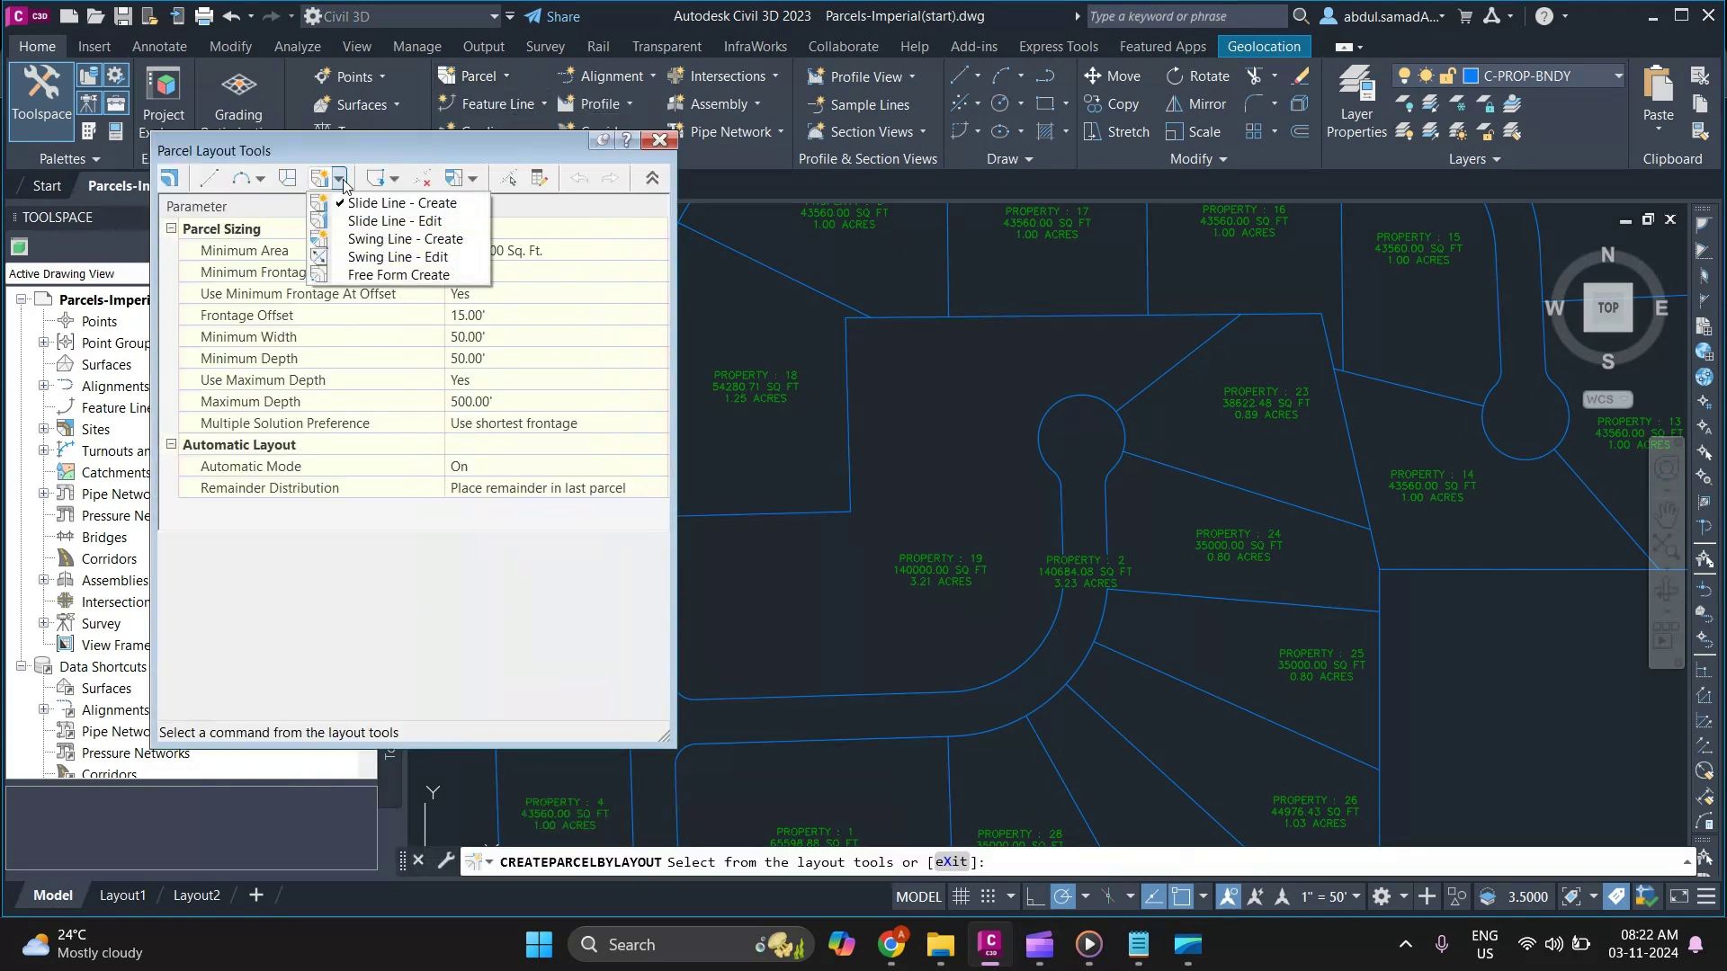
{"action": "left_click", "coordinate": [377, 239]}
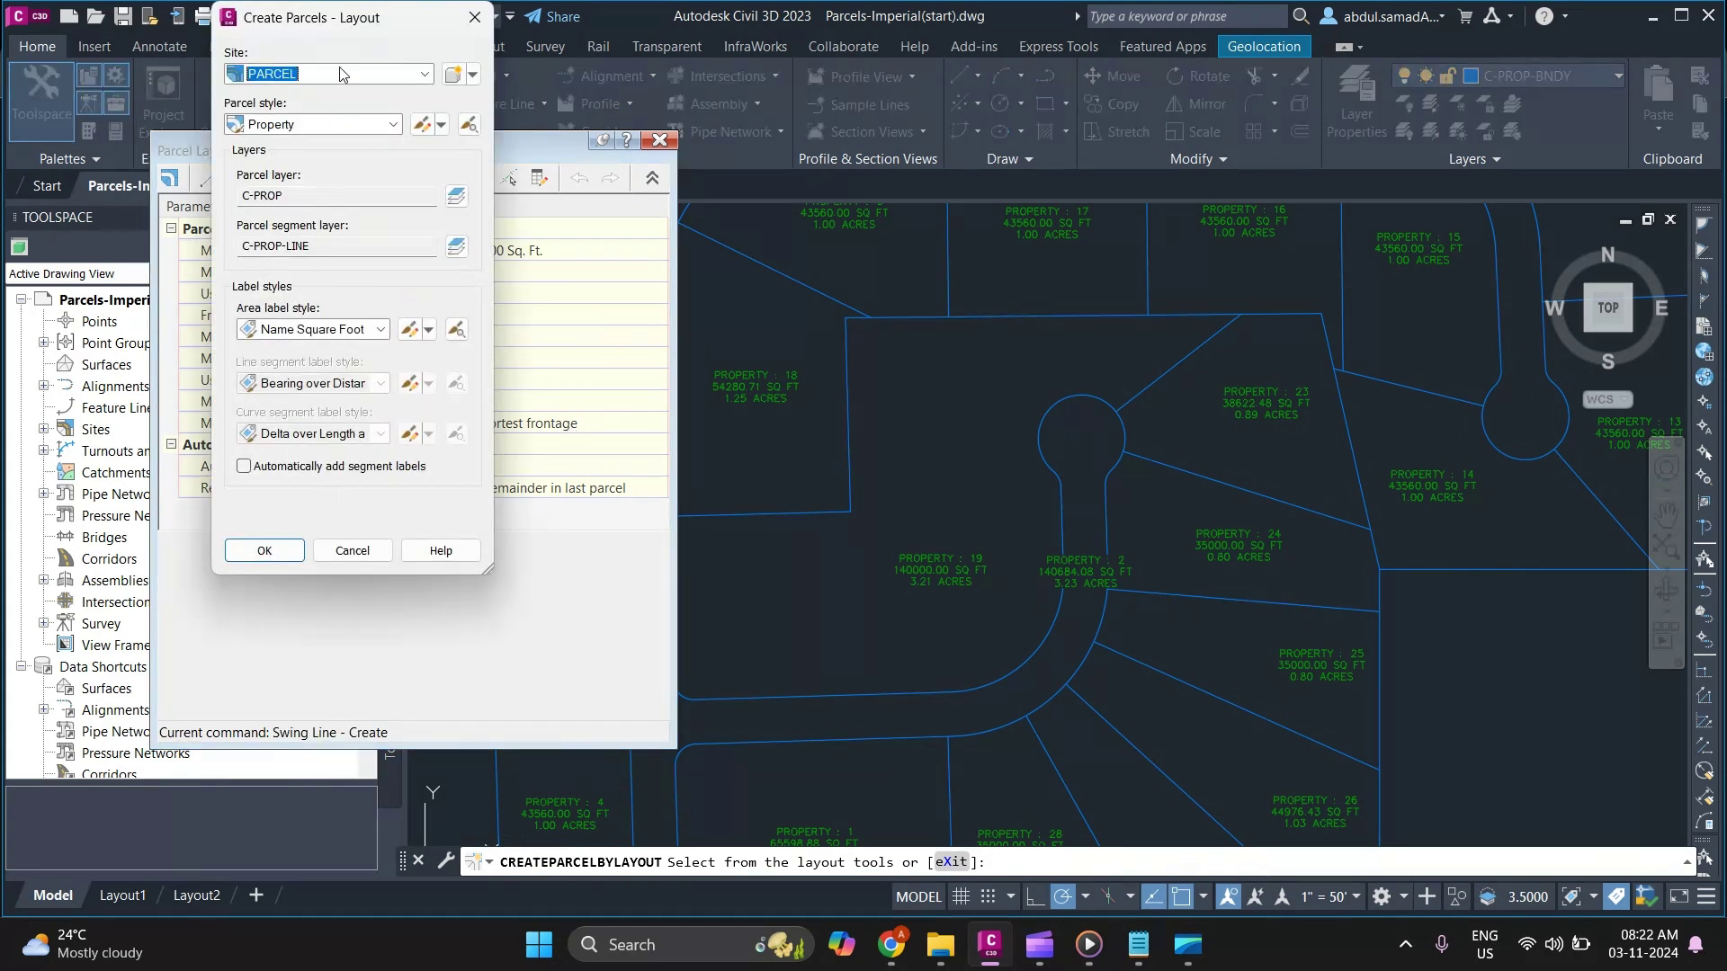
{"action": "left_click", "coordinate": [265, 552]}
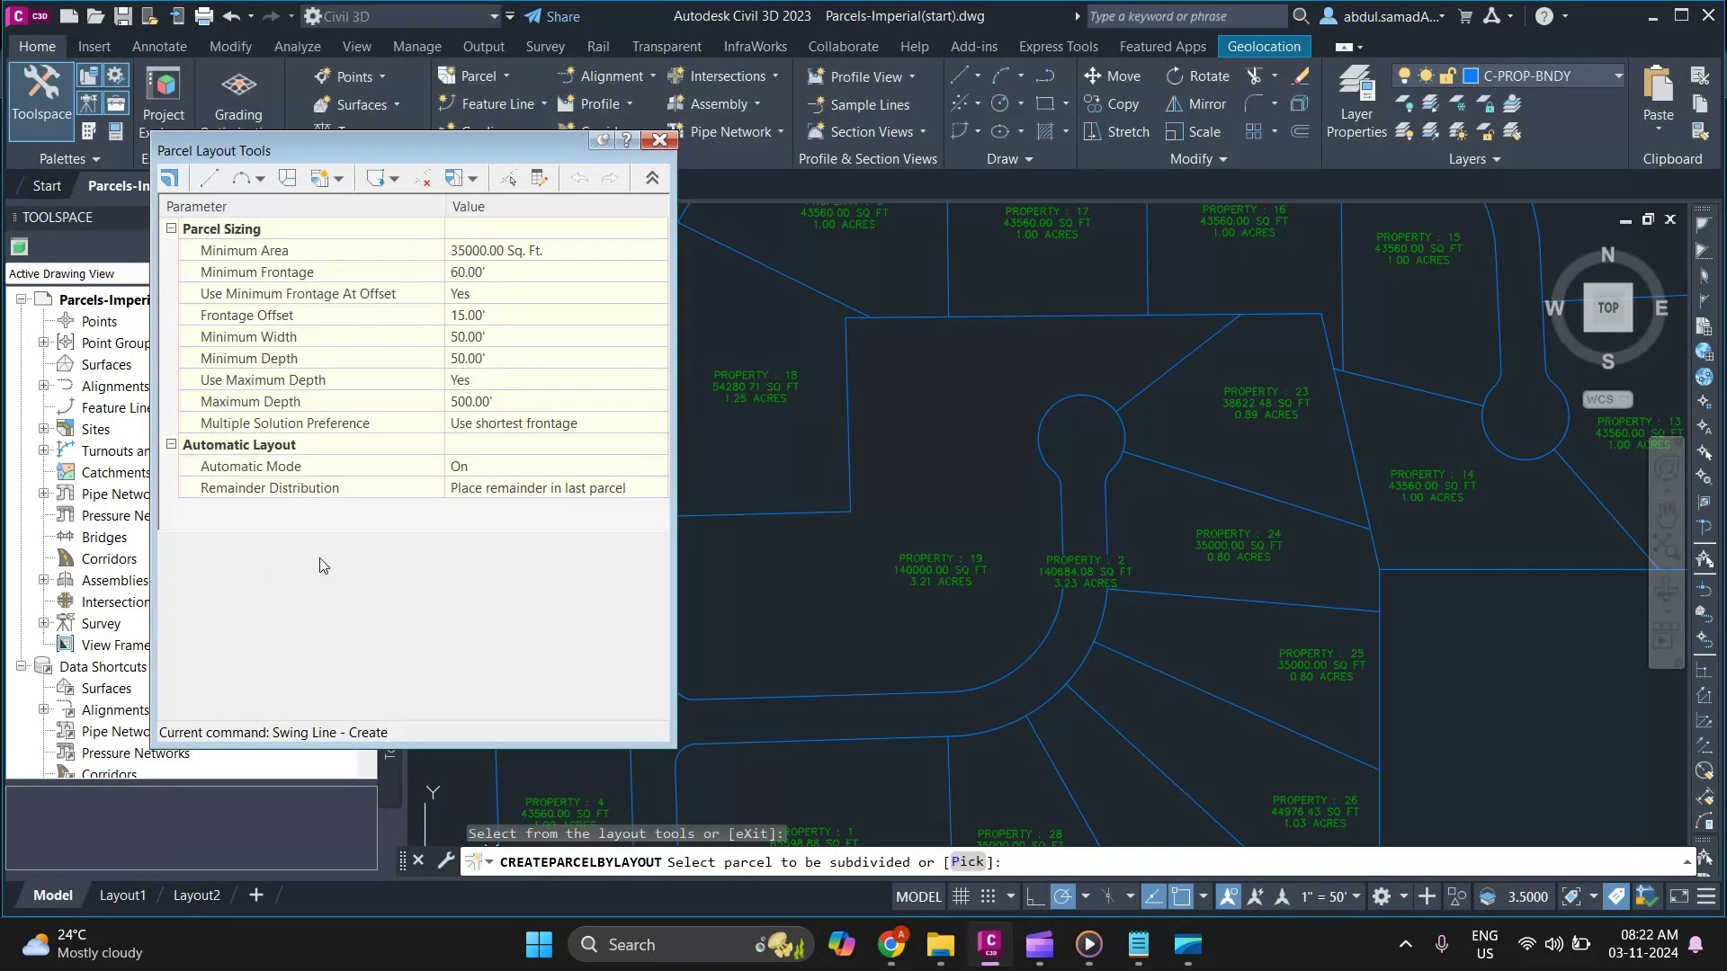
Step: Pick Property 19, its frontage around the cul-de-sac, and the swing pivot point
{"action": "scroll", "coordinate": [944, 499], "scroll_direction": "down", "scroll_amount": 2}
{"action": "scroll", "coordinate": [936, 500], "scroll_direction": "up", "scroll_amount": 2}
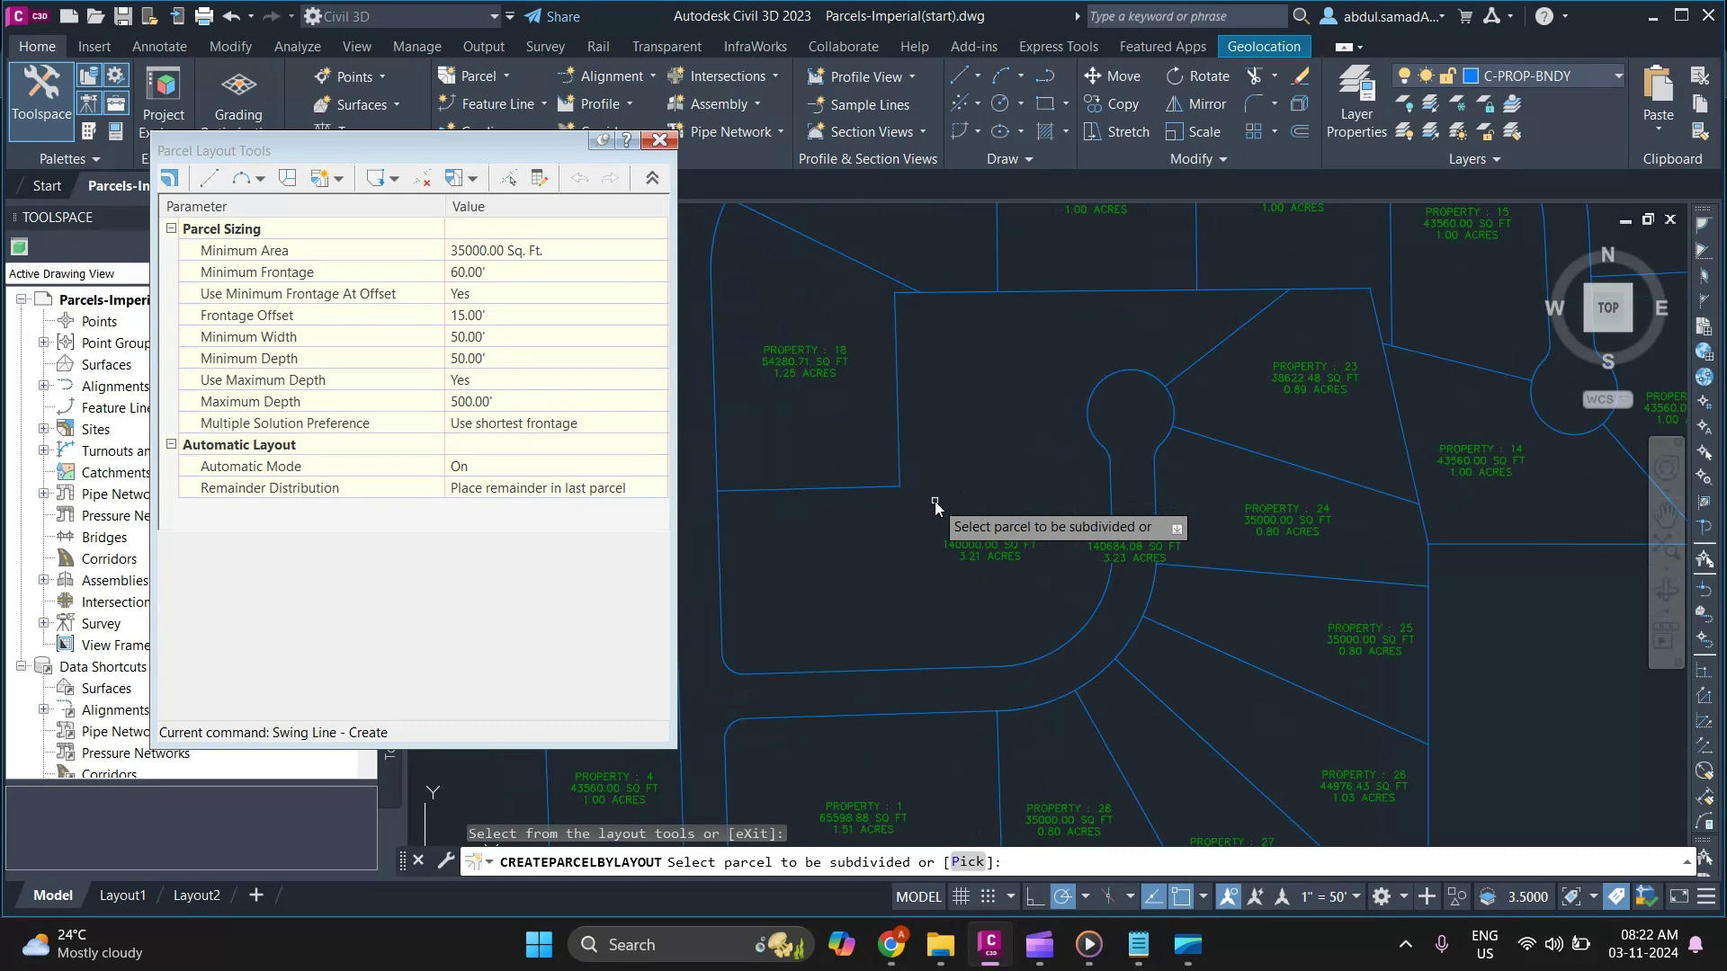
{"action": "left_click", "coordinate": [962, 538]}
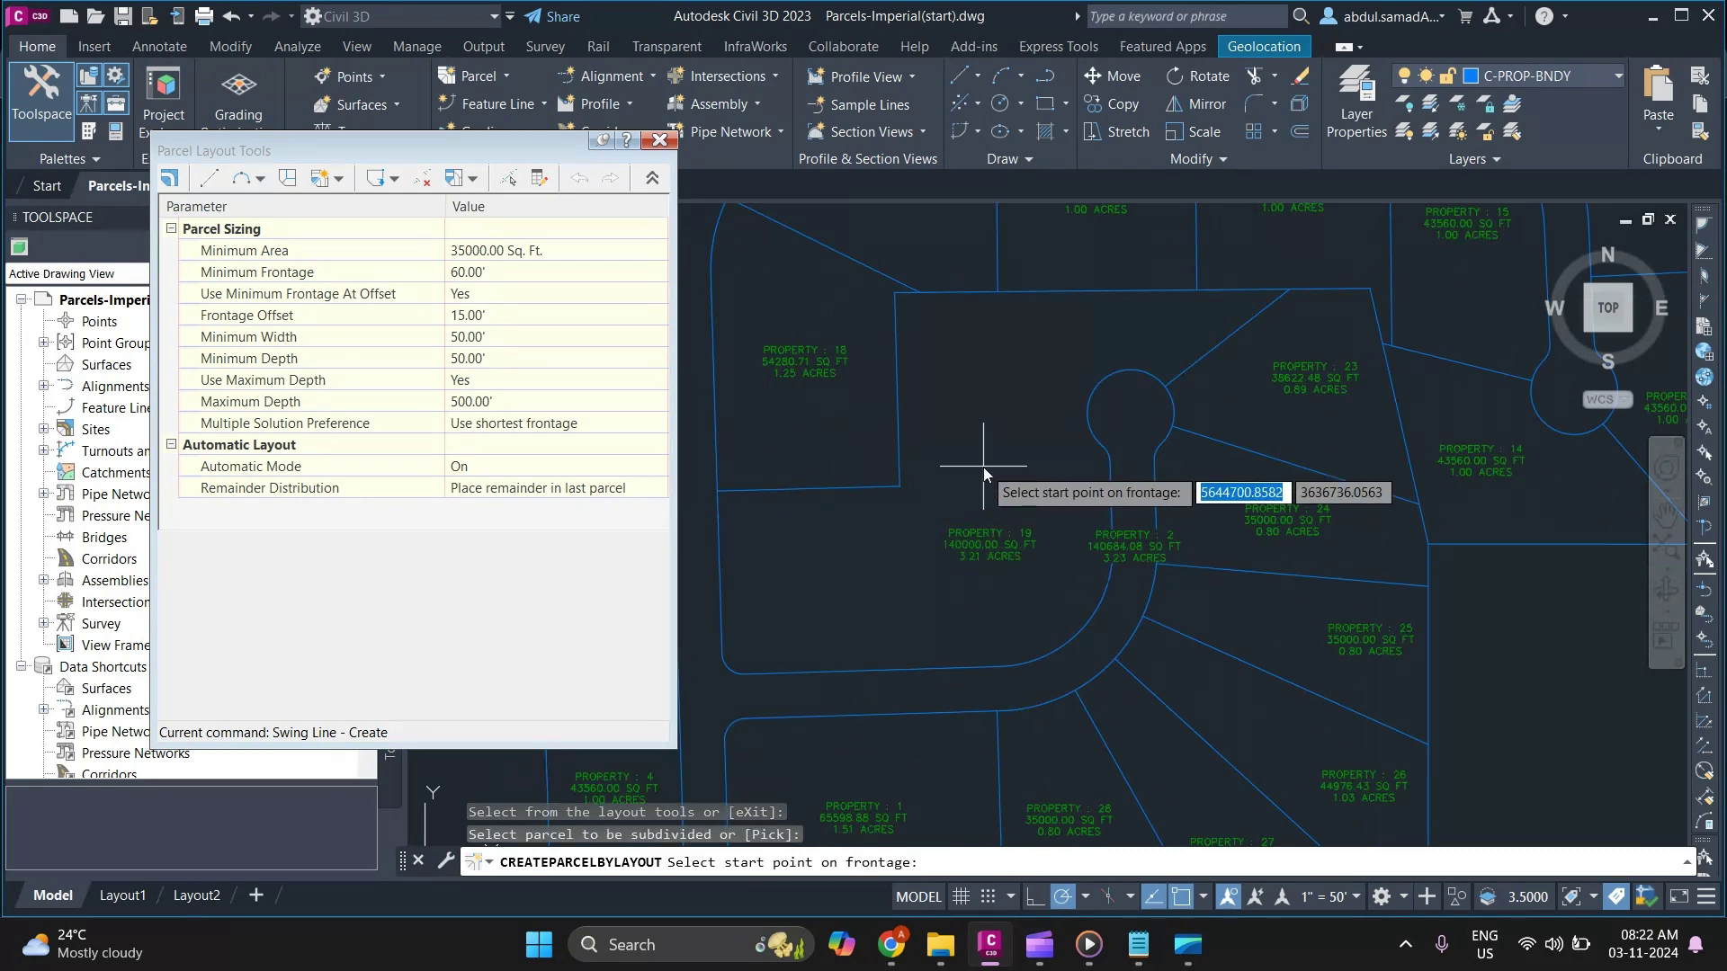
{"action": "left_click", "coordinate": [747, 677]}
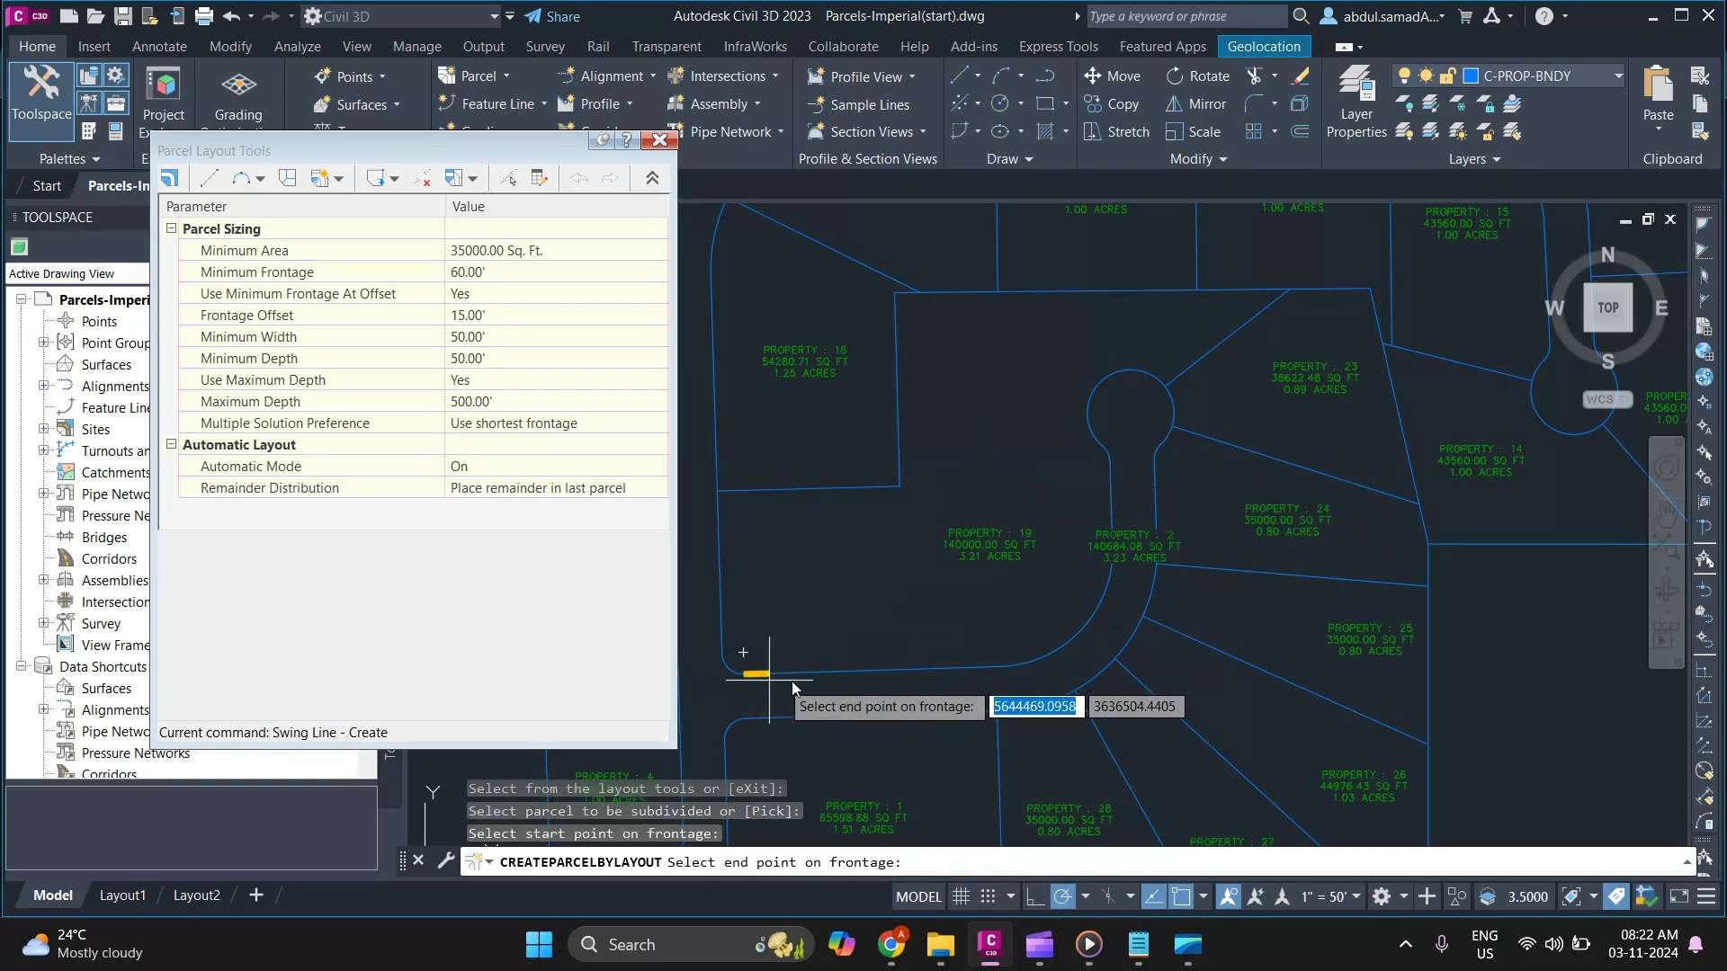
{"action": "left_click", "coordinate": [1158, 387]}
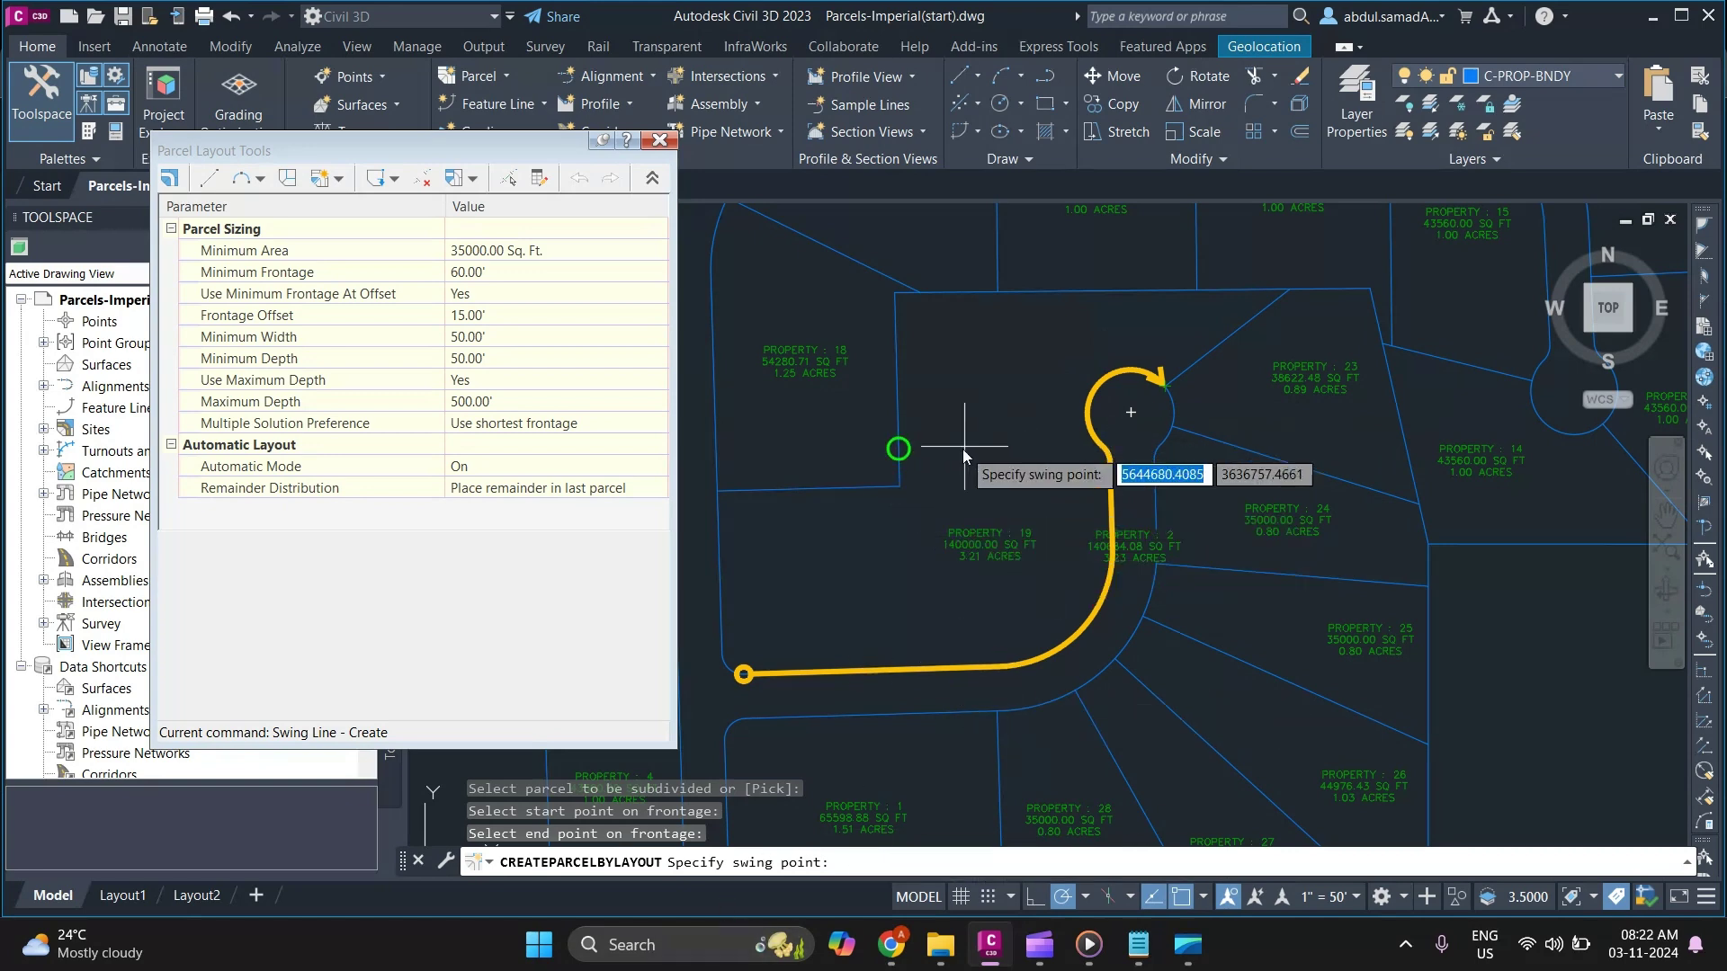
{"action": "left_click", "coordinate": [899, 487]}
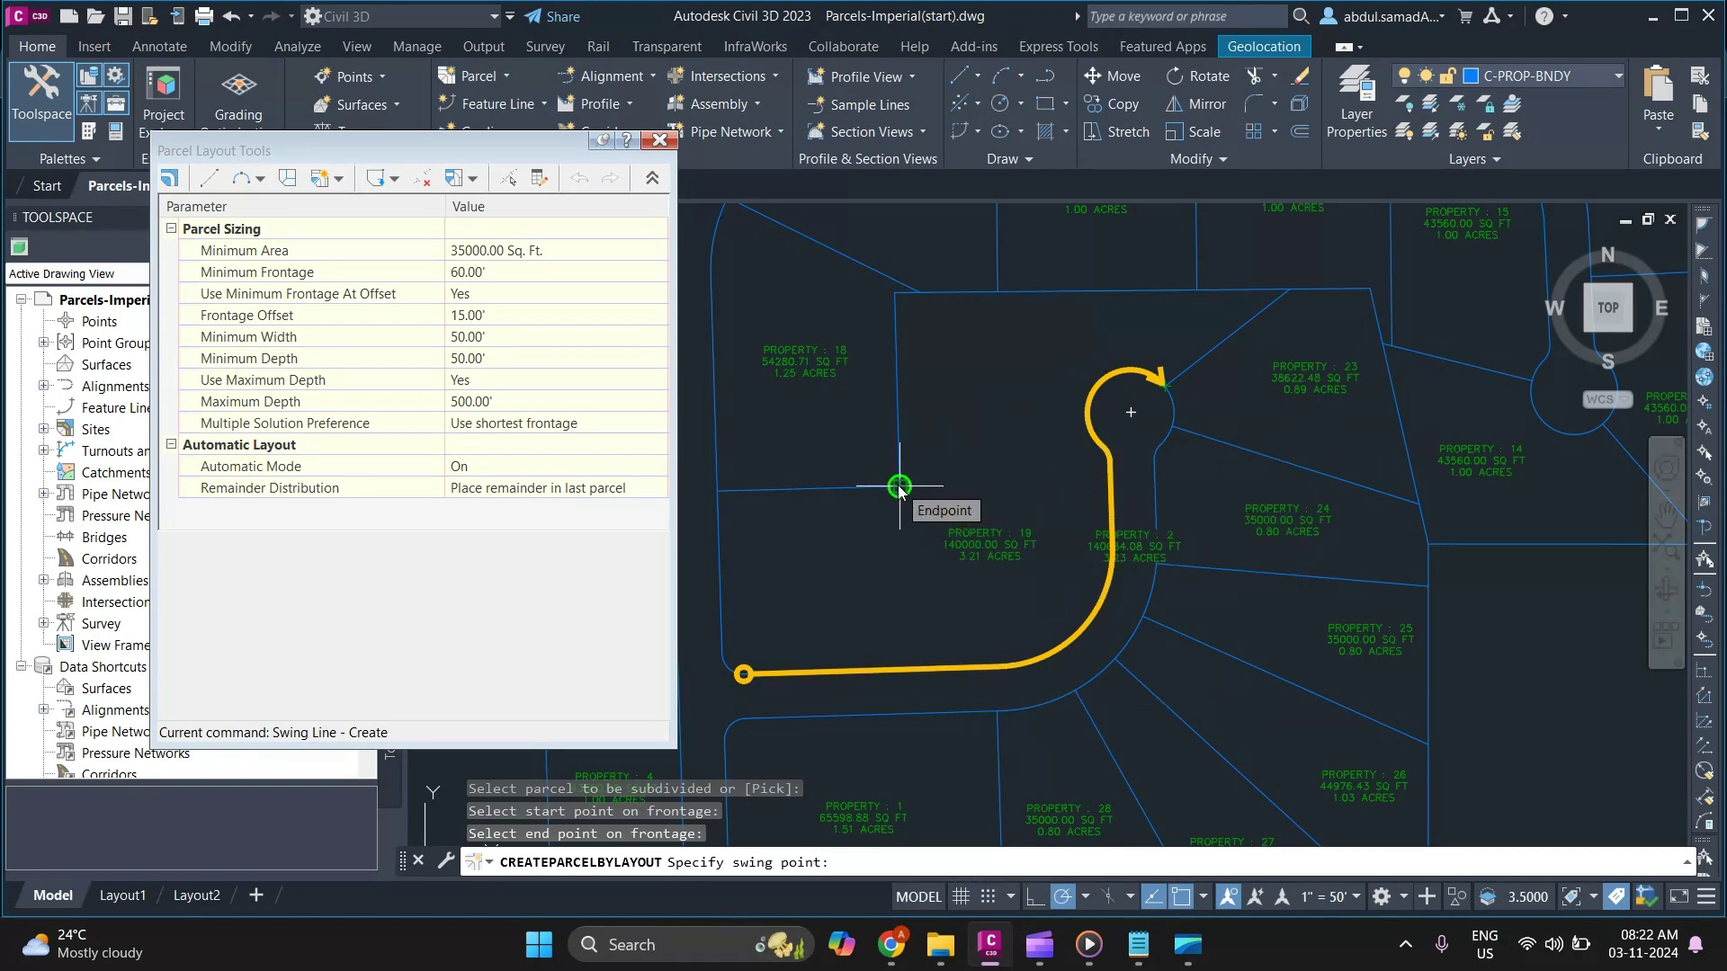